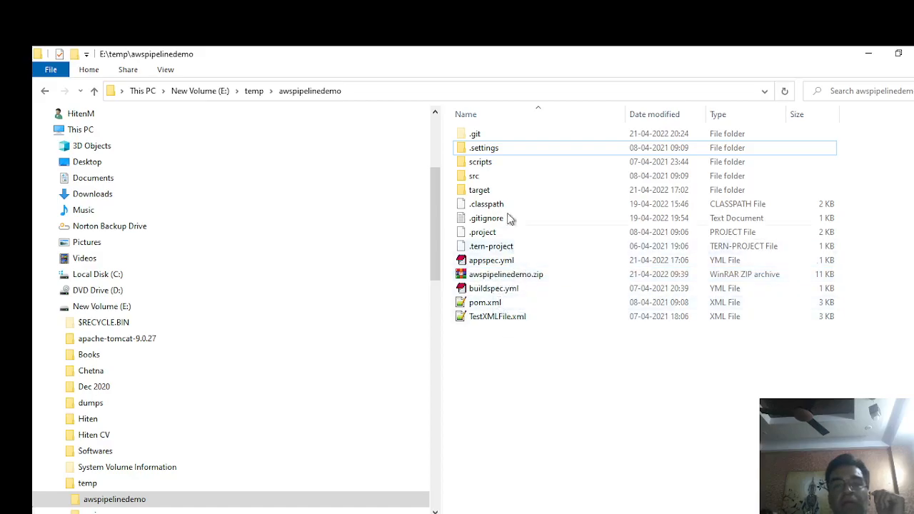
Add awspipelinedemo.zip from the local E:\temp\awspipelinedemo folder to a new upload for the S3 bucket com.awspipelinedemo-war-hh.
{"action": "left_click", "coordinate": [500, 277]}
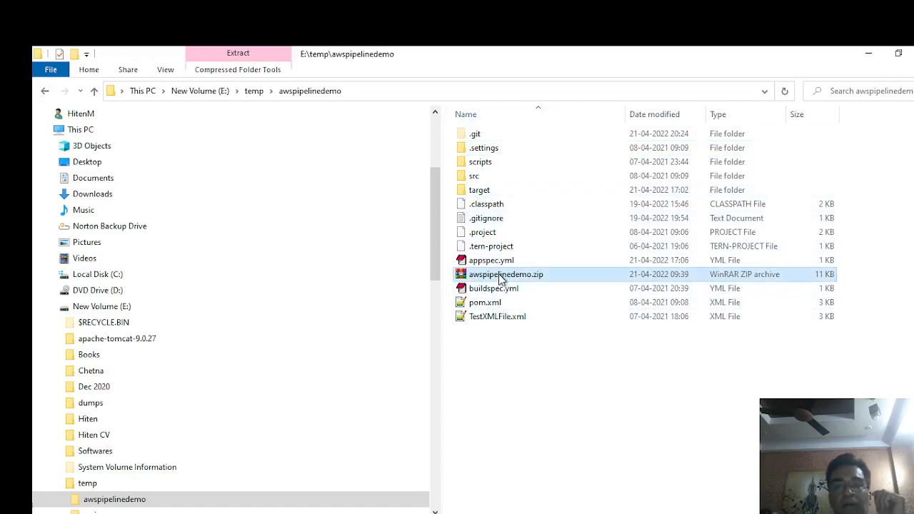
{"action": "key", "text": "alt+Tab"}
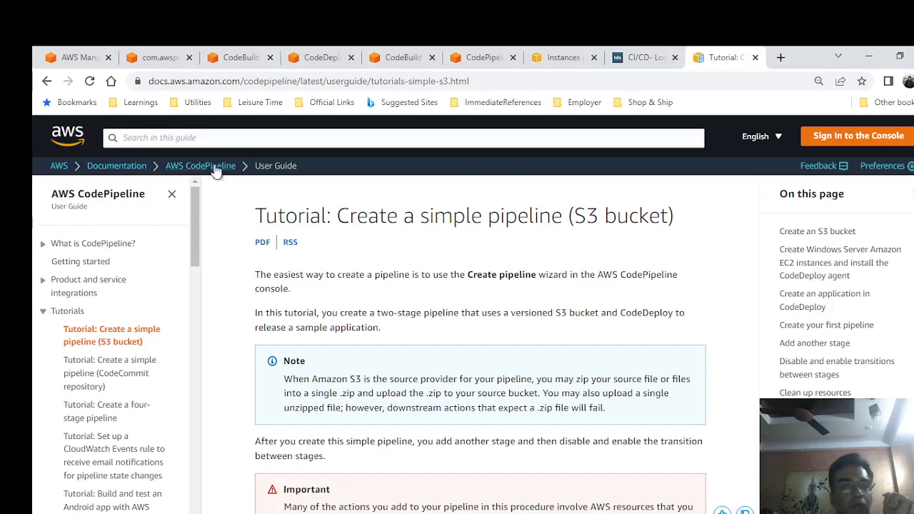
{"action": "left_click", "coordinate": [154, 58]}
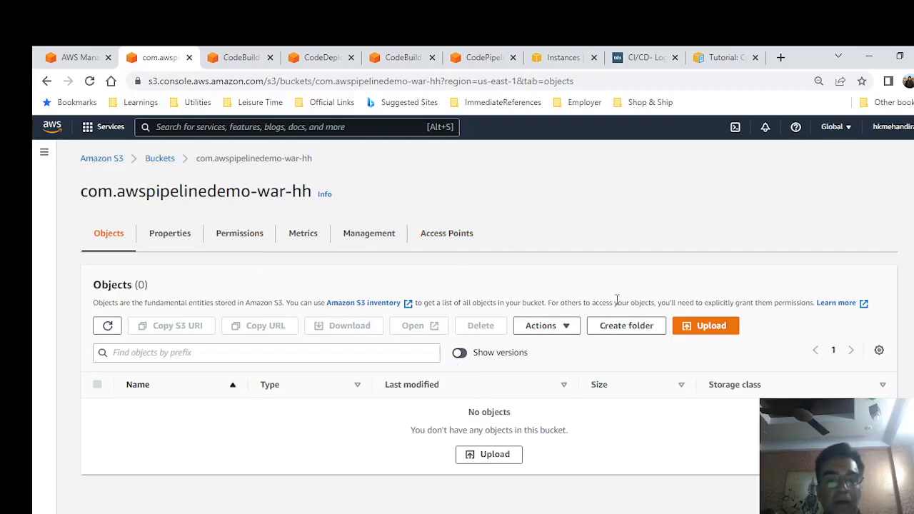
{"action": "key", "text": "alt+Tab"}
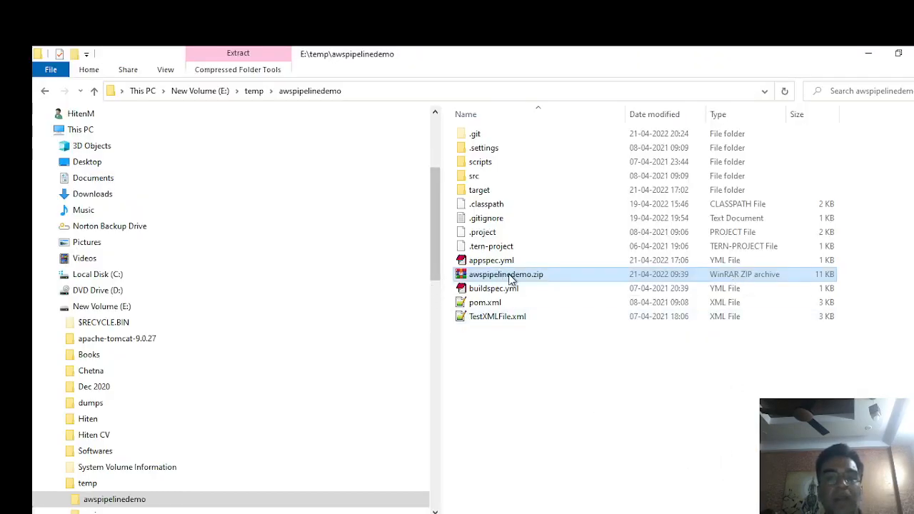
{"action": "left_click_drag", "start_coordinate": [511, 278], "coordinate": [290, 431]}
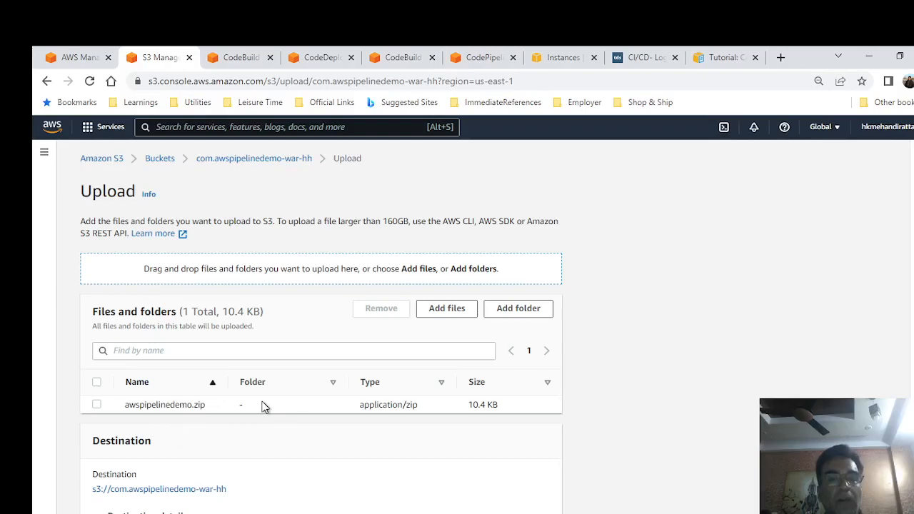
Upload the added zip file to the bucket and close the upload status page.
{"action": "scroll", "coordinate": [272, 386], "scroll_direction": "down", "scroll_amount": 1}
{"action": "scroll", "coordinate": [279, 368], "scroll_direction": "down", "scroll_amount": 1}
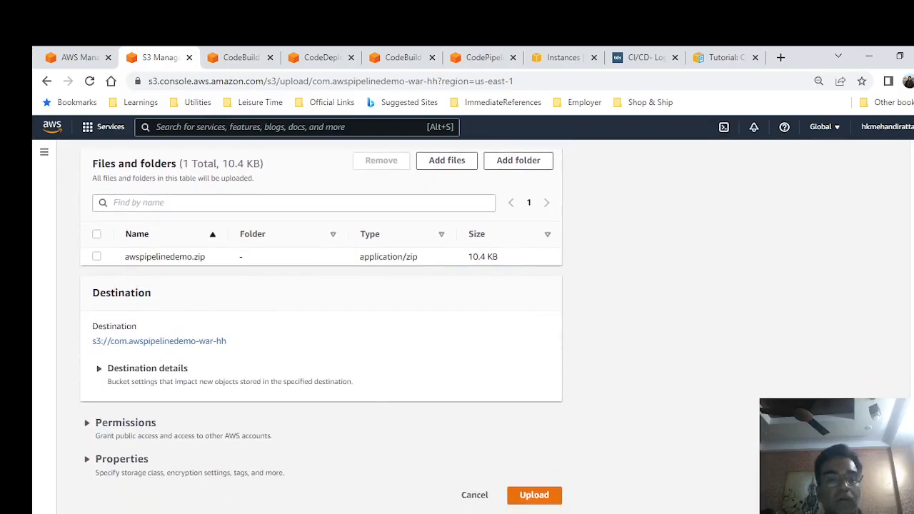
{"action": "left_click", "coordinate": [546, 494]}
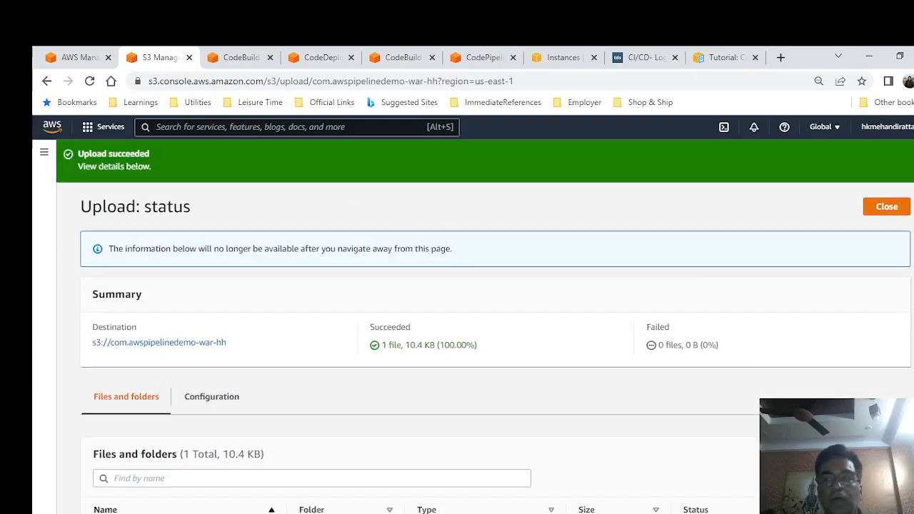
{"action": "left_click", "coordinate": [892, 209]}
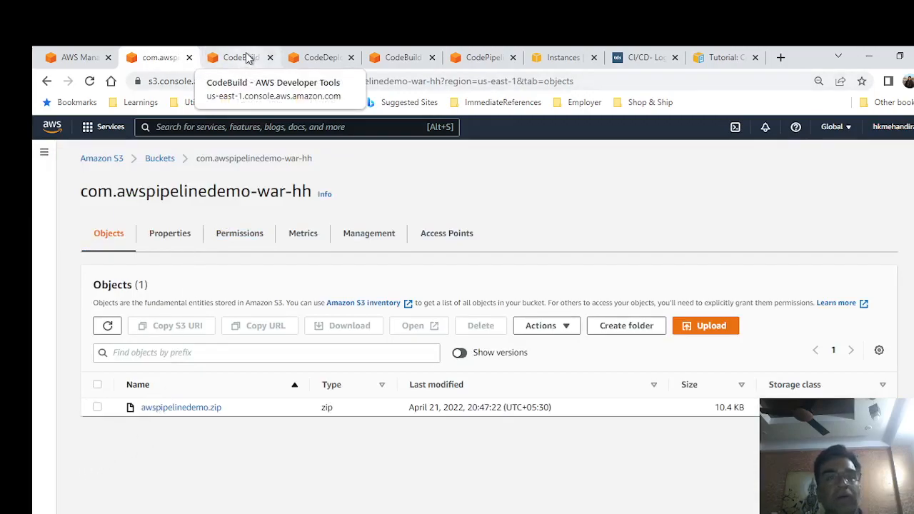
Start a new CodeBuild build project in the browser and name it aws-pipelinedemo-s3.
{"action": "left_click", "coordinate": [241, 58]}
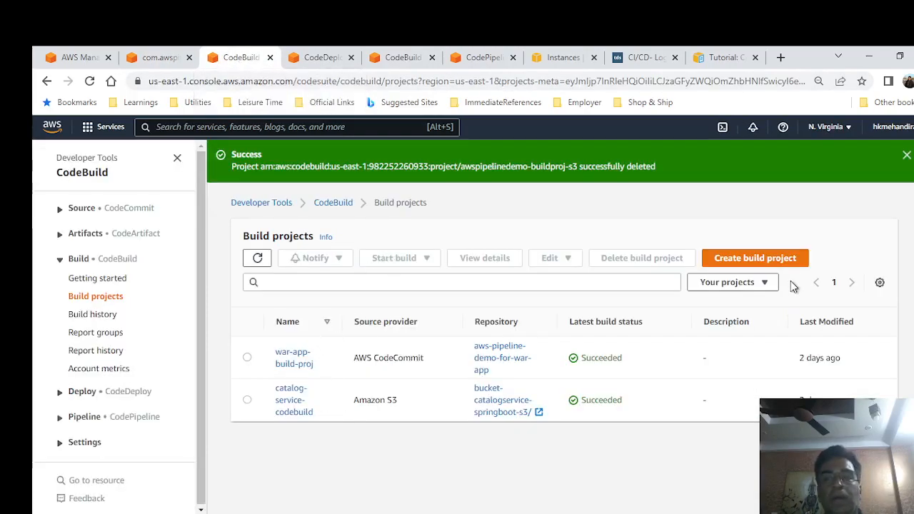
{"action": "left_click", "coordinate": [767, 258]}
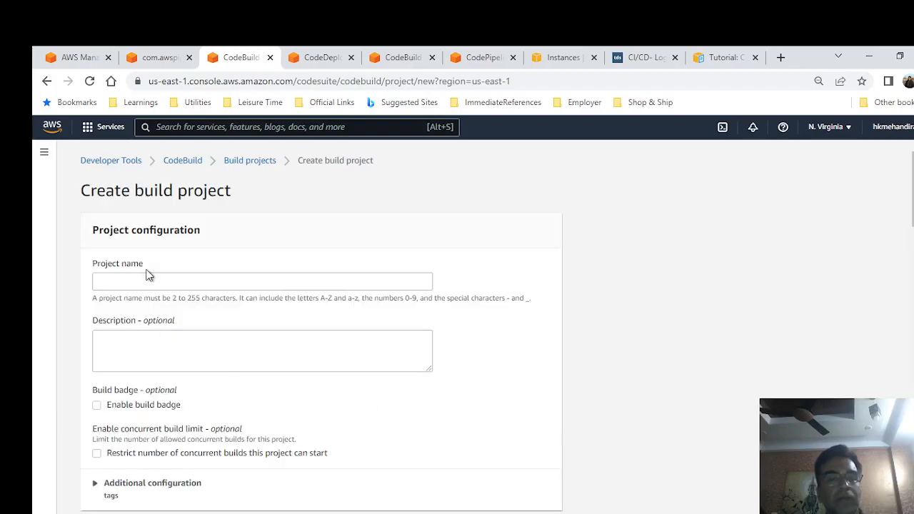
{"action": "left_click", "coordinate": [175, 280]}
{"action": "type", "text": "aws-"}
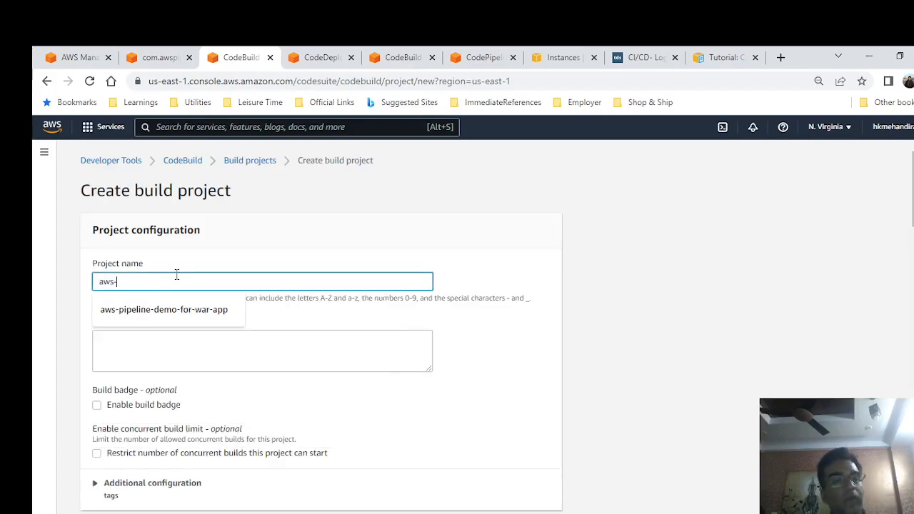
{"action": "type", "text": "pipeline"}
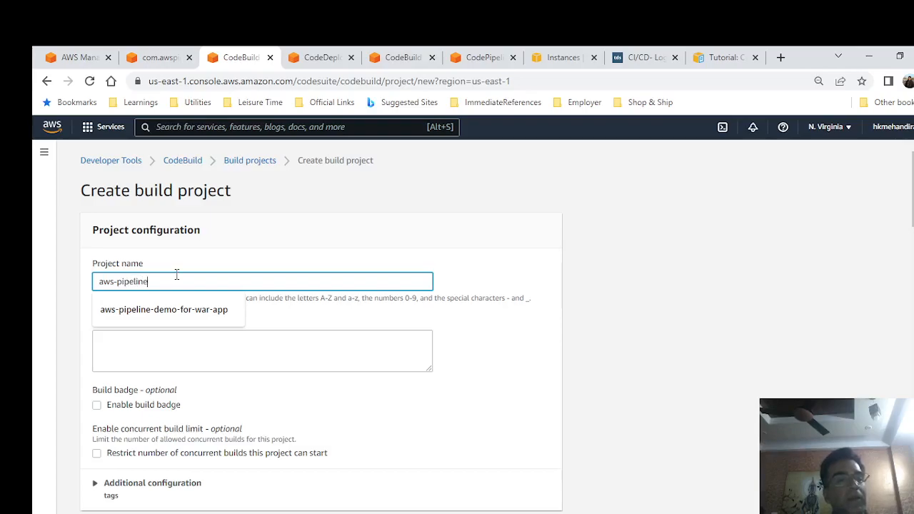
{"action": "type", "text": "demo-s3"}
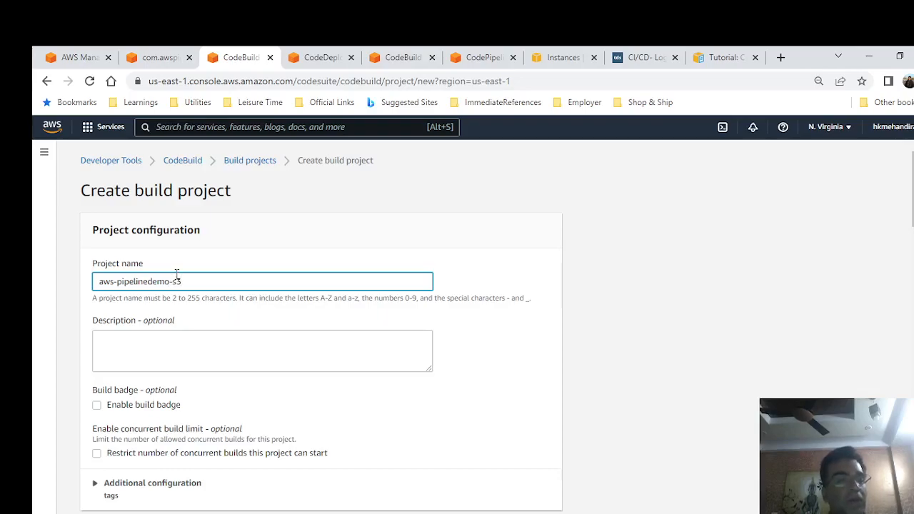
Set the project's primary source to Amazon S3 with the bucket com.awspipelinedemo-war-hh.
{"action": "scroll", "coordinate": [248, 326], "scroll_direction": "down", "scroll_amount": 1}
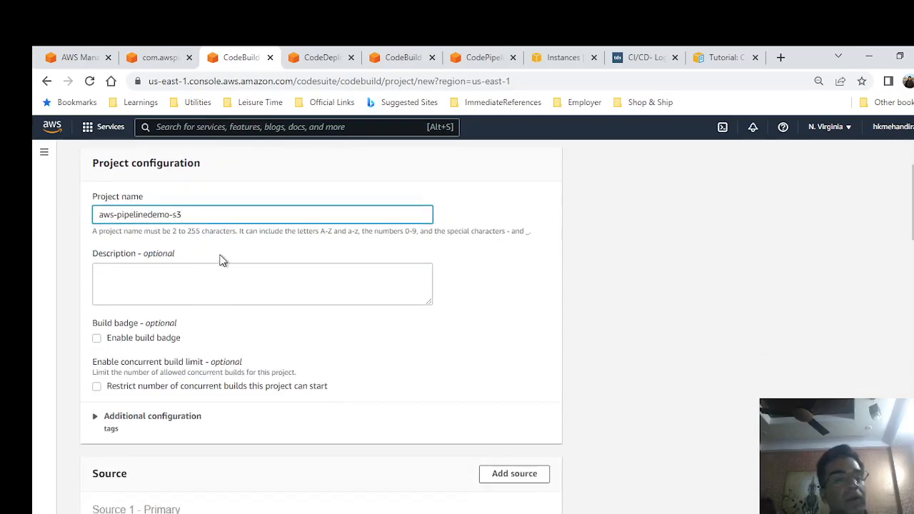
{"action": "scroll", "coordinate": [431, 266], "scroll_direction": "down", "scroll_amount": 1}
{"action": "scroll", "coordinate": [263, 465], "scroll_direction": "down", "scroll_amount": 1}
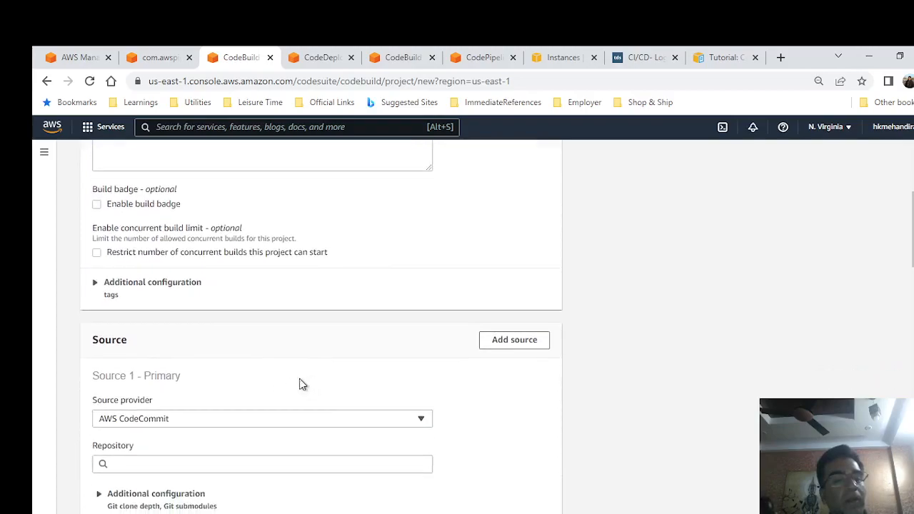
{"action": "left_click", "coordinate": [187, 422]}
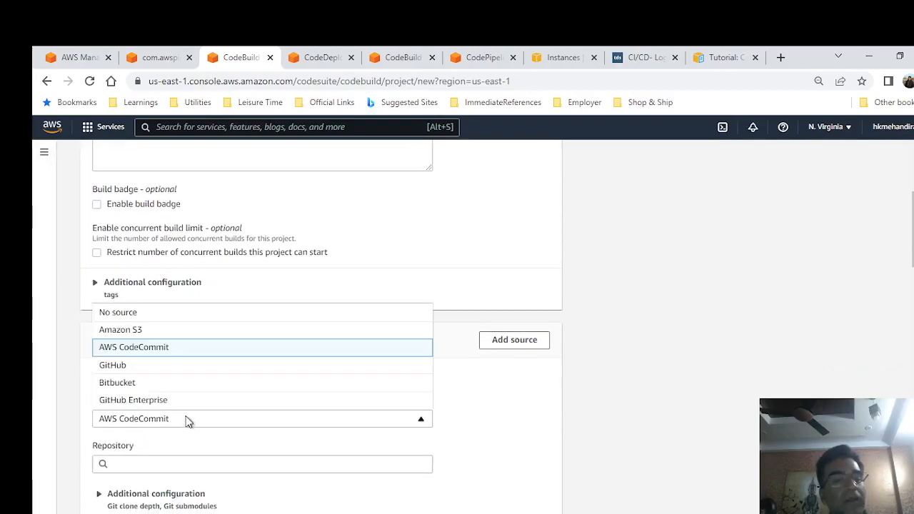
{"action": "left_click", "coordinate": [138, 331]}
{"action": "scroll", "coordinate": [263, 331], "scroll_direction": "down", "scroll_amount": 2}
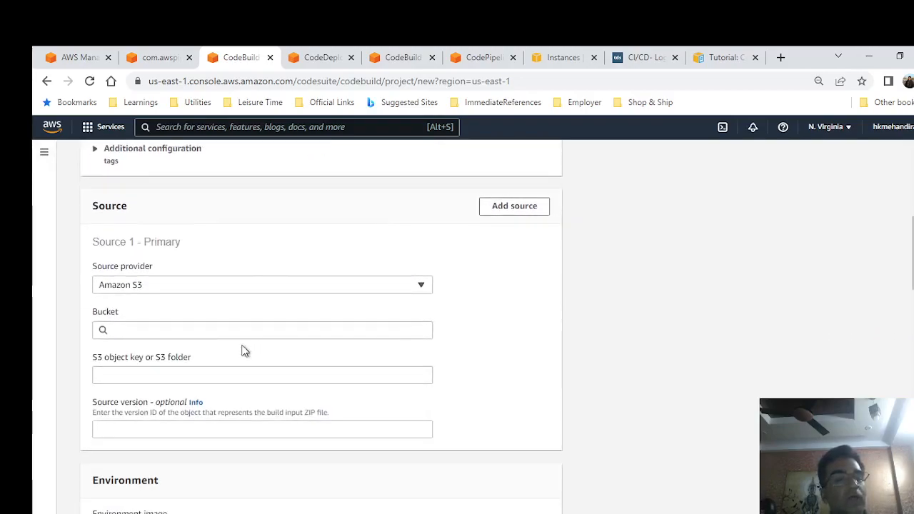
{"action": "left_click", "coordinate": [171, 330]}
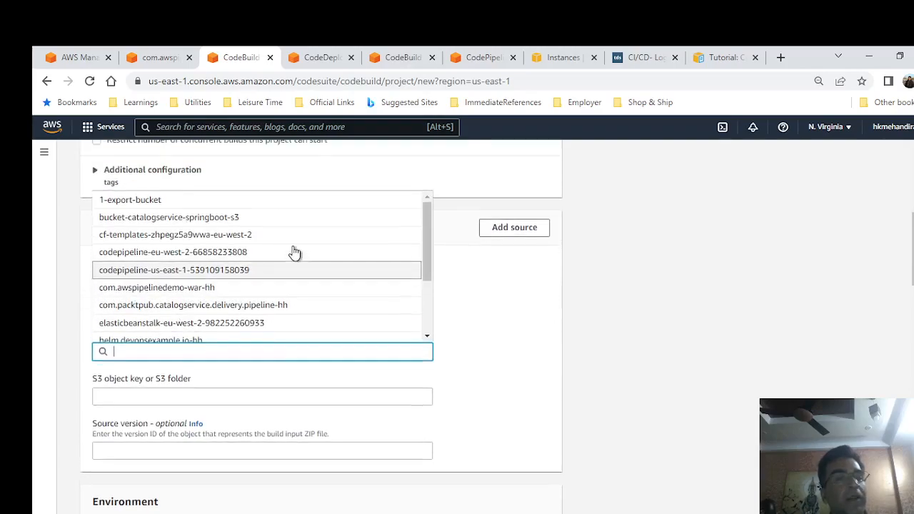
{"action": "scroll", "coordinate": [295, 252], "scroll_direction": "up", "scroll_amount": 1}
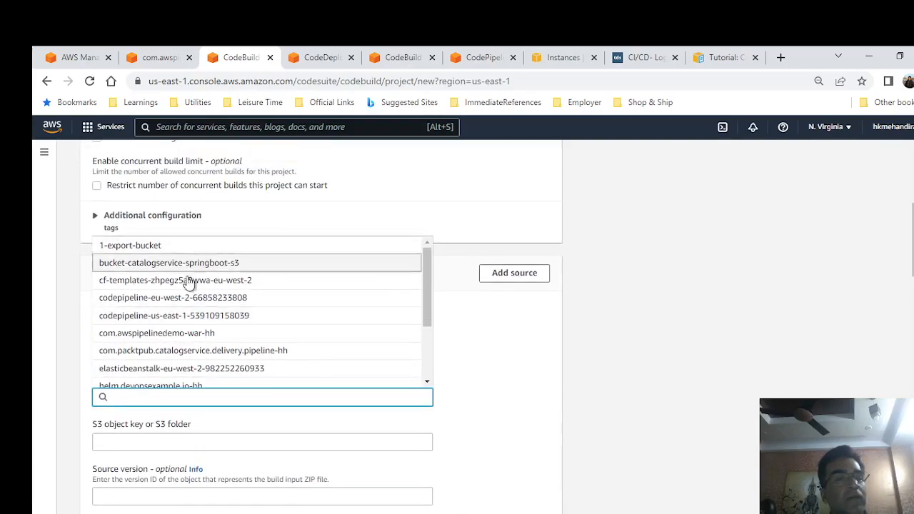
{"action": "left_click", "coordinate": [155, 333]}
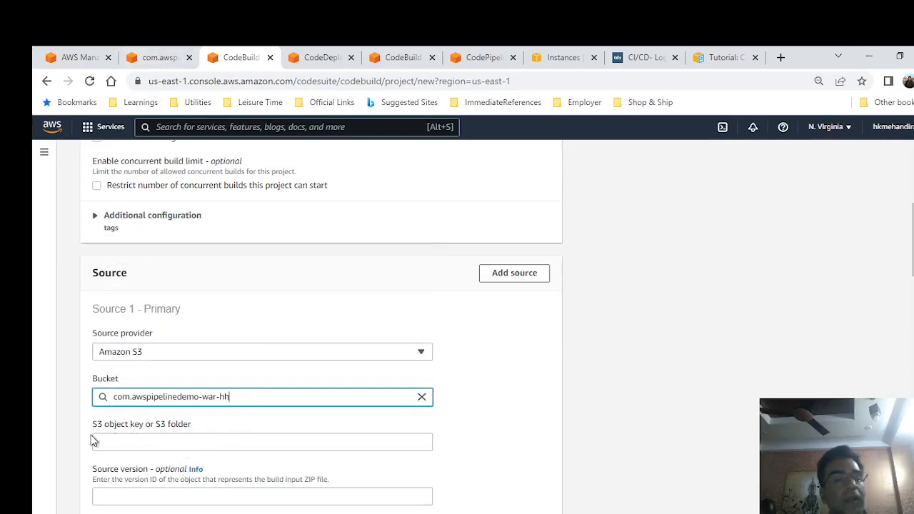
Copy the name awspipelinedemo.zip from the S3 bucket's object list and enter it as the source's S3 object key.
{"action": "left_click", "coordinate": [151, 57]}
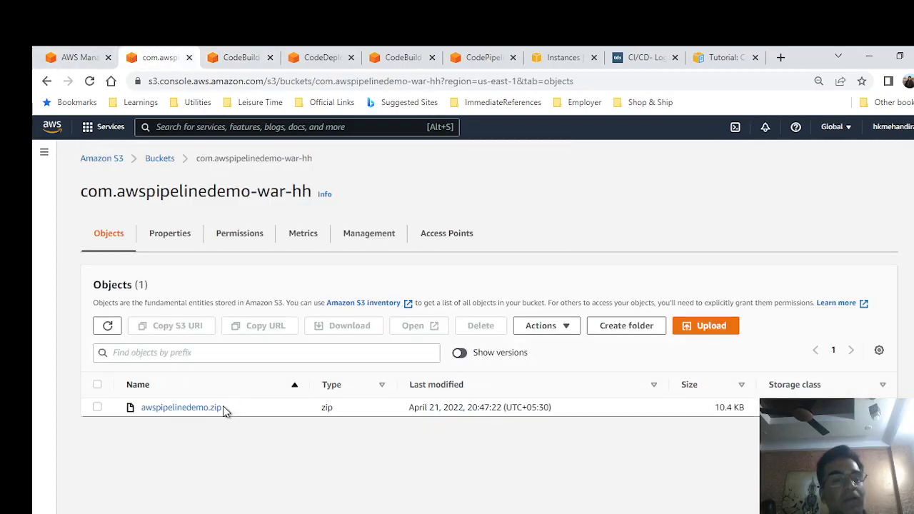
{"action": "left_click_drag", "start_coordinate": [225, 406], "coordinate": [136, 406]}
{"action": "key", "text": "ctrl+c"}
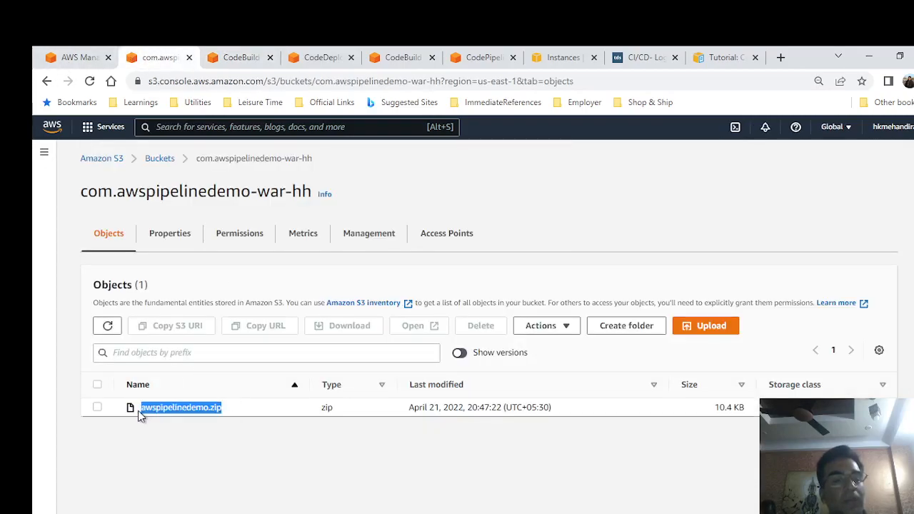
{"action": "left_click", "coordinate": [236, 58]}
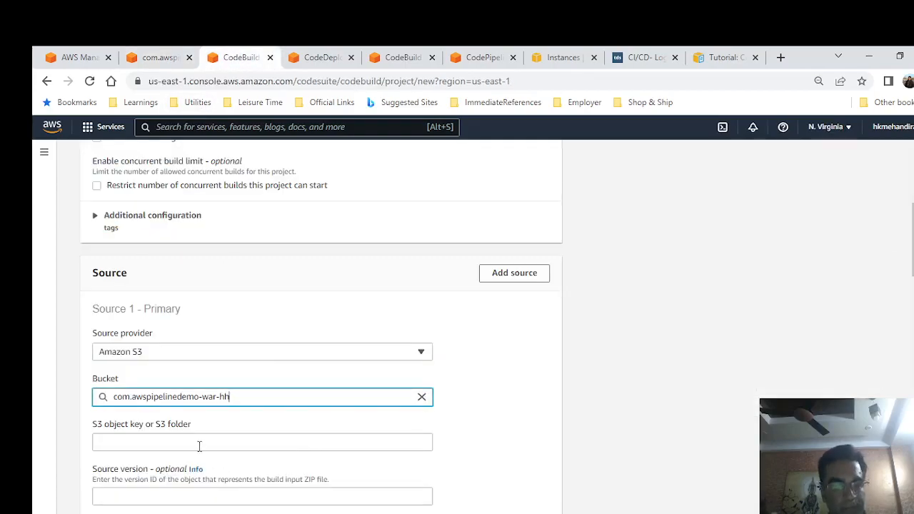
{"action": "left_click", "coordinate": [200, 446]}
{"action": "key", "text": "ctrl+v"}
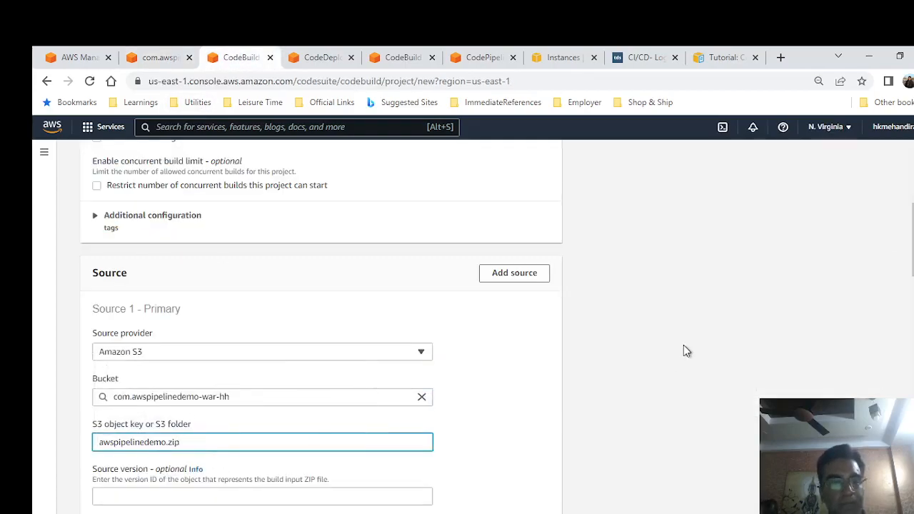
Set the operating system of the managed build environment image to Amazon Linux 2.
{"action": "scroll", "coordinate": [684, 346], "scroll_direction": "down", "scroll_amount": 3}
{"action": "scroll", "coordinate": [682, 332], "scroll_direction": "down", "scroll_amount": 2}
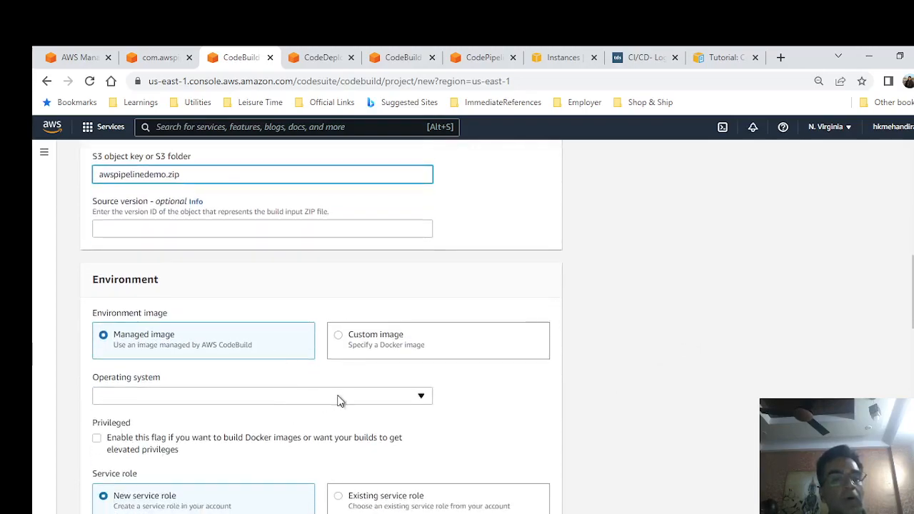
{"action": "left_click", "coordinate": [335, 399]}
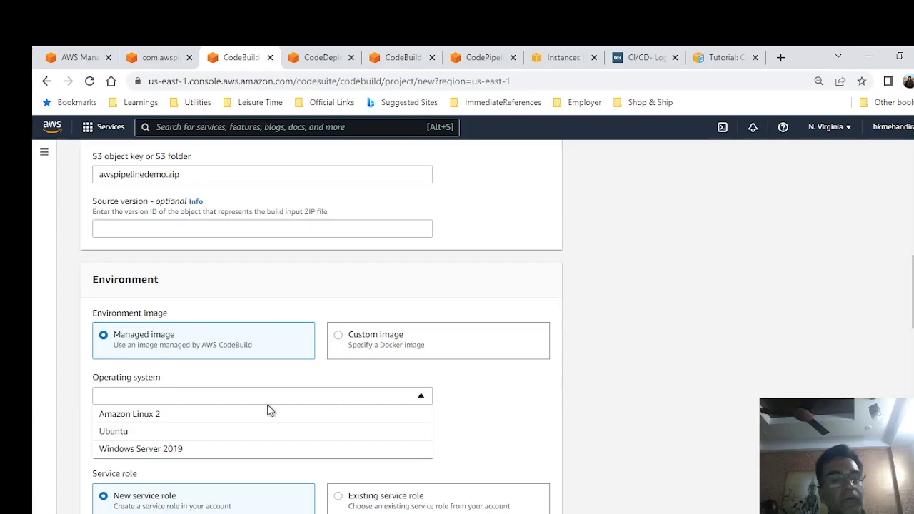
{"action": "left_click", "coordinate": [158, 417]}
Choose the Standard runtime and the image aws/codebuild/amazonlinux2-x86_64-standard:3.0 for the build environment.
{"action": "scroll", "coordinate": [527, 388], "scroll_direction": "down", "scroll_amount": 1}
{"action": "left_click", "coordinate": [255, 441]}
{"action": "left_click", "coordinate": [239, 441]}
{"action": "left_click", "coordinate": [228, 442]}
{"action": "left_click", "coordinate": [272, 443]}
{"action": "scroll", "coordinate": [272, 444], "scroll_direction": "down", "scroll_amount": 1}
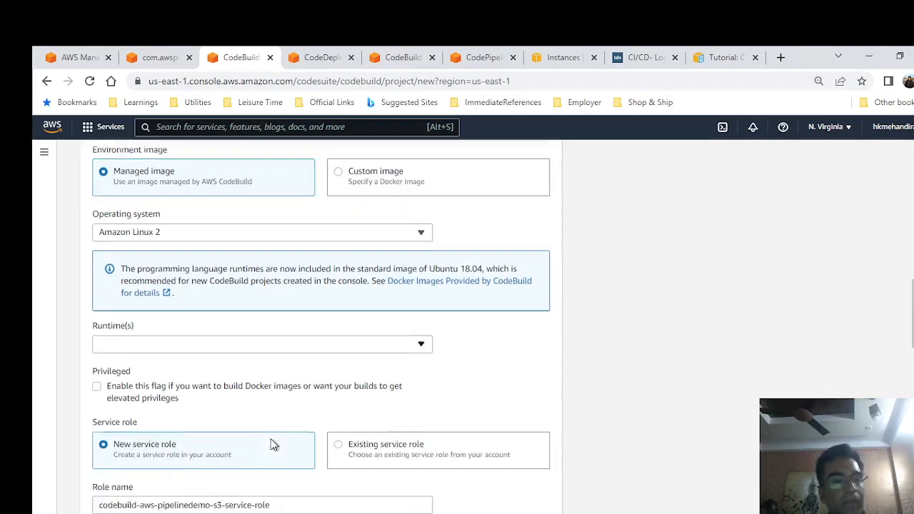
{"action": "scroll", "coordinate": [272, 444], "scroll_direction": "down", "scroll_amount": 1}
{"action": "left_click", "coordinate": [207, 306]}
{"action": "left_click", "coordinate": [131, 350]}
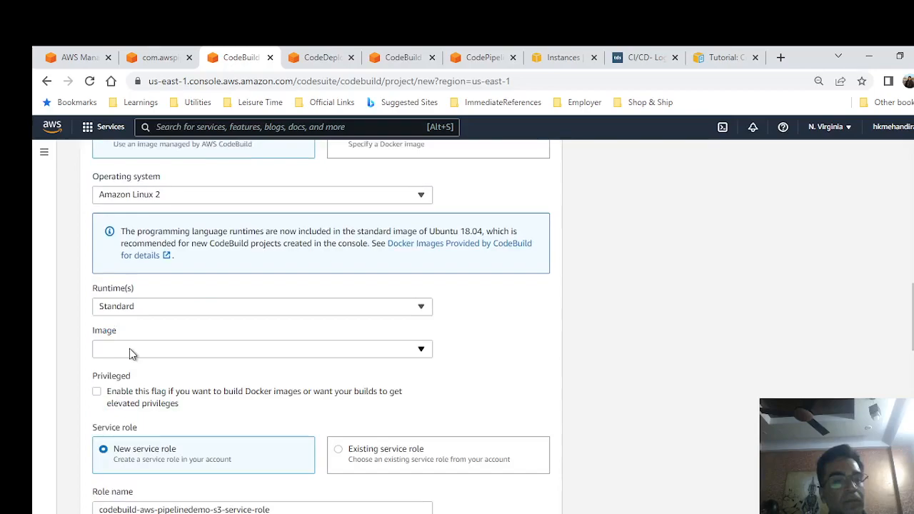
{"action": "left_click", "coordinate": [158, 350]}
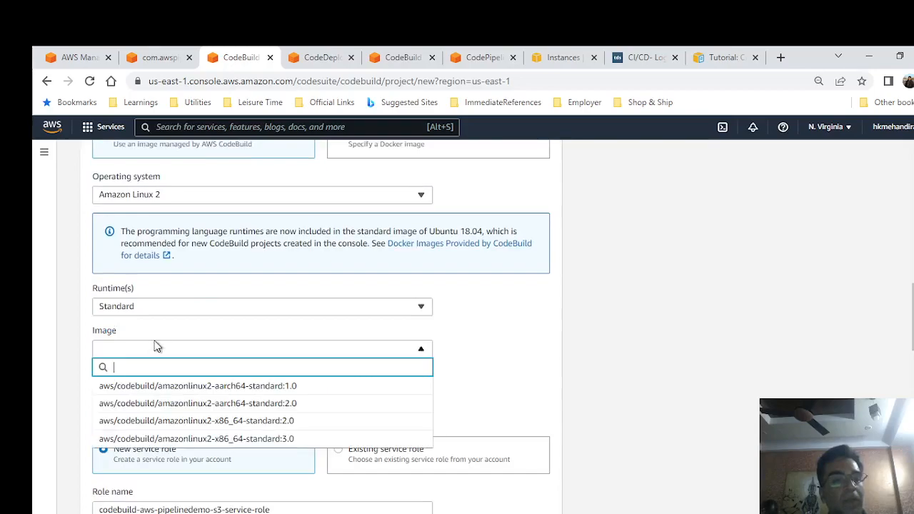
{"action": "left_click", "coordinate": [158, 439]}
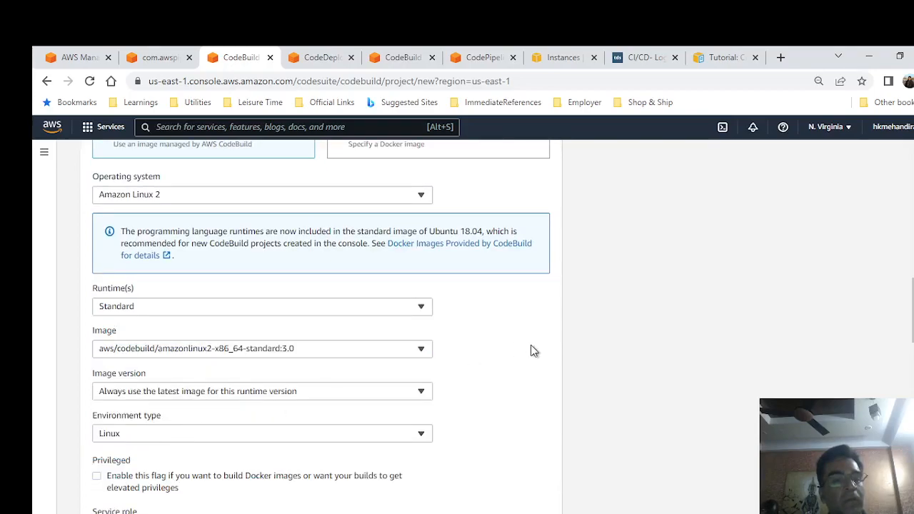
{"action": "scroll", "coordinate": [531, 351], "scroll_direction": "down", "scroll_amount": 2}
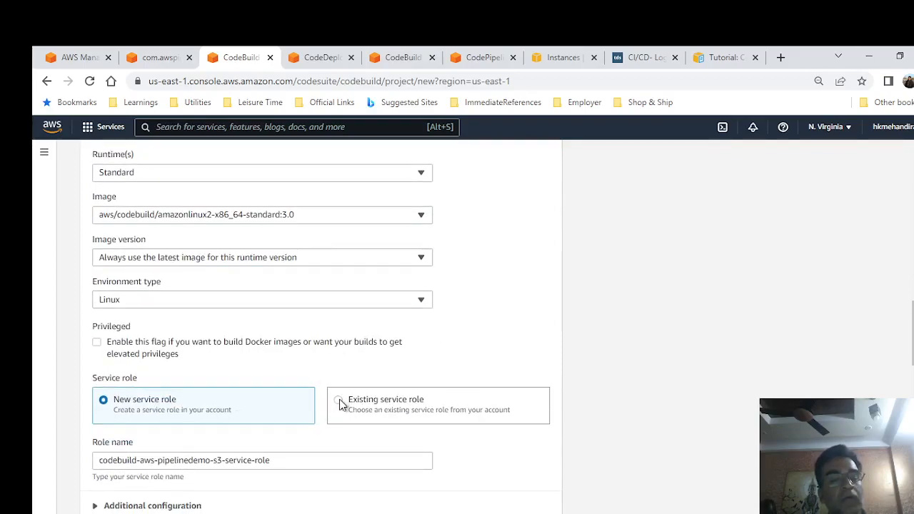
{"action": "left_click", "coordinate": [339, 402]}
{"action": "scroll", "coordinate": [574, 322], "scroll_direction": "down", "scroll_amount": 1}
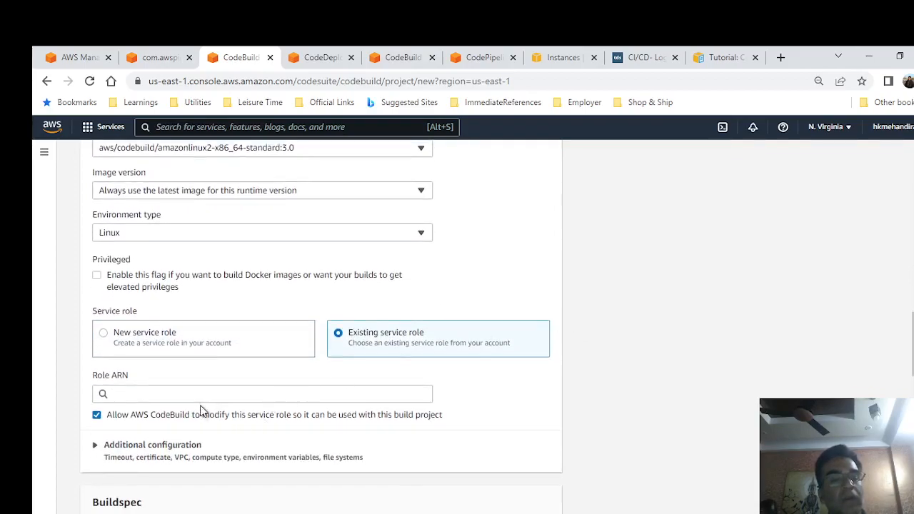
{"action": "left_click", "coordinate": [105, 338]}
{"action": "left_click", "coordinate": [138, 392]}
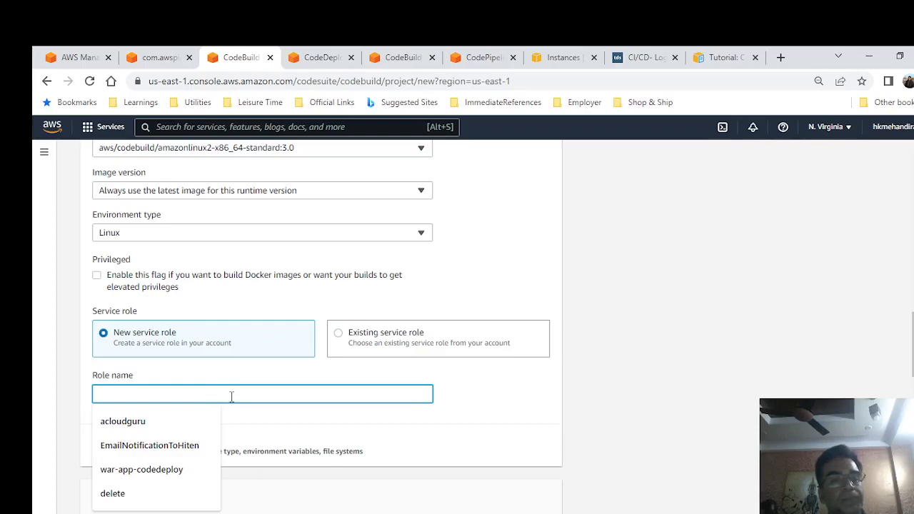
Use an existing service role for the build project and pick codebuild-bookapp-buildproj-service-role.
{"action": "left_click", "coordinate": [340, 345]}
{"action": "left_click", "coordinate": [305, 394]}
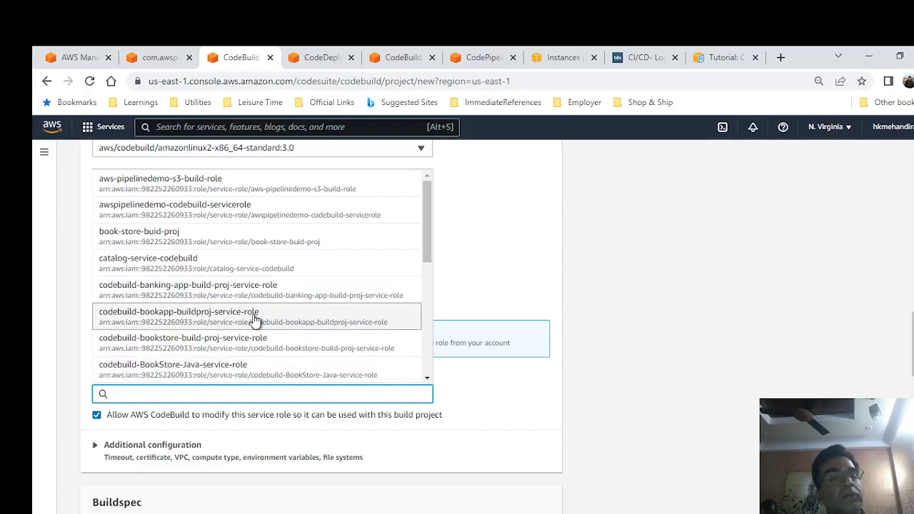
{"action": "left_click", "coordinate": [298, 317]}
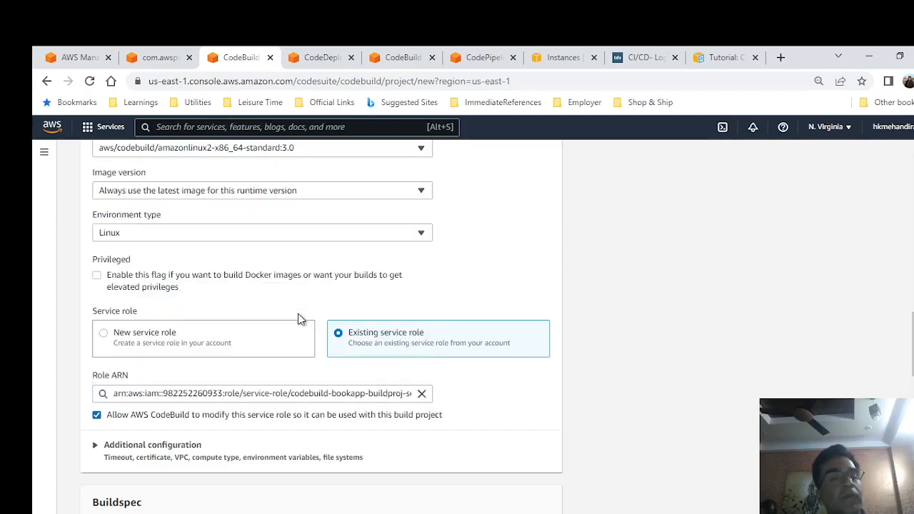
Copy the role name codebuild-bookapp-buildproj-service-role from the Role ARN and paste it into a new Notepad++ document.
{"action": "scroll", "coordinate": [524, 344], "scroll_direction": "down", "scroll_amount": 1}
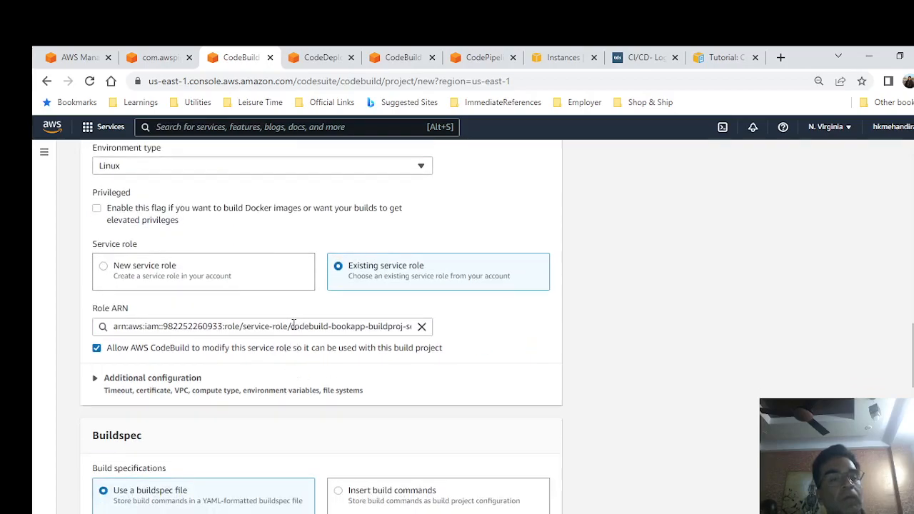
{"action": "left_click_drag", "start_coordinate": [294, 326], "coordinate": [420, 333]}
{"action": "key", "text": "ctrl+c"}
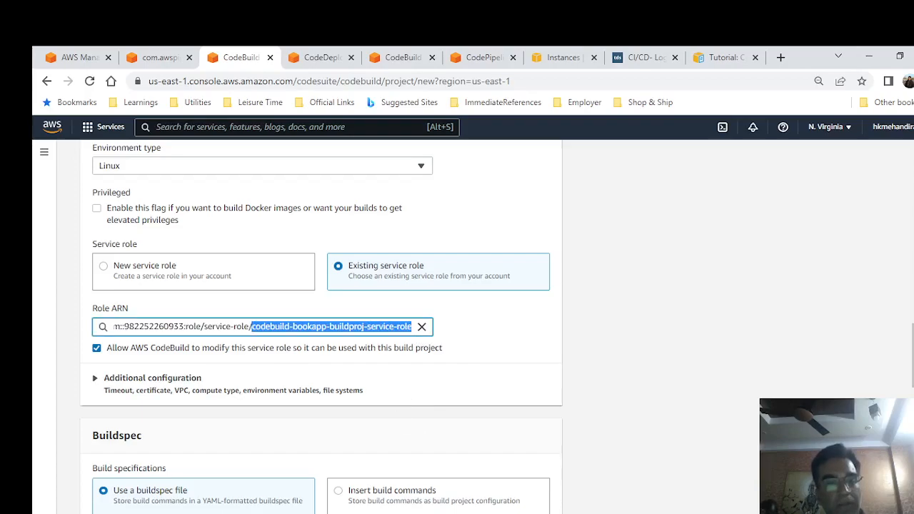
{"action": "key", "text": "alt+Tab"}
{"action": "triple_click", "coordinate": [651, 276]}
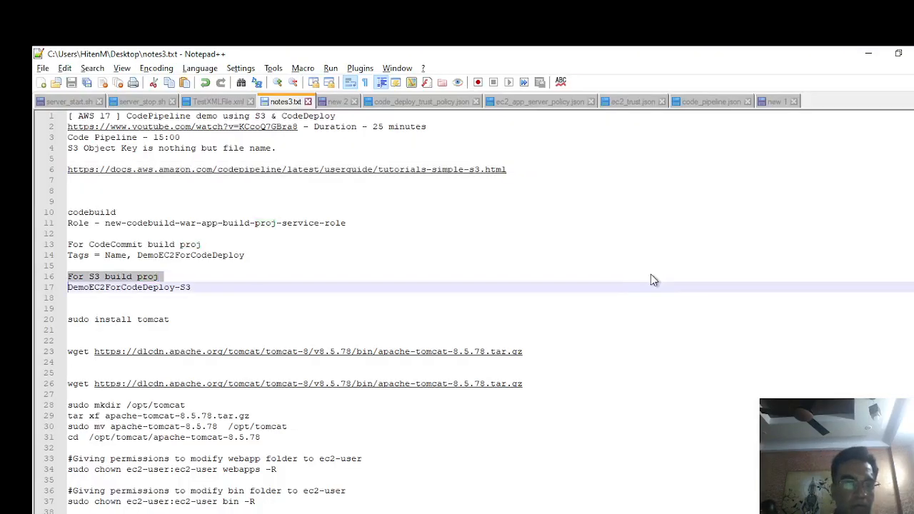
{"action": "key", "text": "ctrl+n"}
{"action": "key", "text": "ctrl+v"}
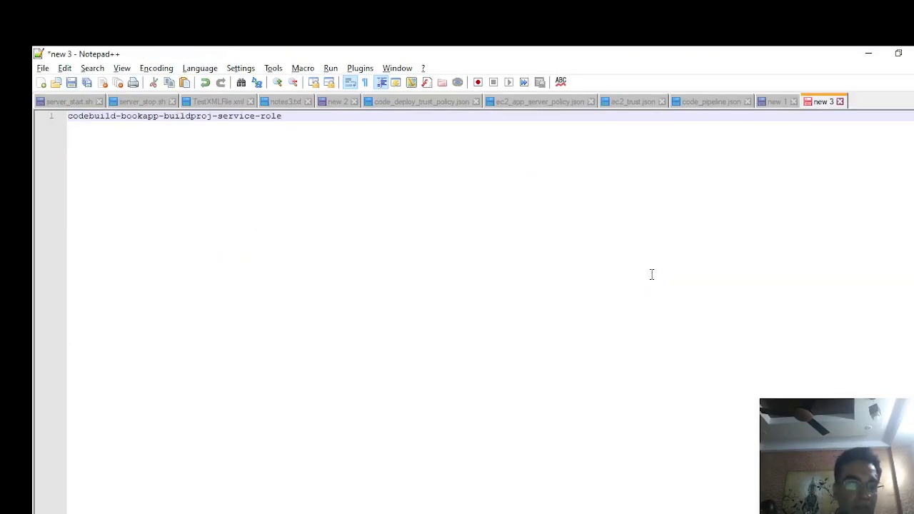
Annotate the pasted role name with "- Role - Build Proj" and start a new line below it.
{"action": "type", "text": "- Role"}
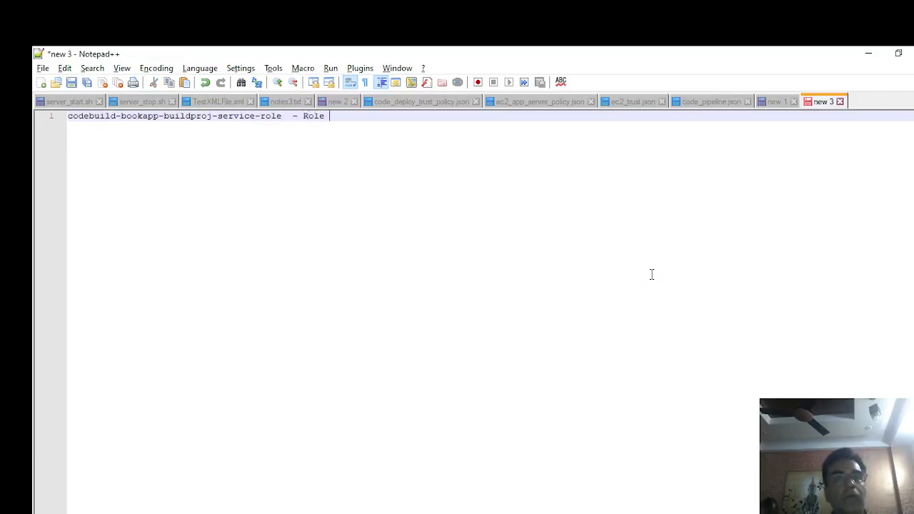
{"action": "type", "text": " - Build Proj"}
{"action": "key", "text": "Return"}
{"action": "key", "text": "Return"}
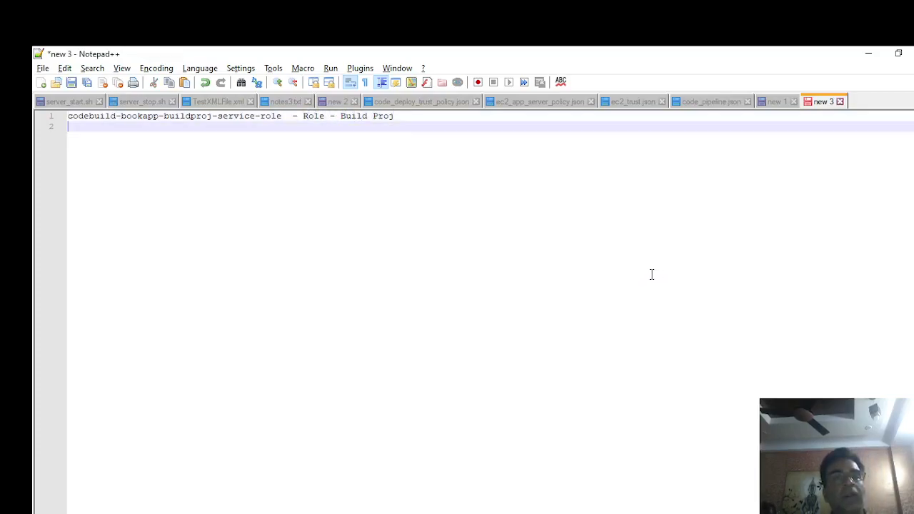
Back in the browser's build project form, set the primary artifact type to Amazon S3 with the bucket com.awspipelinedemo-war-hh.
{"action": "key", "text": "alt+Tab"}
{"action": "scroll", "coordinate": [447, 292], "scroll_direction": "down", "scroll_amount": 5}
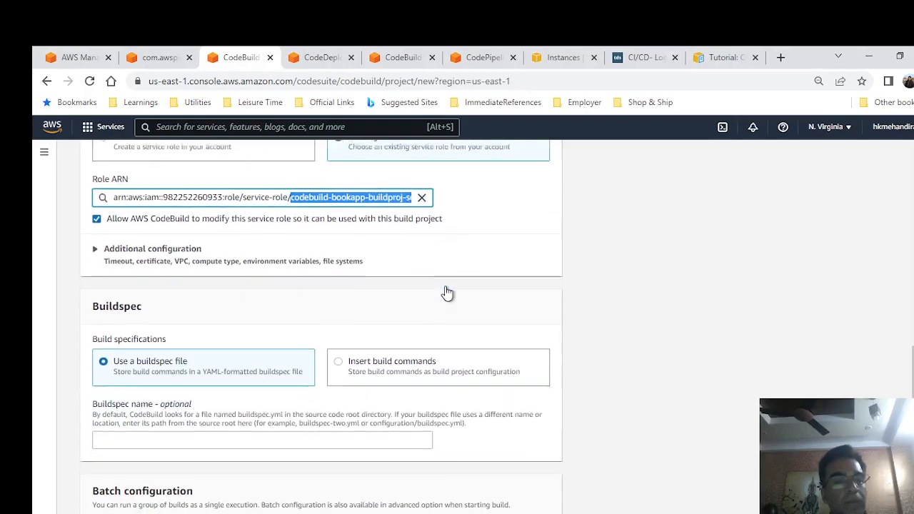
{"action": "scroll", "coordinate": [448, 288], "scroll_direction": "down", "scroll_amount": 2}
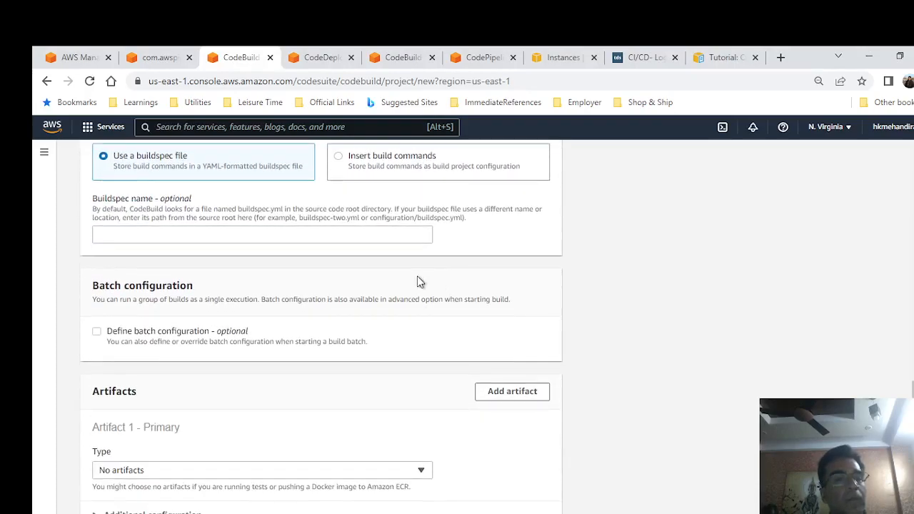
{"action": "scroll", "coordinate": [435, 317], "scroll_direction": "up", "scroll_amount": 1}
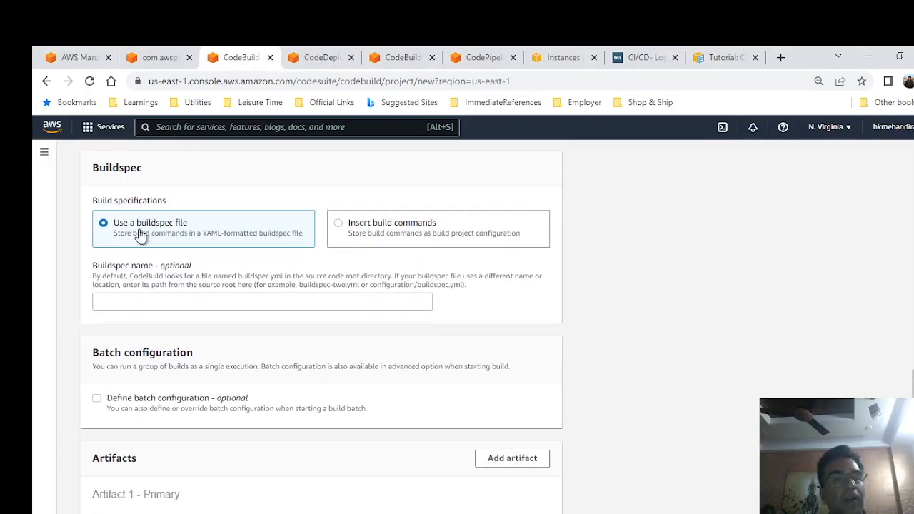
{"action": "scroll", "coordinate": [314, 242], "scroll_direction": "down", "scroll_amount": 1}
{"action": "scroll", "coordinate": [417, 369], "scroll_direction": "down", "scroll_amount": 1}
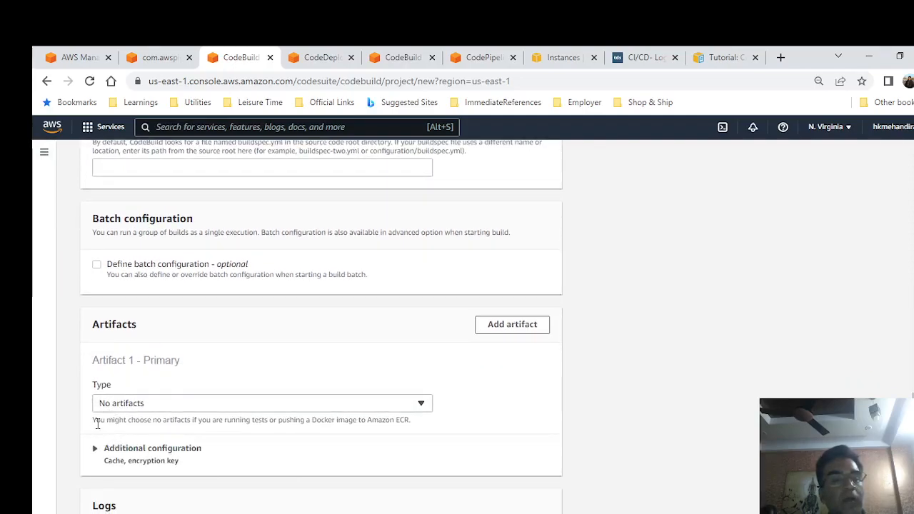
{"action": "left_click", "coordinate": [370, 406]}
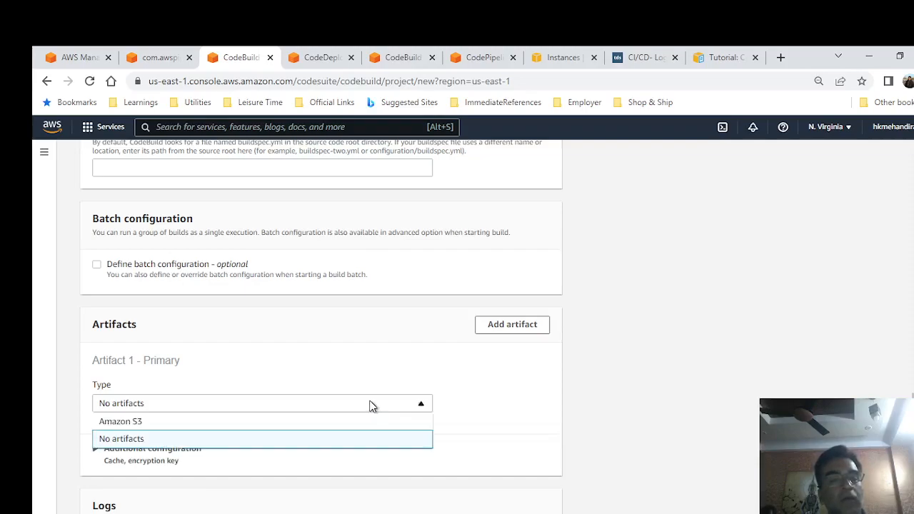
{"action": "left_click", "coordinate": [183, 422]}
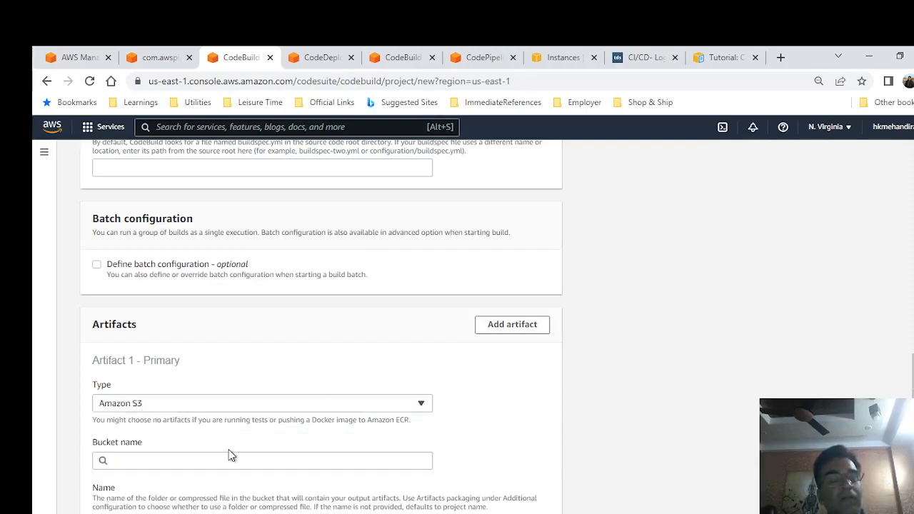
{"action": "left_click", "coordinate": [180, 461]}
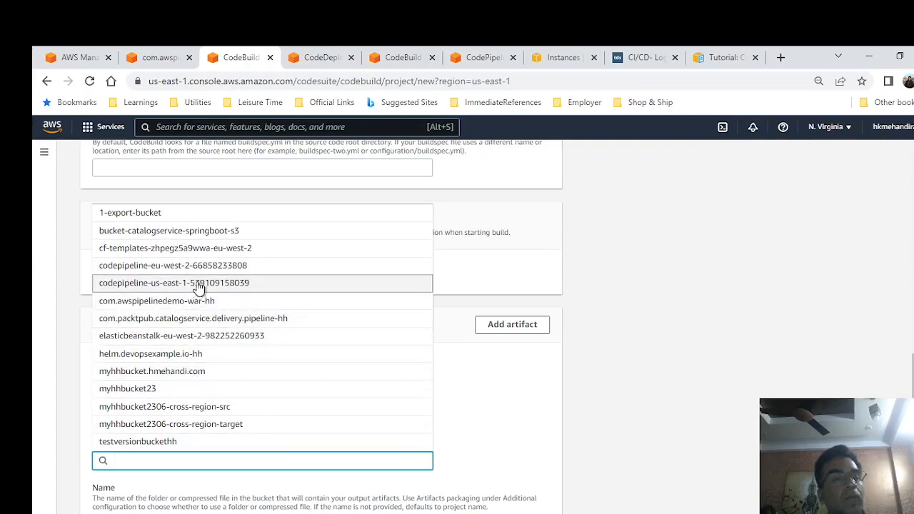
{"action": "left_click", "coordinate": [241, 301]}
Name the output artifact folder in the bucket target.
{"action": "scroll", "coordinate": [520, 343], "scroll_direction": "down", "scroll_amount": 2}
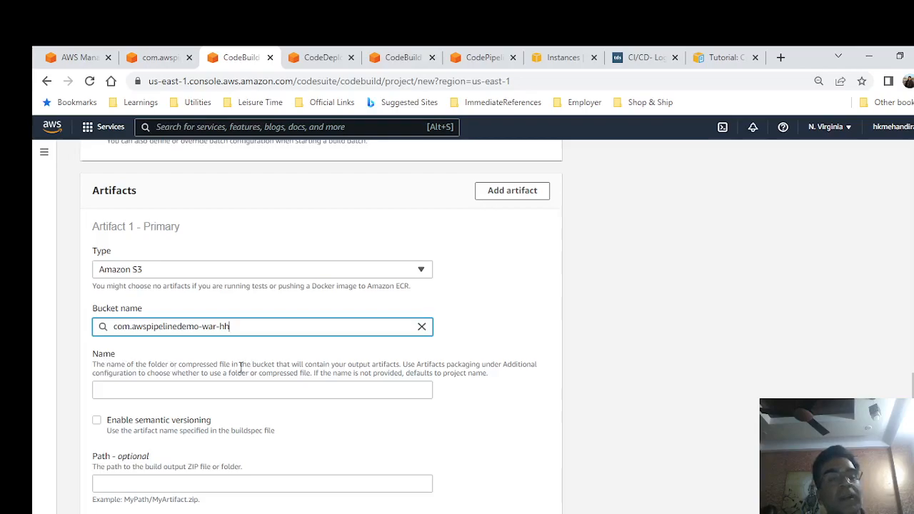
{"action": "left_click_drag", "start_coordinate": [350, 366], "coordinate": [397, 365]}
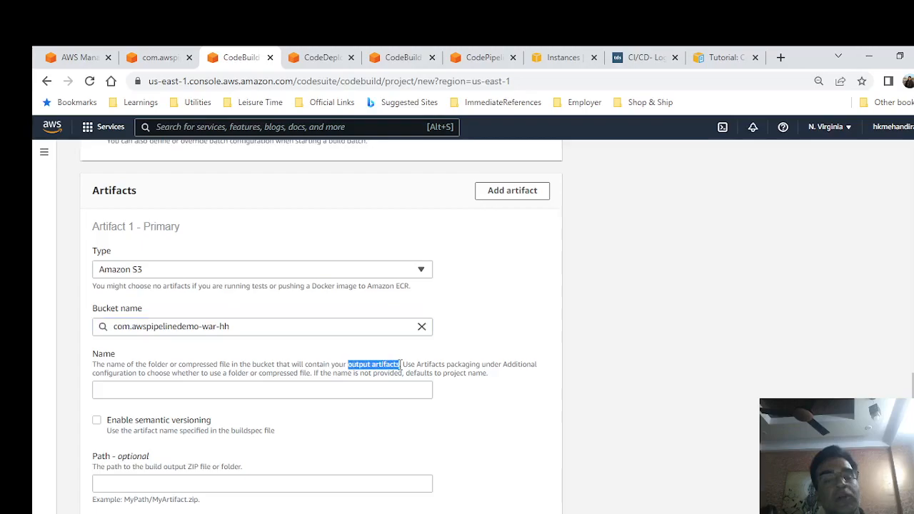
{"action": "left_click", "coordinate": [262, 389]}
{"action": "type", "text": "target"}
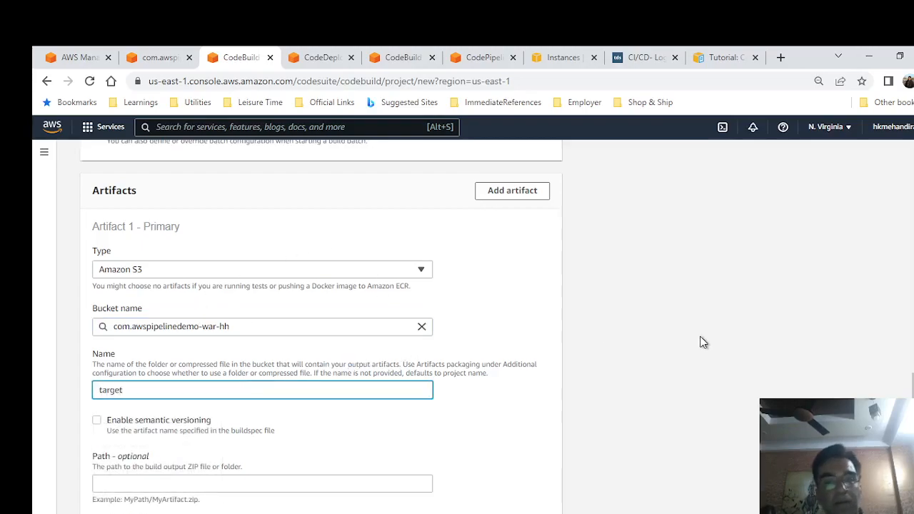
{"action": "left_click", "coordinate": [701, 342]}
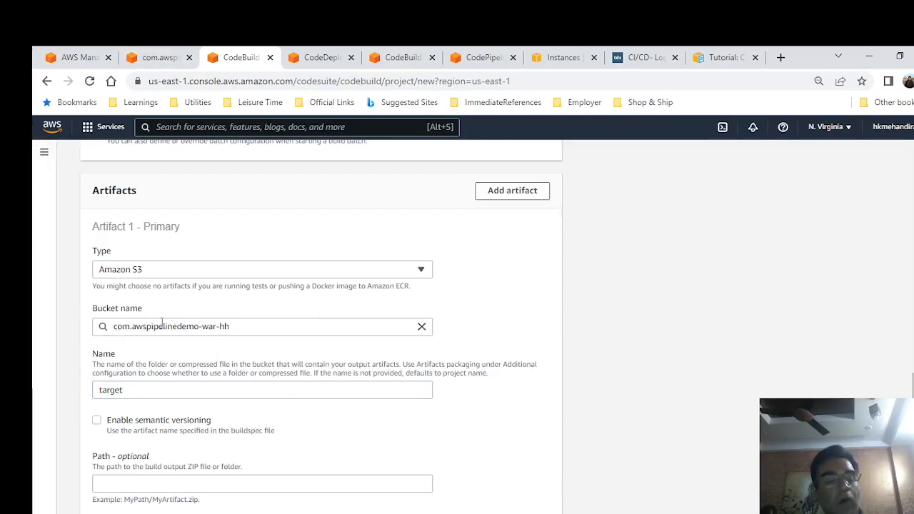
Create the build project, keeping the default artifact packaging and log settings.
{"action": "scroll", "coordinate": [265, 342], "scroll_direction": "down", "scroll_amount": 2}
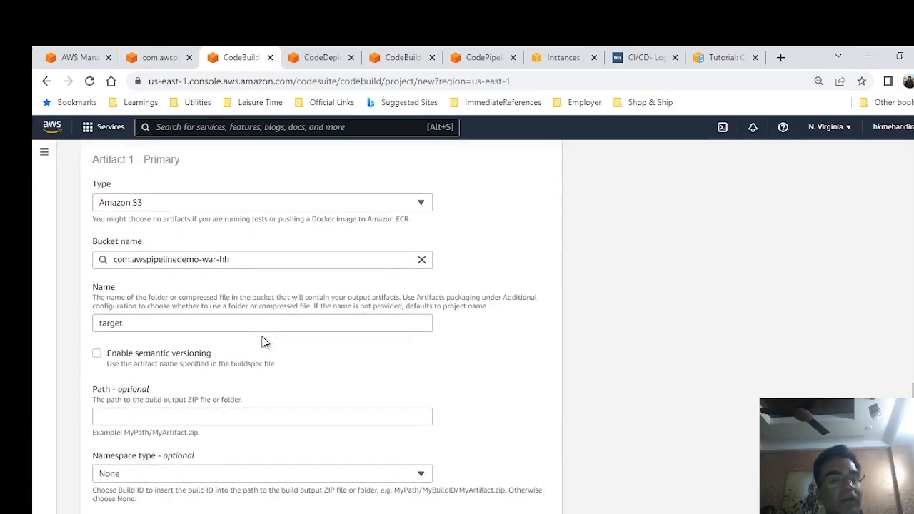
{"action": "scroll", "coordinate": [259, 322], "scroll_direction": "down", "scroll_amount": 6}
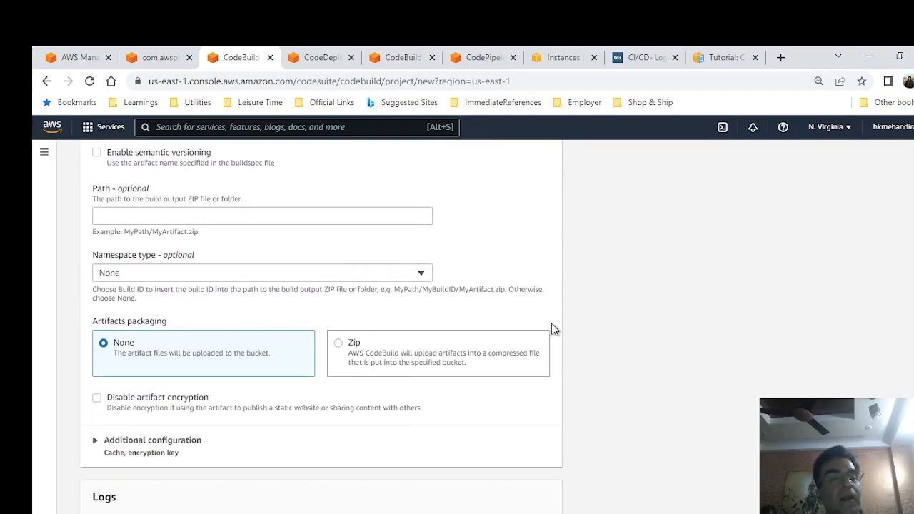
{"action": "scroll", "coordinate": [557, 318], "scroll_direction": "down", "scroll_amount": 4}
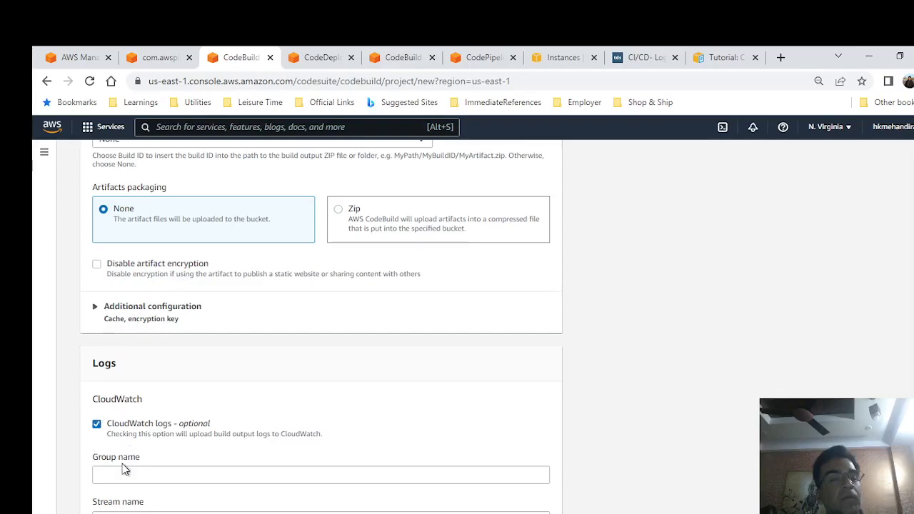
{"action": "scroll", "coordinate": [212, 398], "scroll_direction": "down", "scroll_amount": 2}
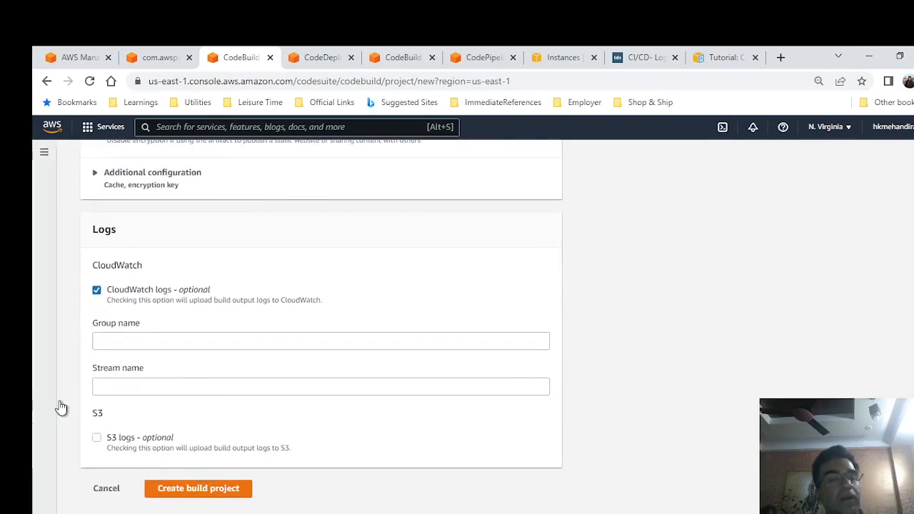
{"action": "left_click", "coordinate": [202, 490]}
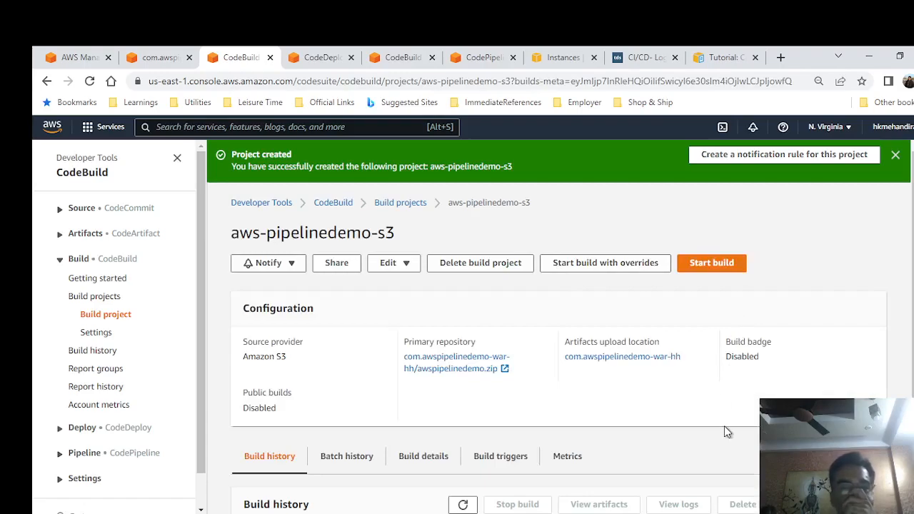
Start a build of the aws-pipelinedemo-s3 project and show its phase details.
{"action": "left_click", "coordinate": [711, 263]}
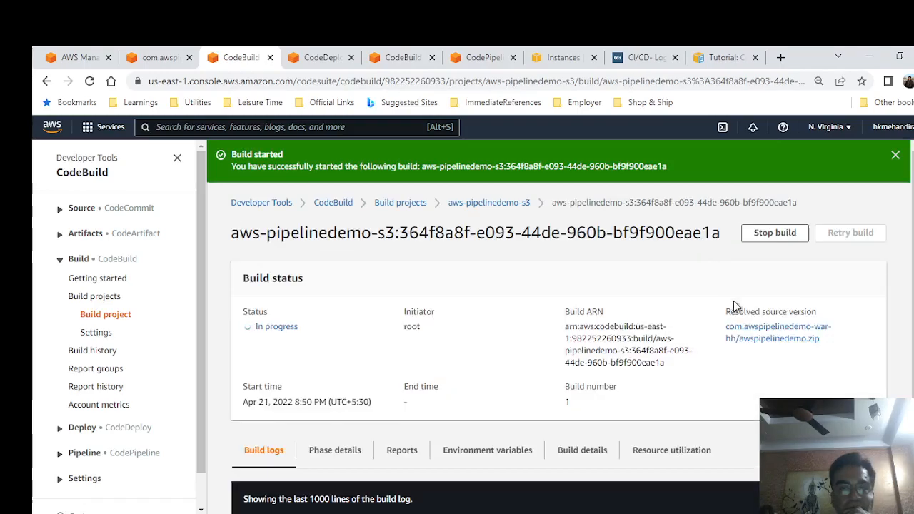
{"action": "scroll", "coordinate": [589, 227], "scroll_direction": "down", "scroll_amount": 1}
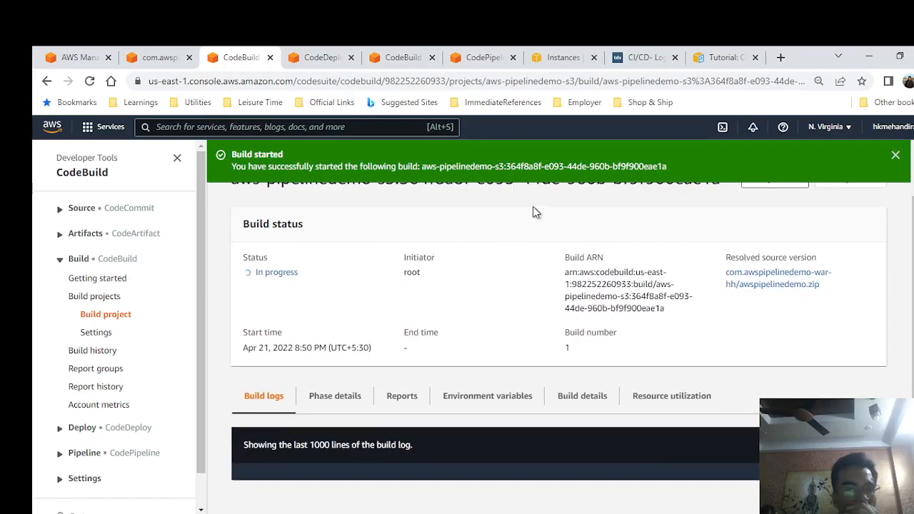
{"action": "left_click", "coordinate": [340, 401]}
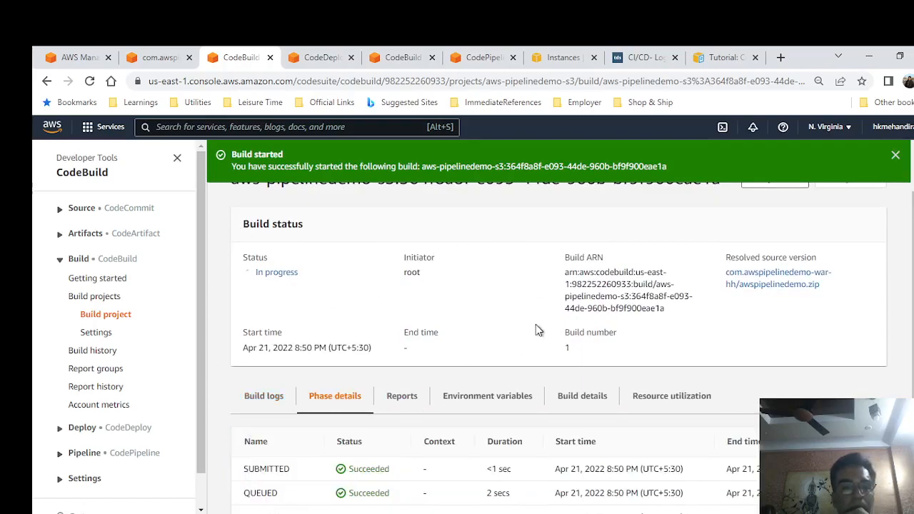
{"action": "scroll", "coordinate": [536, 324], "scroll_direction": "down", "scroll_amount": 1}
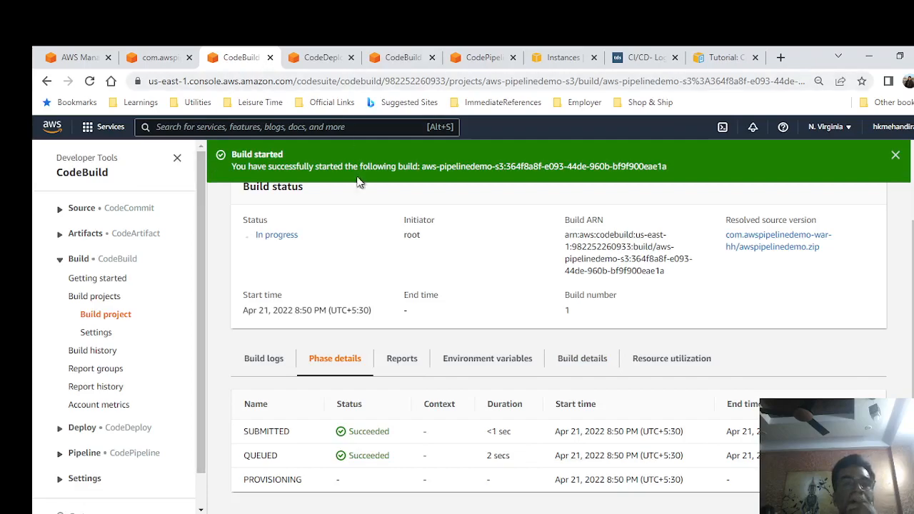
Open the form for creating a new application from CodeDeploy's applications list.
{"action": "left_click", "coordinate": [323, 59]}
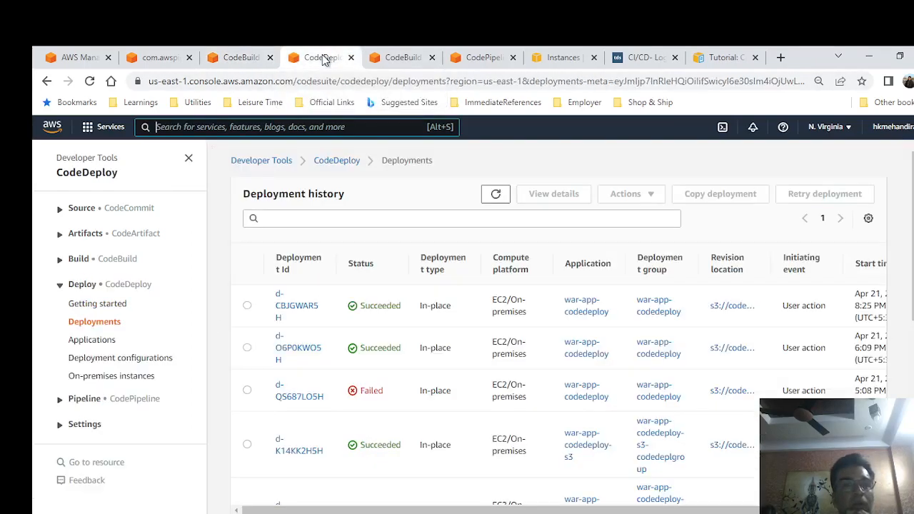
{"action": "left_click", "coordinate": [340, 161]}
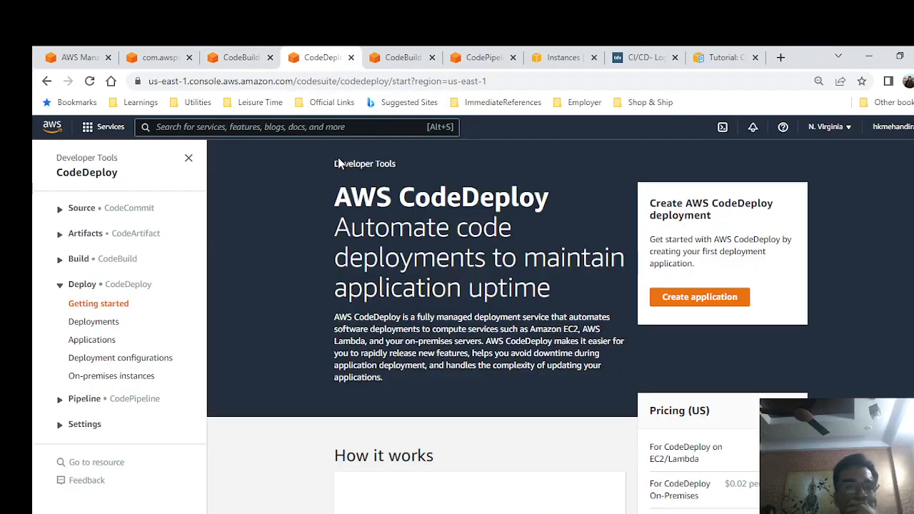
{"action": "left_click", "coordinate": [93, 341]}
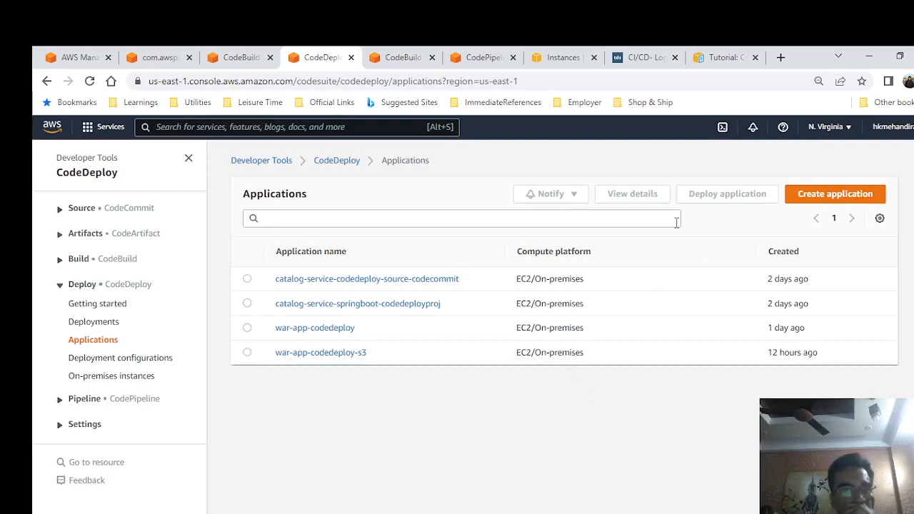
{"action": "left_click", "coordinate": [825, 198]}
{"action": "left_click", "coordinate": [213, 309]}
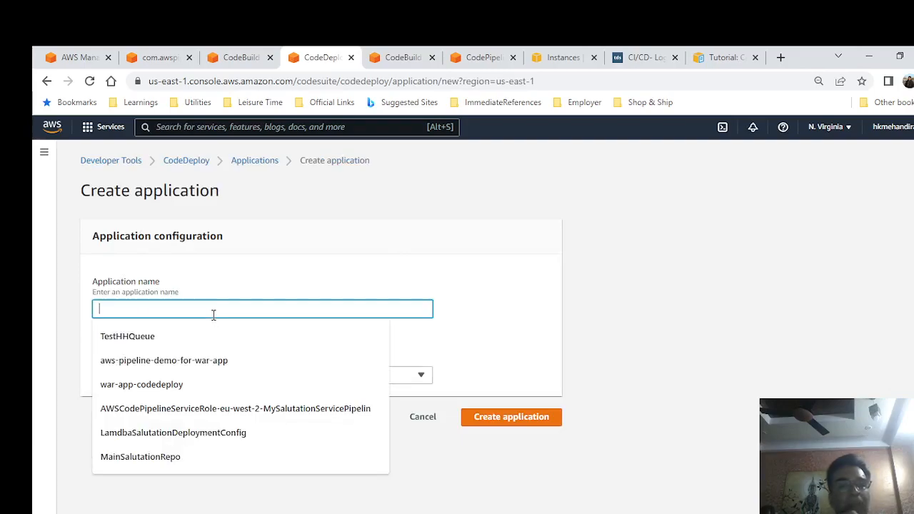
{"action": "type", "text": "war-"}
{"action": "key", "text": "BackSpace"}
{"action": "key", "text": "BackSpace"}
{"action": "key", "text": "BackSpace"}
{"action": "key", "text": "BackSpace"}
Name the application aws-pipelinedemo-s3-codedeploy and set its compute platform to EC2/On-premises.
{"action": "type", "text": "aws-"}
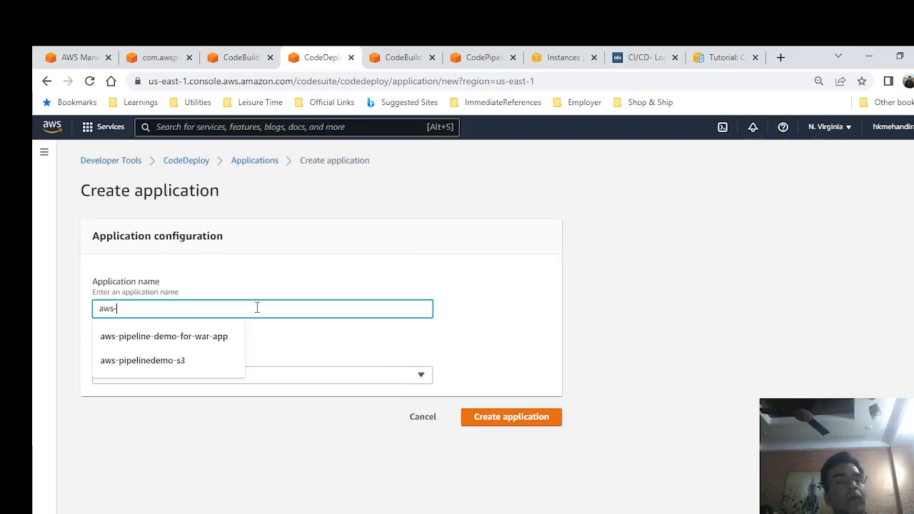
{"action": "type", "text": "pipelinedemo-s3"}
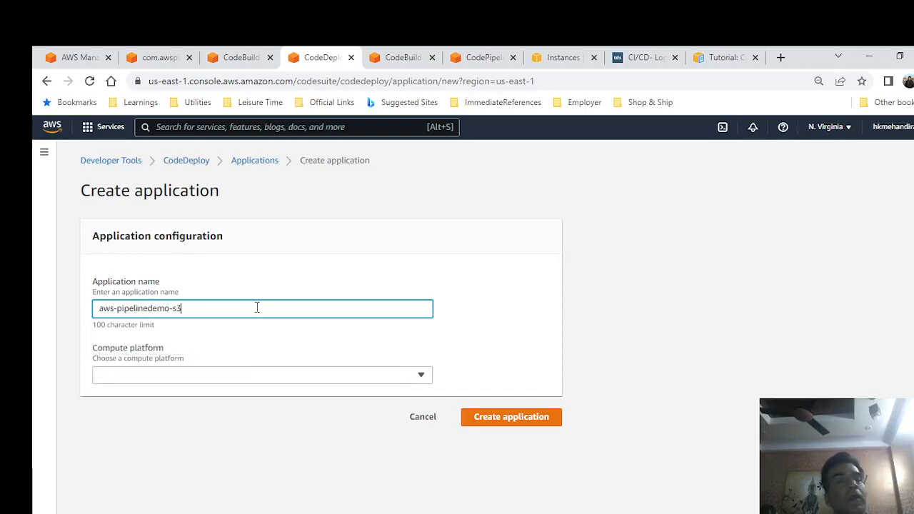
{"action": "type", "text": "-codedeploy"}
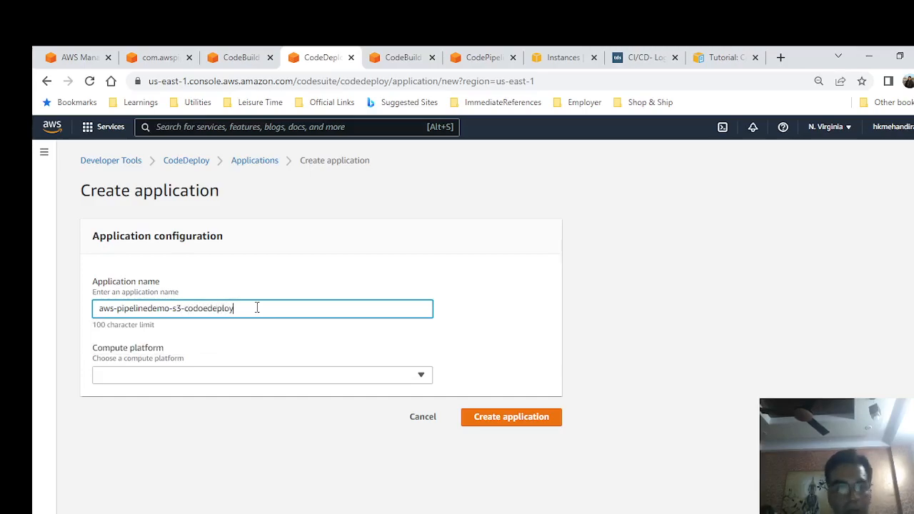
{"action": "key", "text": "Right"}
{"action": "key", "text": "Right"}
{"action": "key", "text": "Right"}
{"action": "key", "text": "Right"}
{"action": "key", "text": "BackSpace"}
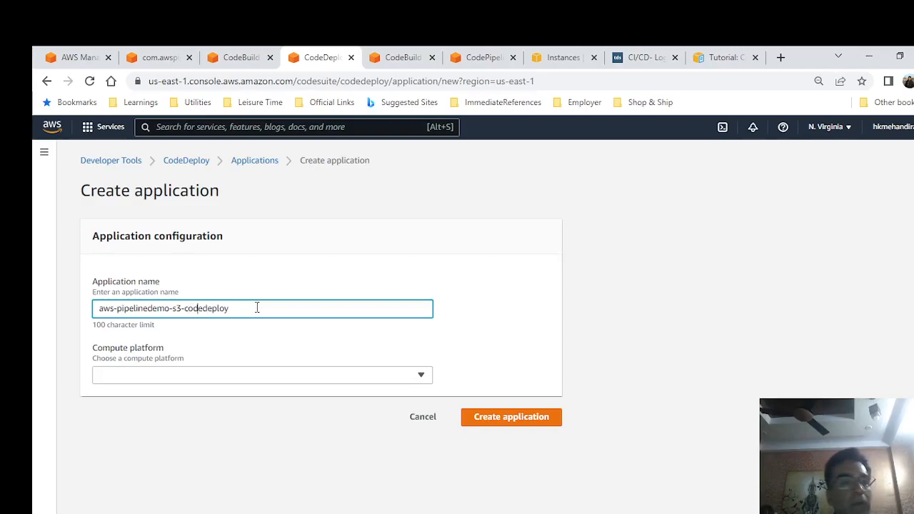
{"action": "left_click", "coordinate": [237, 373]}
{"action": "left_click", "coordinate": [153, 395]}
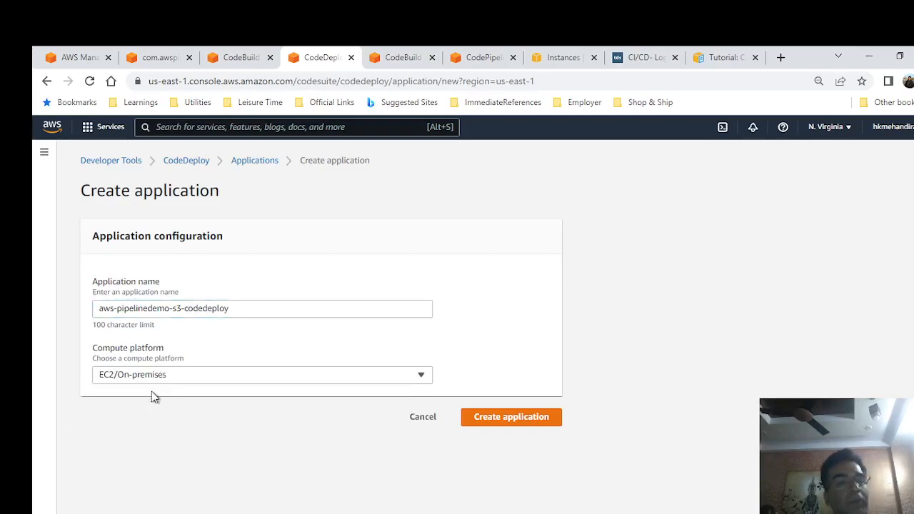
Create the application and name its new deployment group aws-pipeline-s3-code-deplgroup.
{"action": "left_click", "coordinate": [531, 422]}
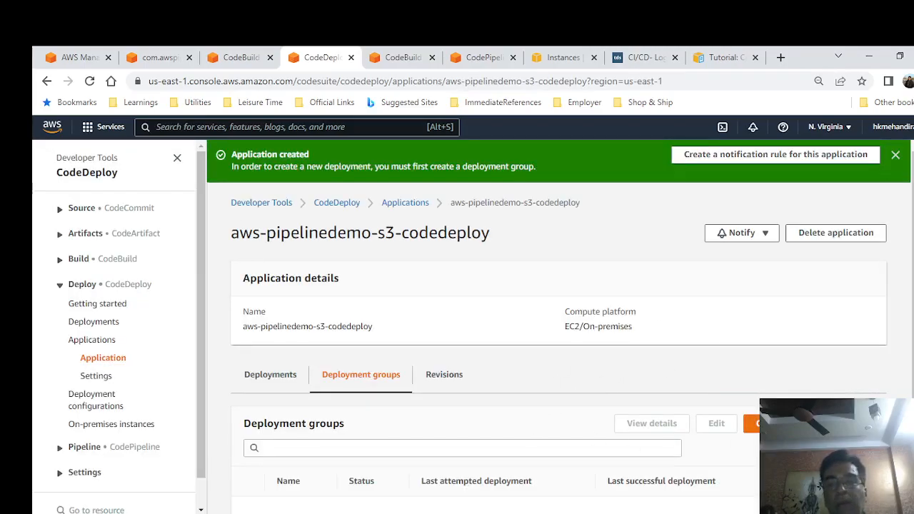
{"action": "left_click", "coordinate": [753, 423]}
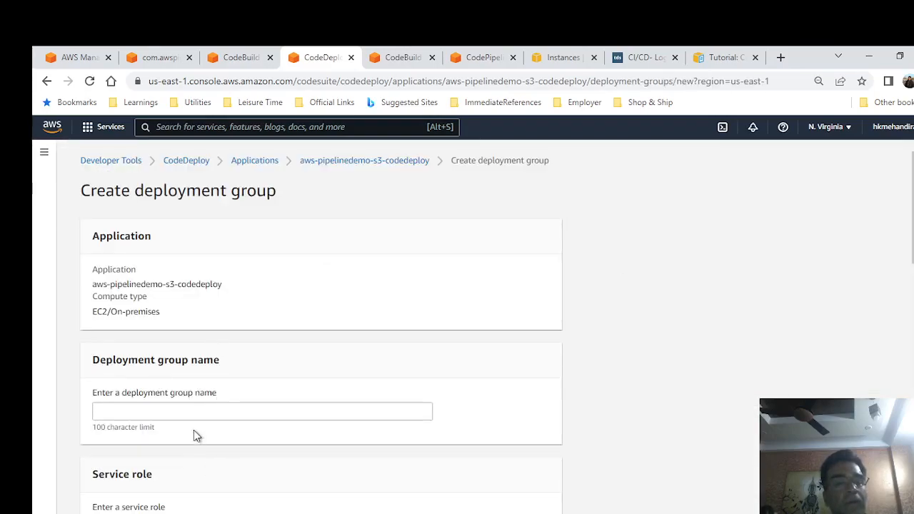
{"action": "left_click", "coordinate": [194, 412]}
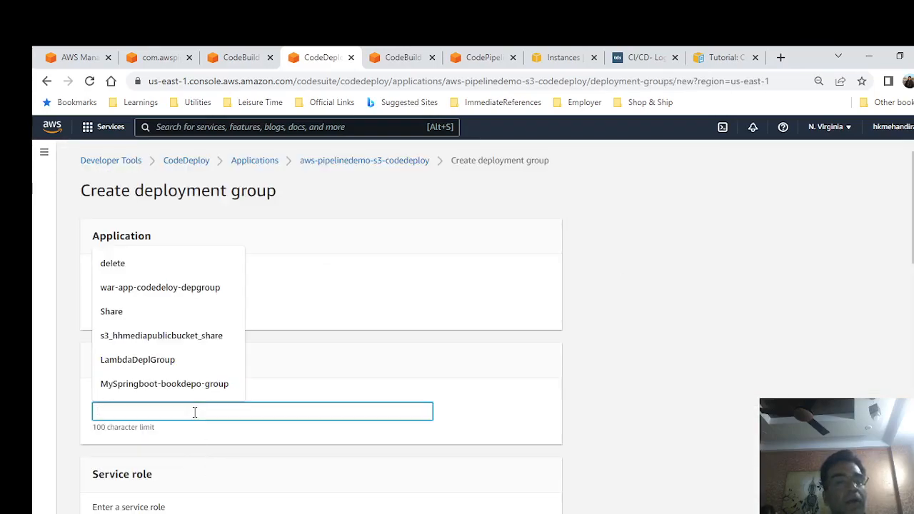
{"action": "type", "text": "aws-pipeline"}
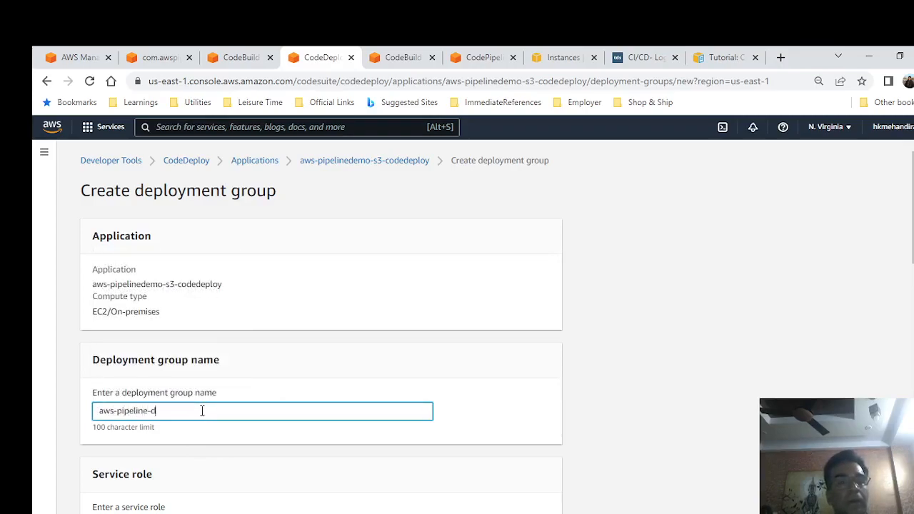
{"action": "type", "text": "-s3-co"}
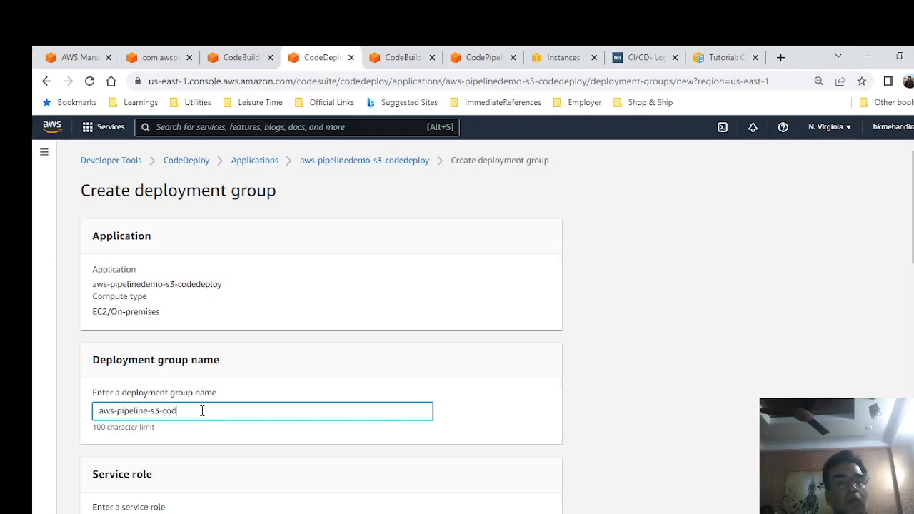
{"action": "type", "text": "de-deplgroup"}
Set the deployment group's service role to NewCodeDeploy.
{"action": "scroll", "coordinate": [270, 364], "scroll_direction": "down", "scroll_amount": 1}
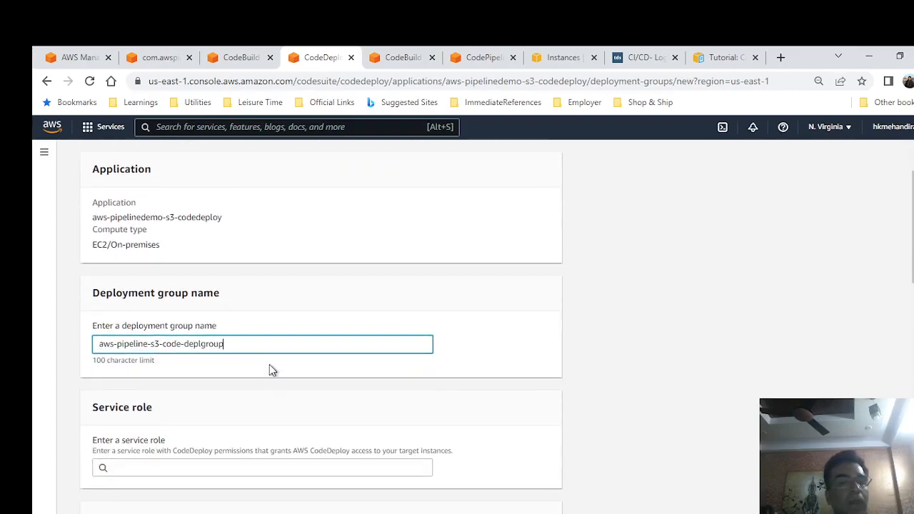
{"action": "left_click", "coordinate": [248, 470]}
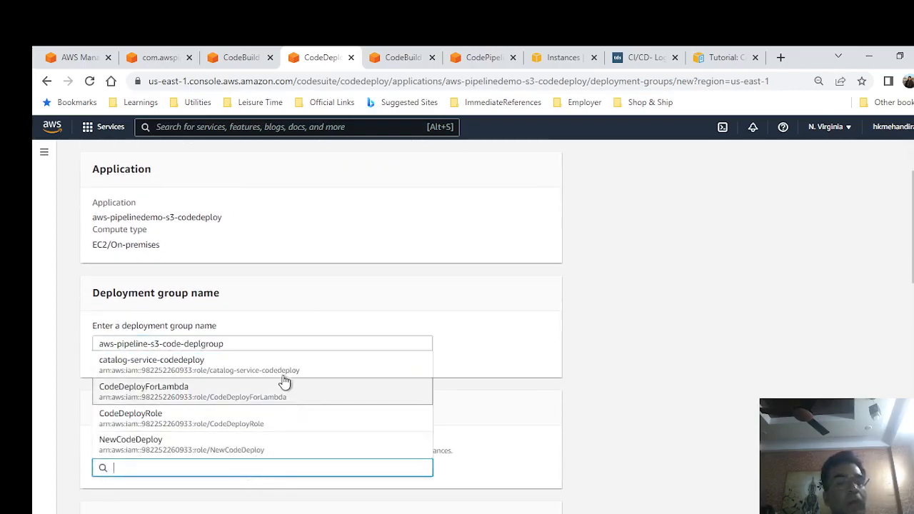
{"action": "scroll", "coordinate": [322, 388], "scroll_direction": "down", "scroll_amount": 1}
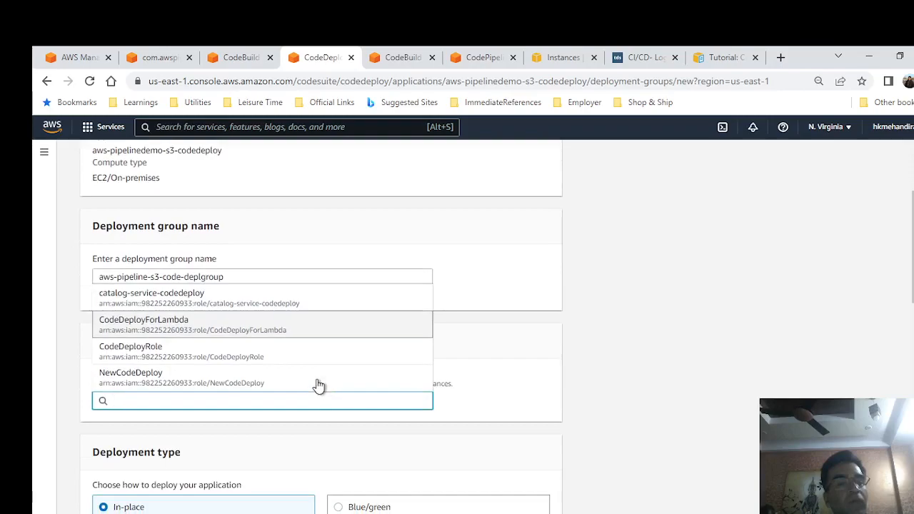
{"action": "left_click", "coordinate": [156, 379]}
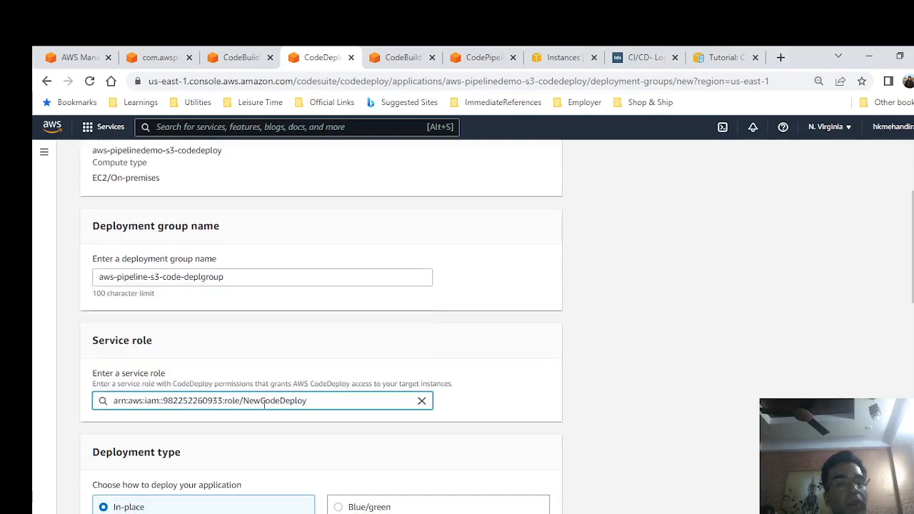
Copy the service role's name into the Notepad++ notes as "NewCodeDeploy - Role - CodeDeploy" and return to the browser.
{"action": "left_click_drag", "start_coordinate": [244, 402], "coordinate": [341, 398]}
{"action": "key", "text": "ctrl+c"}
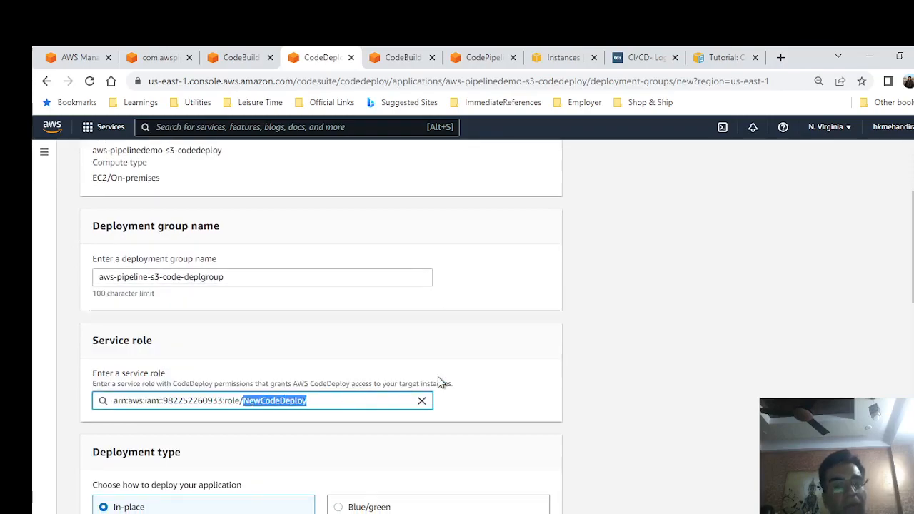
{"action": "key", "text": "alt+Tab"}
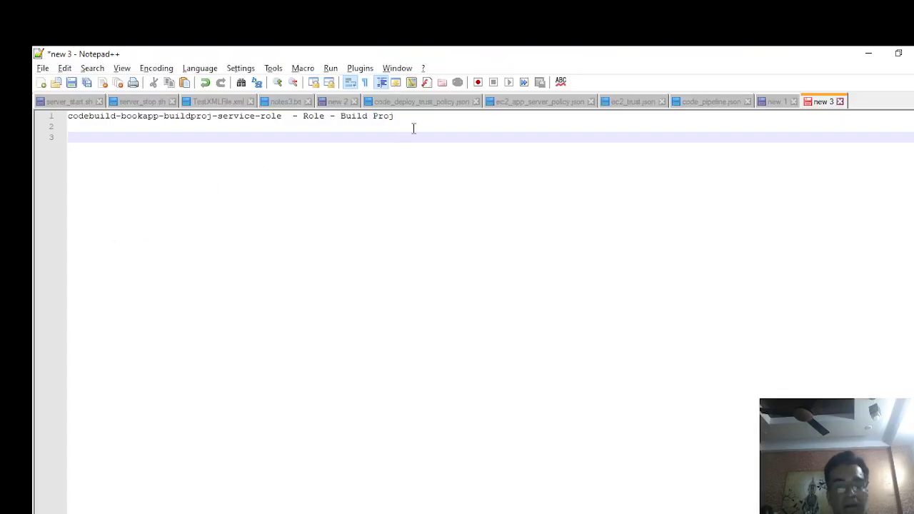
{"action": "key", "text": "ctrl+v"}
{"action": "type", "text": "- Role - C"}
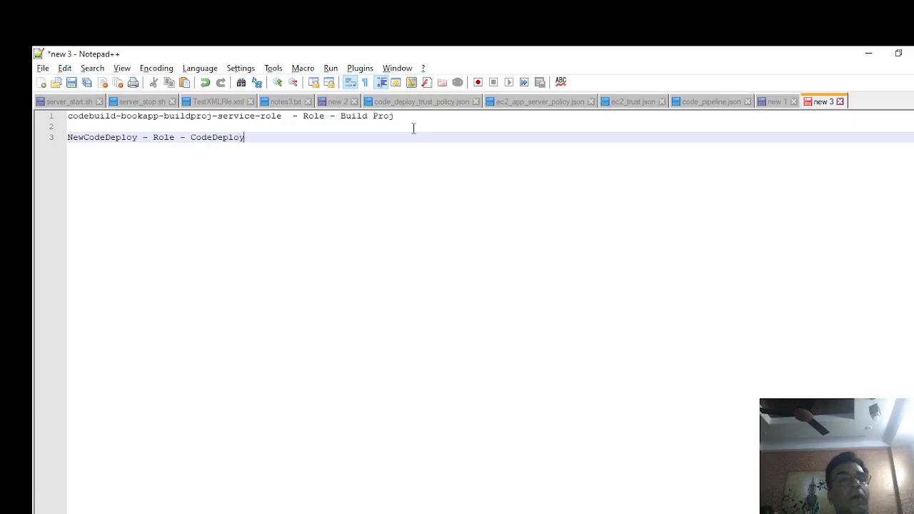
{"action": "type", "text": "odeDeploy"}
{"action": "key", "text": "Return"}
{"action": "key", "text": "alt+Tab"}
Keep the in-place deployment type and include Amazon EC2 instances in the deployment group's environment configuration.
{"action": "scroll", "coordinate": [392, 293], "scroll_direction": "down", "scroll_amount": 1}
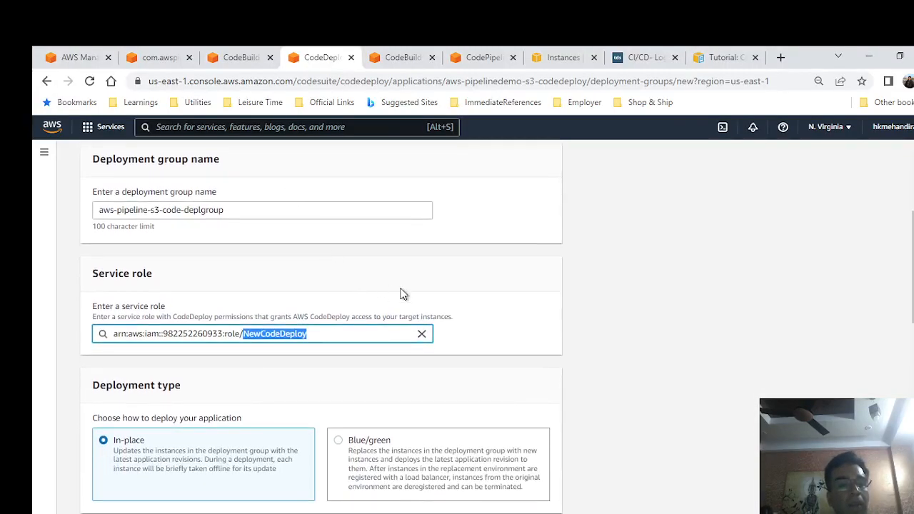
{"action": "scroll", "coordinate": [391, 293], "scroll_direction": "down", "scroll_amount": 1}
{"action": "scroll", "coordinate": [193, 371], "scroll_direction": "down", "scroll_amount": 1}
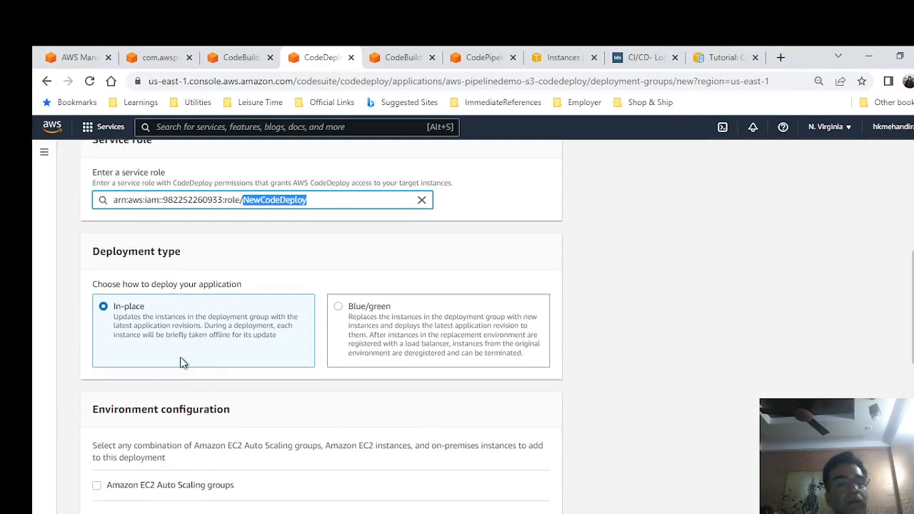
{"action": "scroll", "coordinate": [182, 363], "scroll_direction": "down", "scroll_amount": 2}
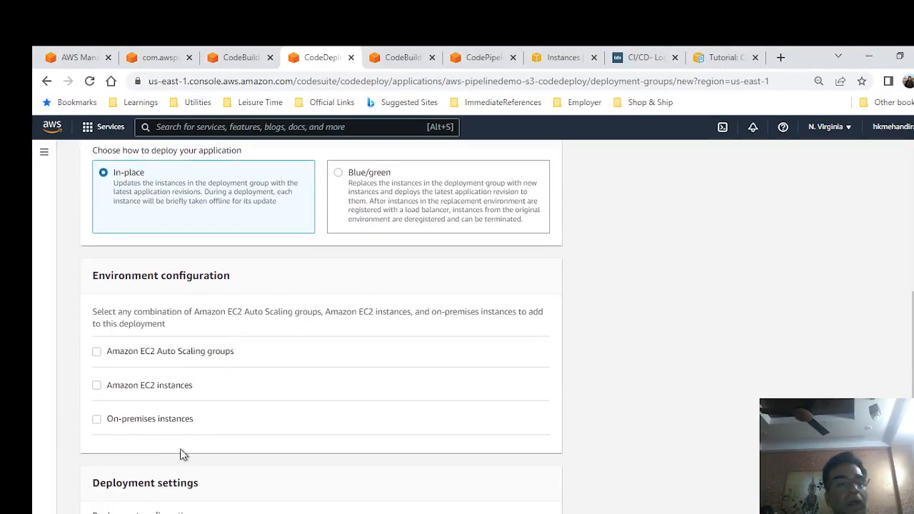
{"action": "left_click", "coordinate": [97, 386]}
{"action": "scroll", "coordinate": [382, 367], "scroll_direction": "down", "scroll_amount": 1}
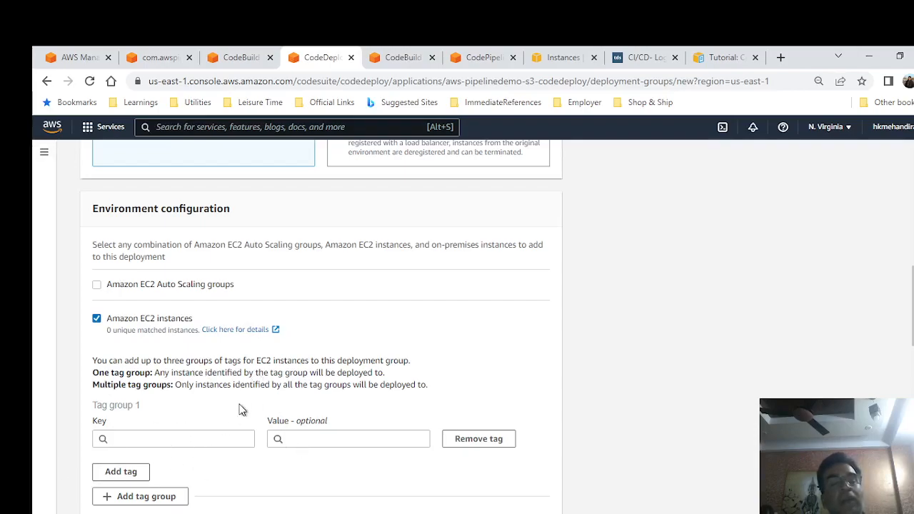
Add an EC2 tag with key Name and the instance name copied from the EC2 instances list, DemoEC2ForCodeDeploy, as its value.
{"action": "left_click", "coordinate": [572, 58]}
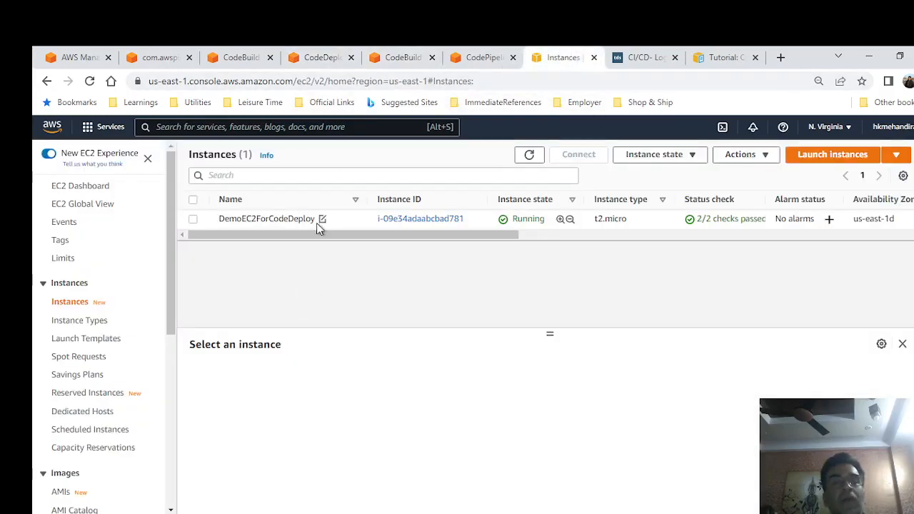
{"action": "left_click_drag", "start_coordinate": [316, 219], "coordinate": [217, 225]}
{"action": "key", "text": "ctrl+c"}
{"action": "left_click", "coordinate": [321, 57]}
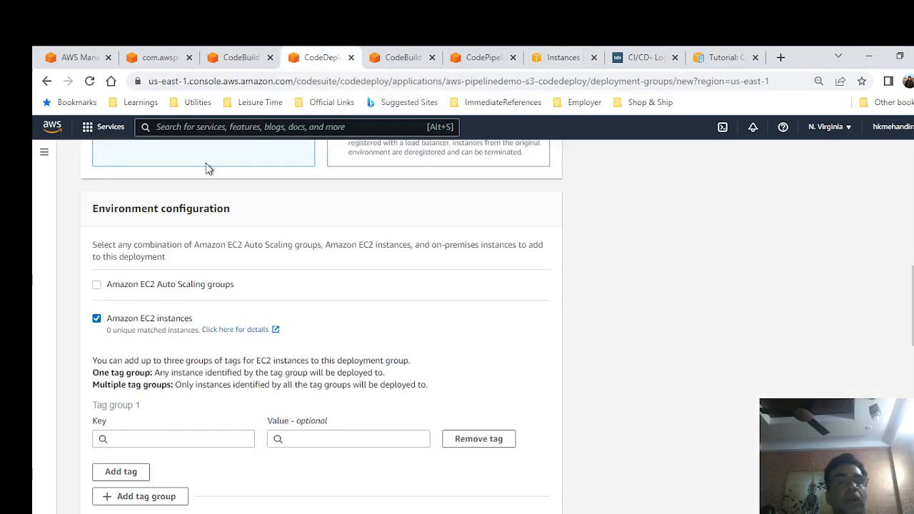
{"action": "left_click", "coordinate": [199, 440]}
{"action": "type", "text": "Name"}
{"action": "key", "text": "Return"}
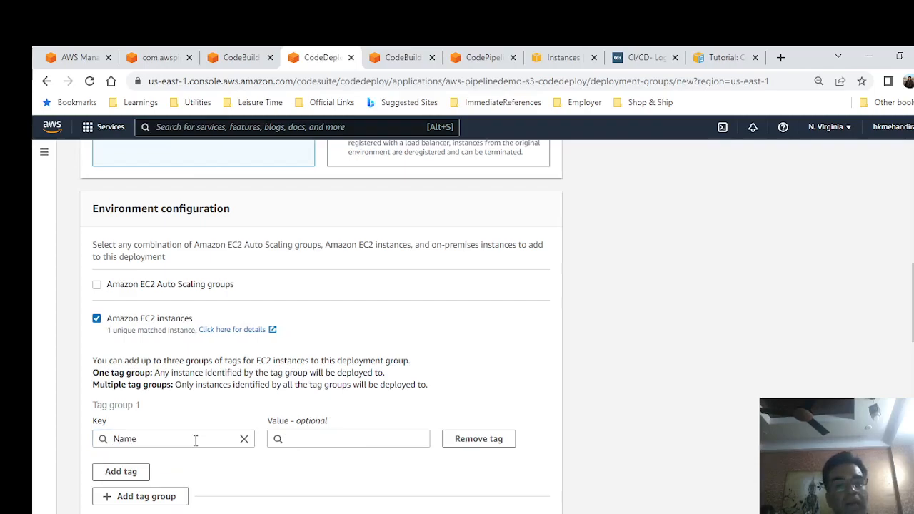
{"action": "left_click", "coordinate": [353, 439]}
{"action": "key", "text": "ctrl+v"}
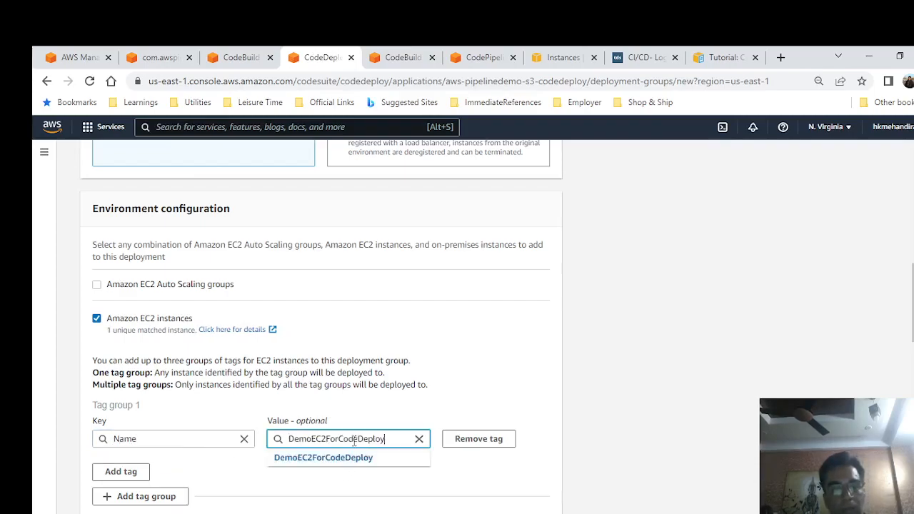
{"action": "left_click", "coordinate": [781, 370]}
Disable load balancing and create the deployment group, keeping the default agent and deployment settings.
{"action": "scroll", "coordinate": [700, 373], "scroll_direction": "down", "scroll_amount": 2}
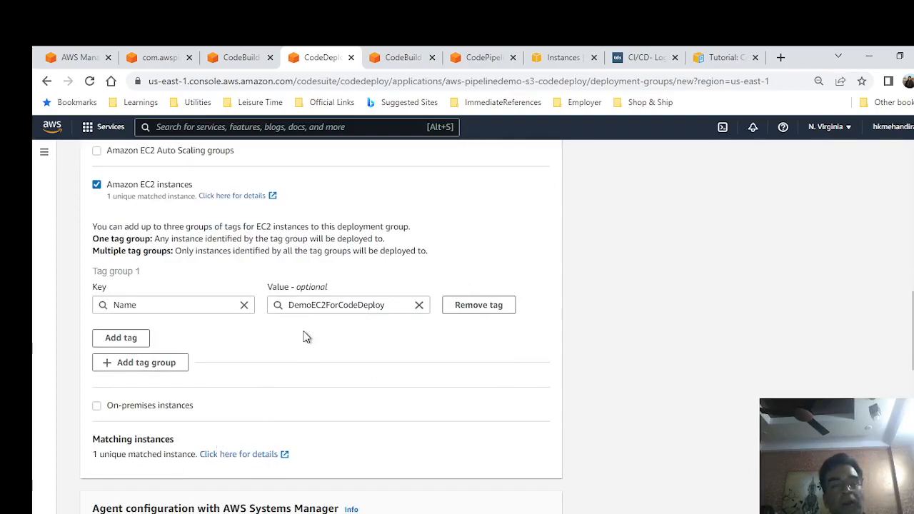
{"action": "scroll", "coordinate": [490, 294], "scroll_direction": "down", "scroll_amount": 4}
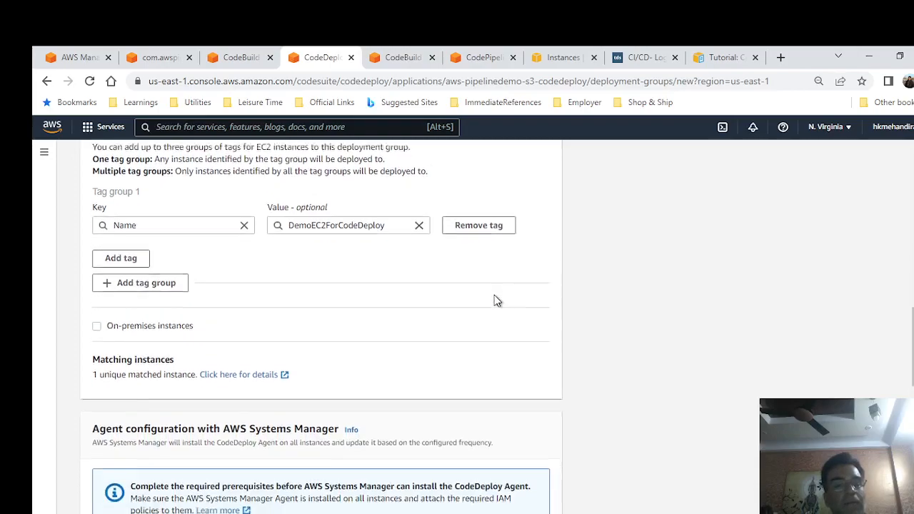
{"action": "scroll", "coordinate": [498, 300], "scroll_direction": "down", "scroll_amount": 4}
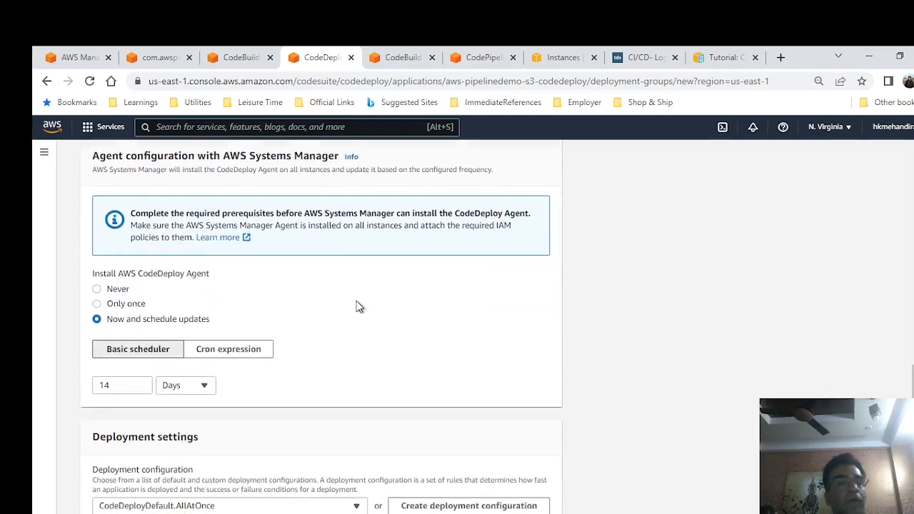
{"action": "scroll", "coordinate": [202, 275], "scroll_direction": "down", "scroll_amount": 2}
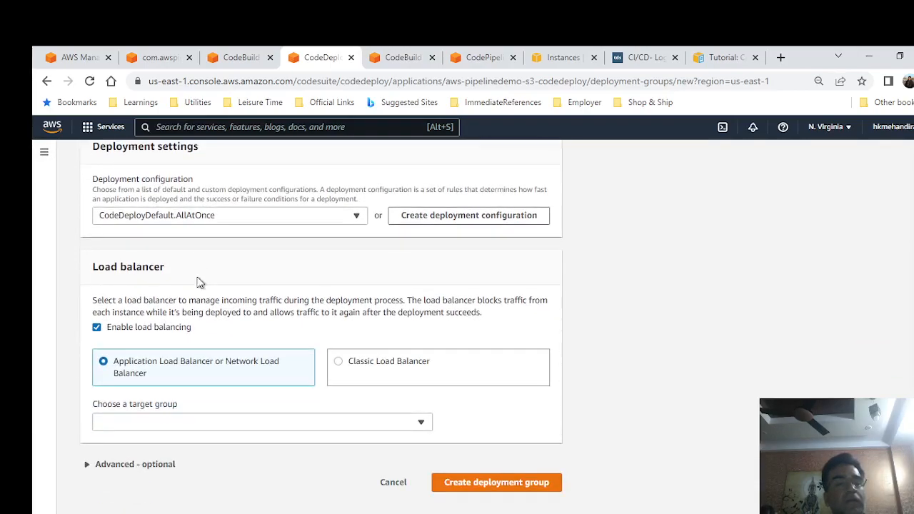
{"action": "left_click", "coordinate": [96, 327]}
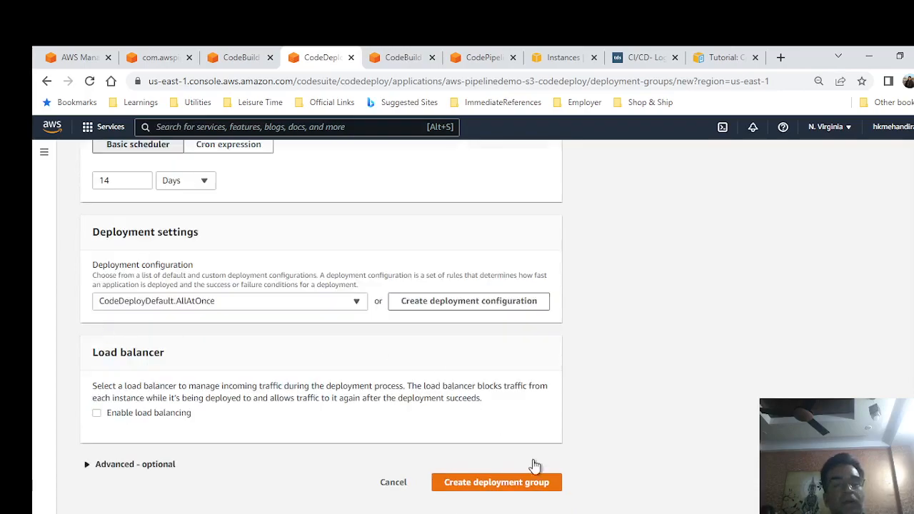
{"action": "left_click", "coordinate": [513, 484]}
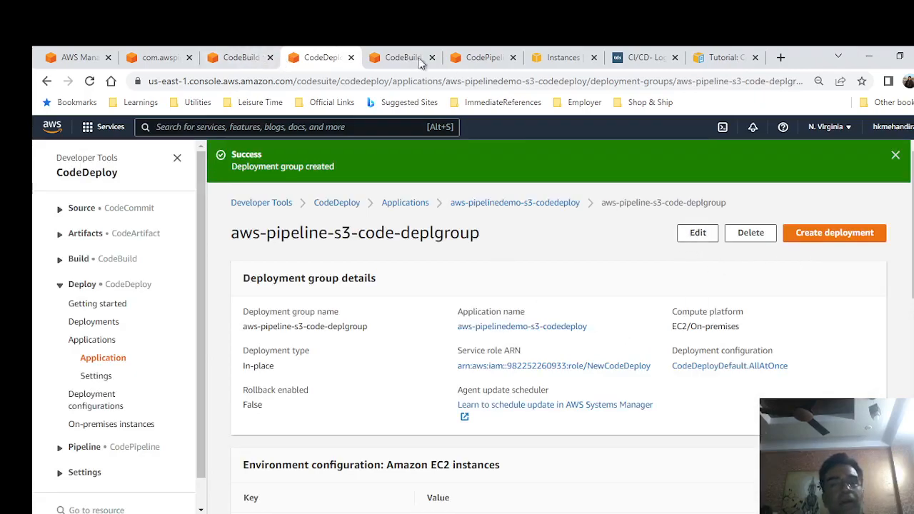
Review the build's phase details and the refreshed contents of the target folder in the com.awspipelinedemo-war-hh bucket.
{"action": "left_click", "coordinate": [249, 62]}
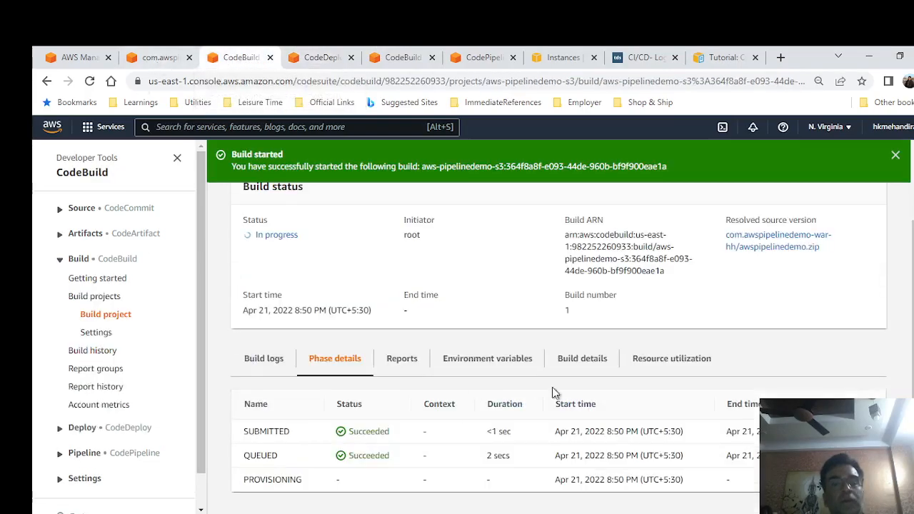
{"action": "scroll", "coordinate": [310, 432], "scroll_direction": "down", "scroll_amount": 3}
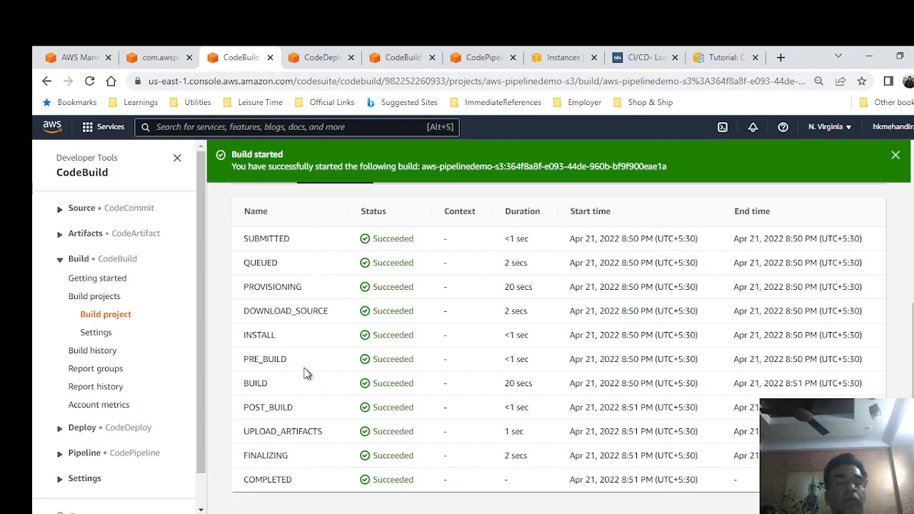
{"action": "left_click", "coordinate": [159, 57]}
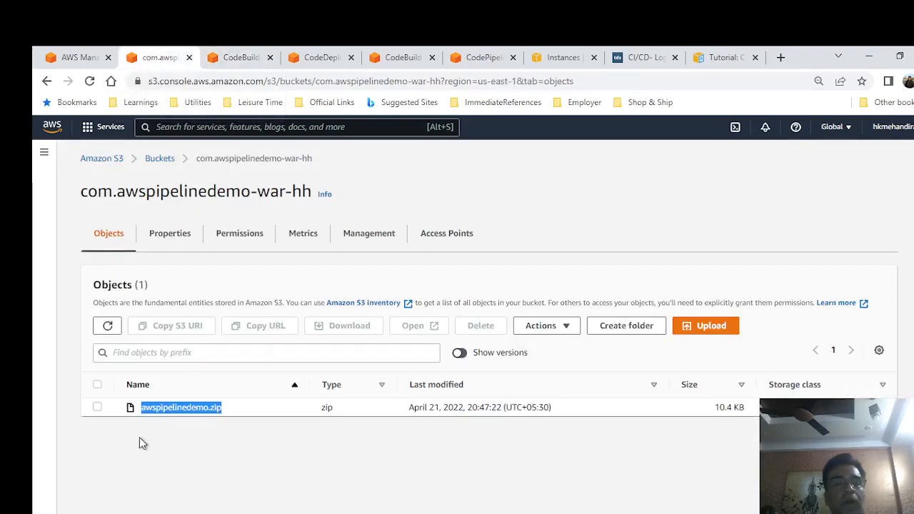
{"action": "left_click", "coordinate": [108, 327]}
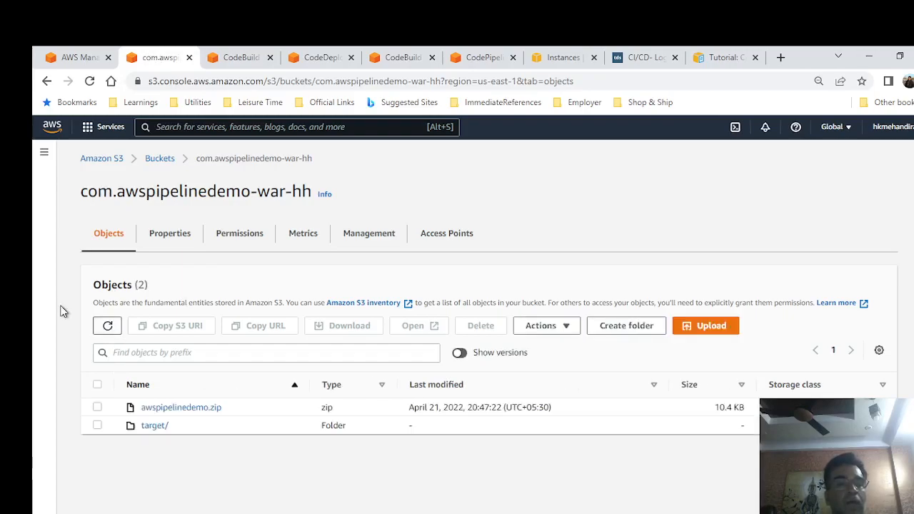
{"action": "left_click", "coordinate": [153, 428]}
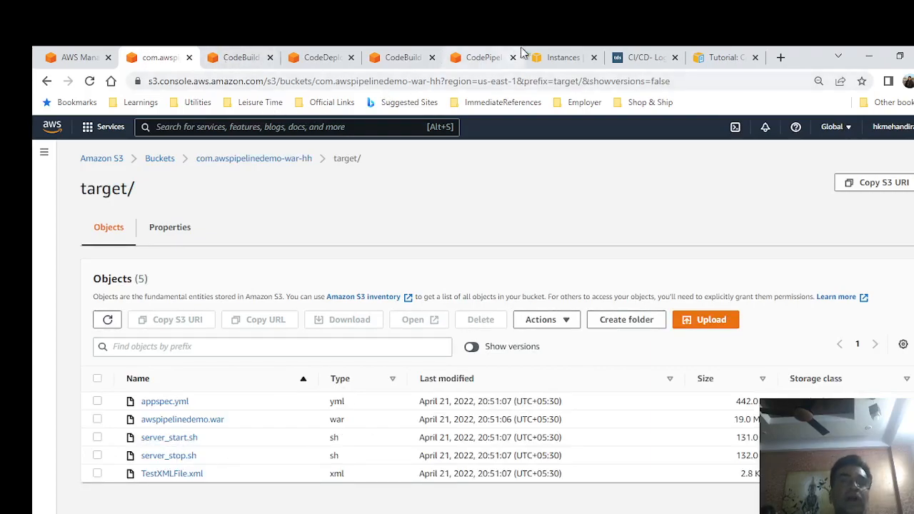
Search the community AMIs in the EC2 AMI Catalog for Java Maven and look through the matching images.
{"action": "left_click", "coordinate": [486, 57]}
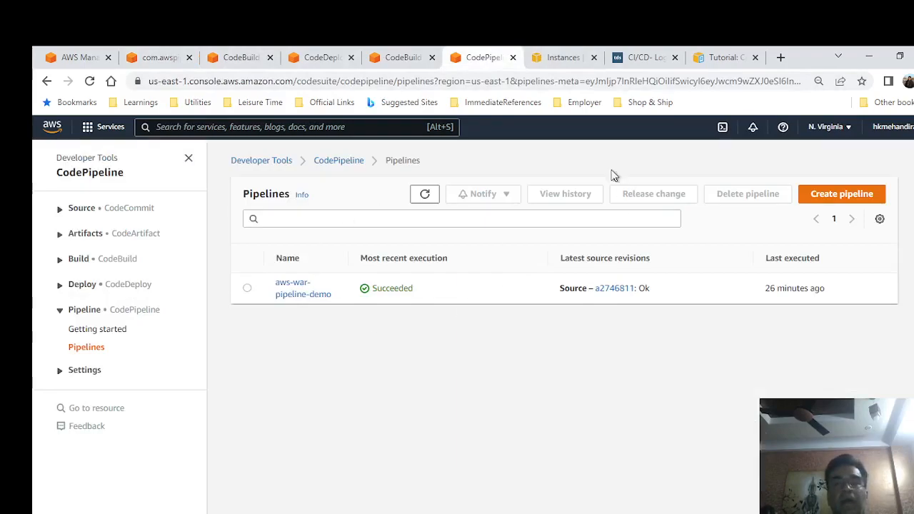
{"action": "left_click", "coordinate": [561, 56]}
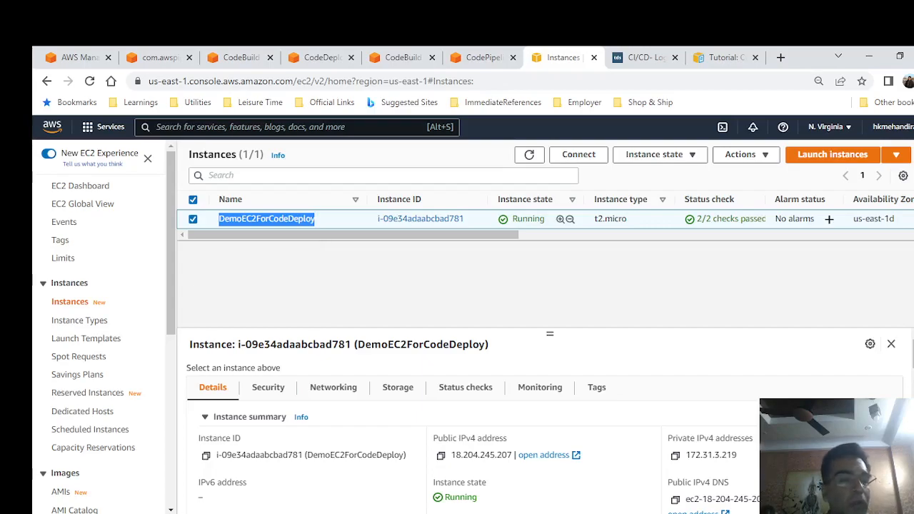
{"action": "scroll", "coordinate": [71, 471], "scroll_direction": "down", "scroll_amount": 1}
{"action": "left_click", "coordinate": [77, 444]}
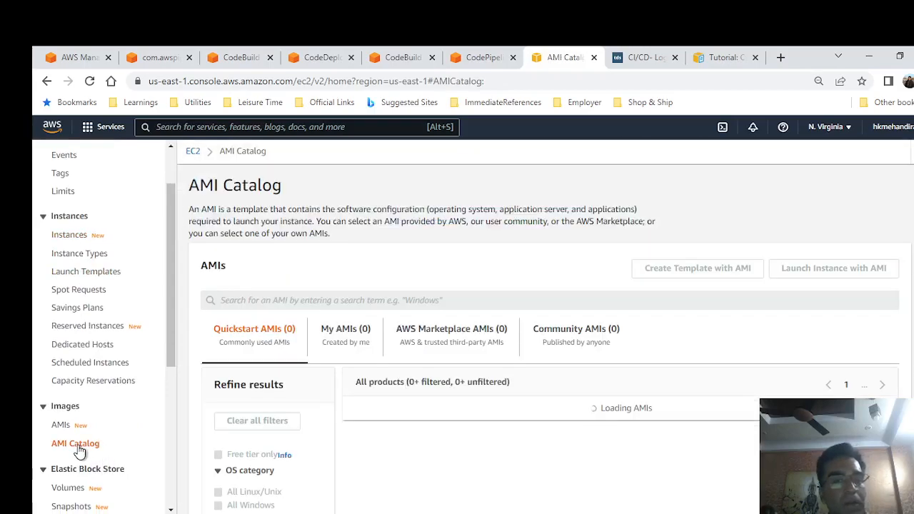
{"action": "left_click", "coordinate": [580, 336]}
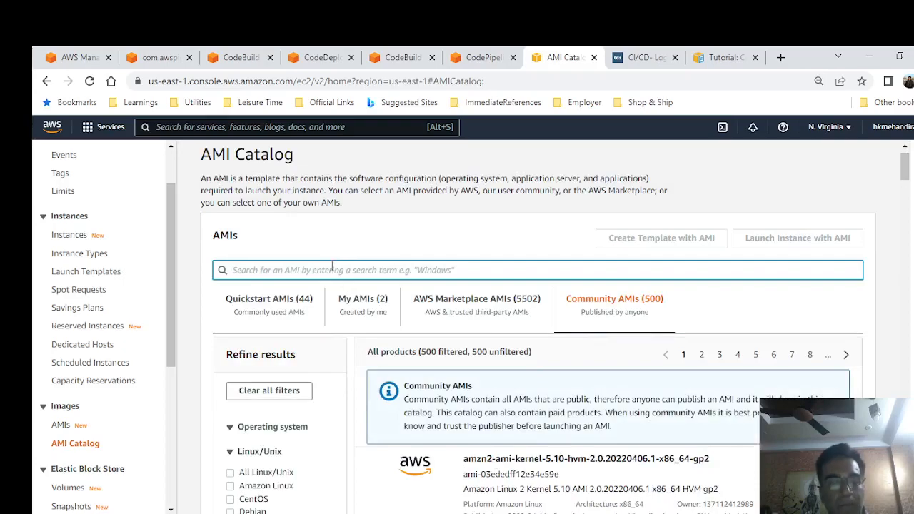
{"action": "type", "text": "Java "}
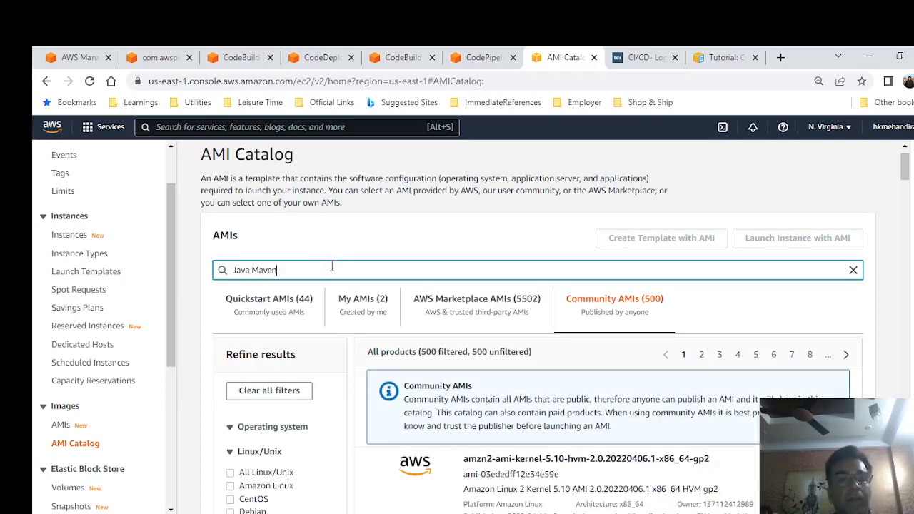
{"action": "type", "text": "Maven"}
{"action": "key", "text": "Return"}
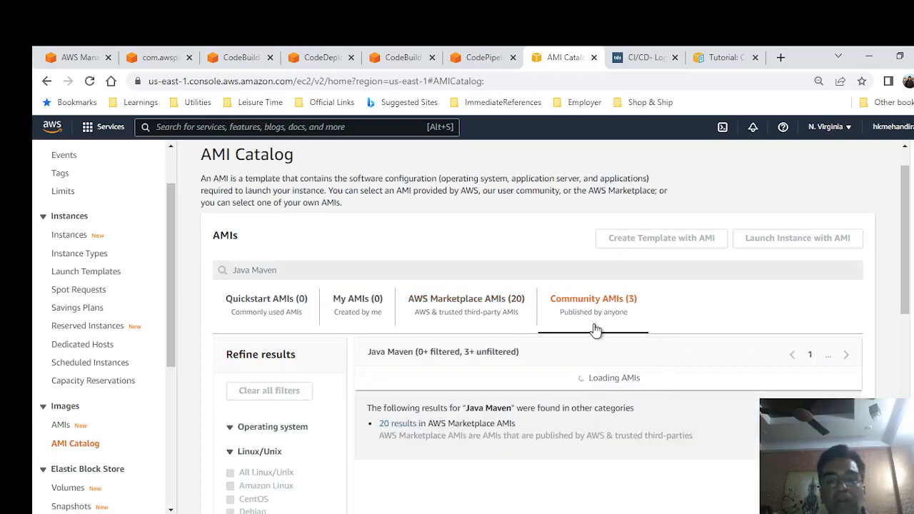
{"action": "scroll", "coordinate": [486, 440], "scroll_direction": "down", "scroll_amount": 1}
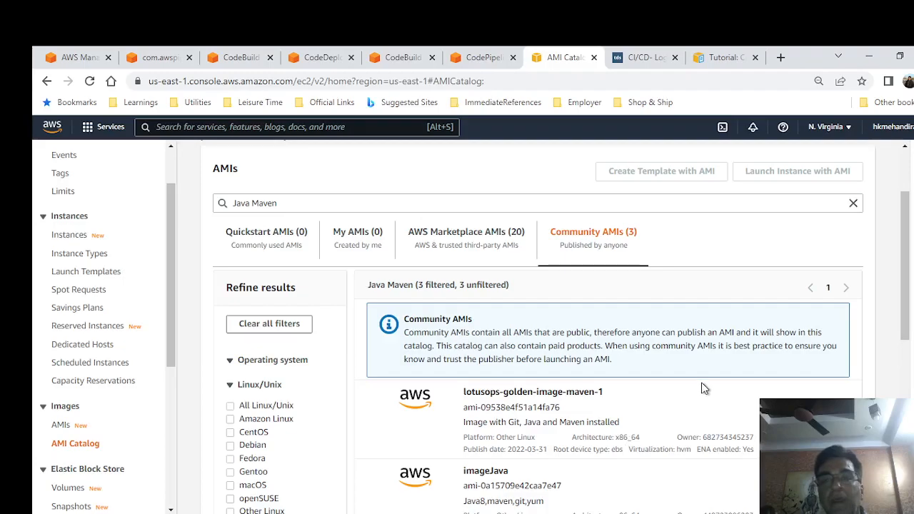
{"action": "scroll", "coordinate": [707, 385], "scroll_direction": "up", "scroll_amount": 2}
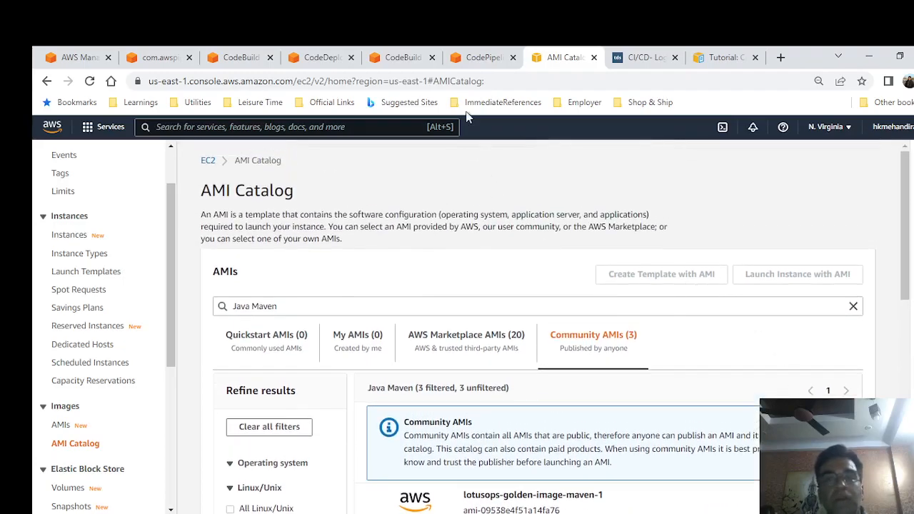
Inspect the IAM role assigned to the running DemoEC2ForCodeDeploy instance and the other roles available for it.
{"action": "left_click", "coordinate": [480, 57]}
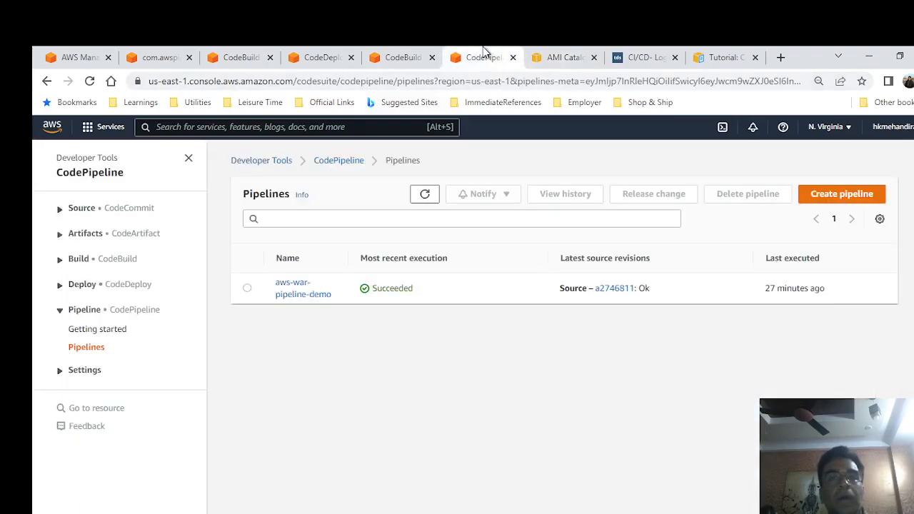
{"action": "left_click", "coordinate": [561, 57]}
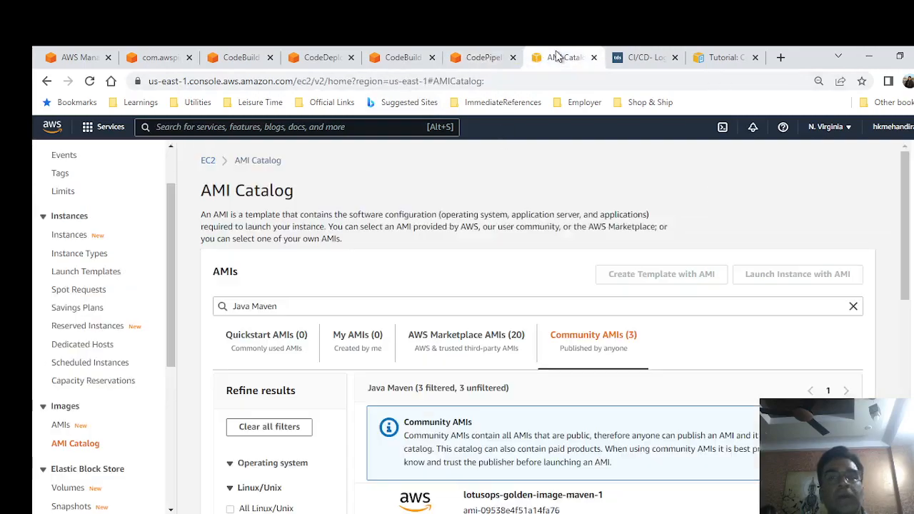
{"action": "scroll", "coordinate": [93, 159], "scroll_direction": "up", "scroll_amount": 2}
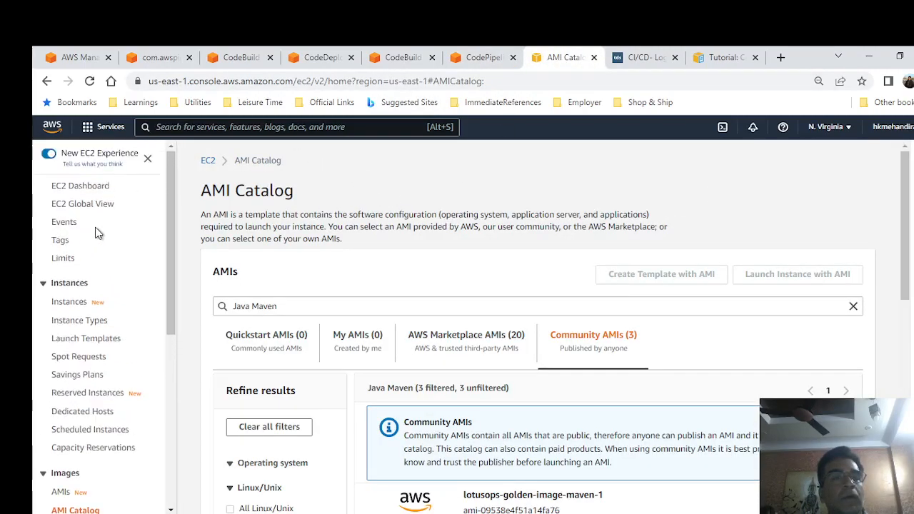
{"action": "left_click", "coordinate": [91, 187]}
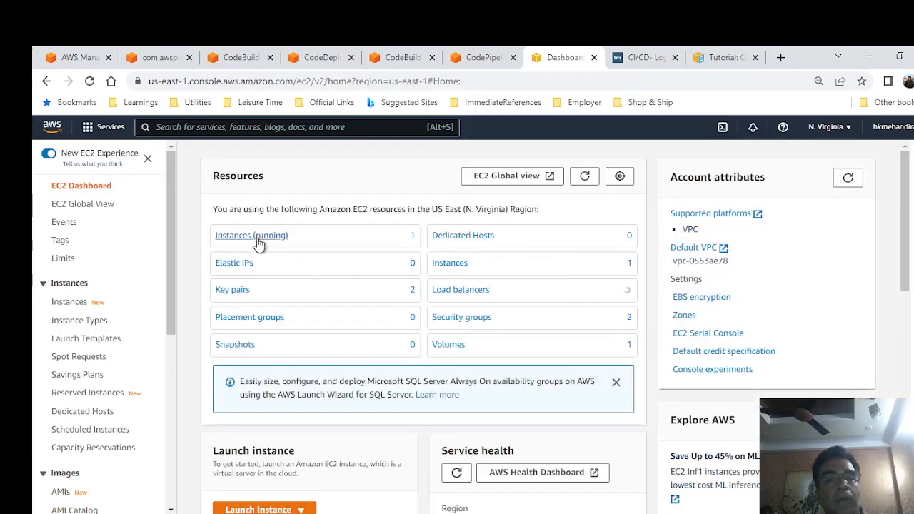
{"action": "left_click", "coordinate": [258, 241]}
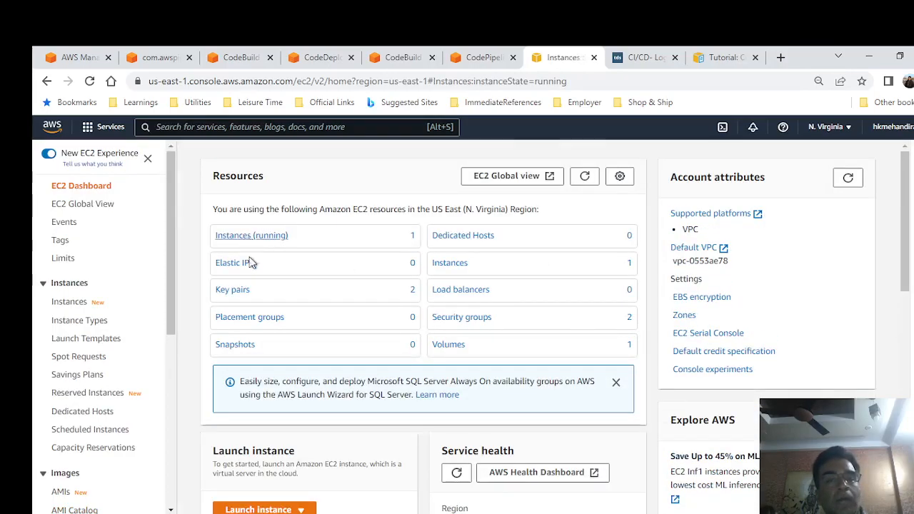
{"action": "left_click", "coordinate": [193, 241]}
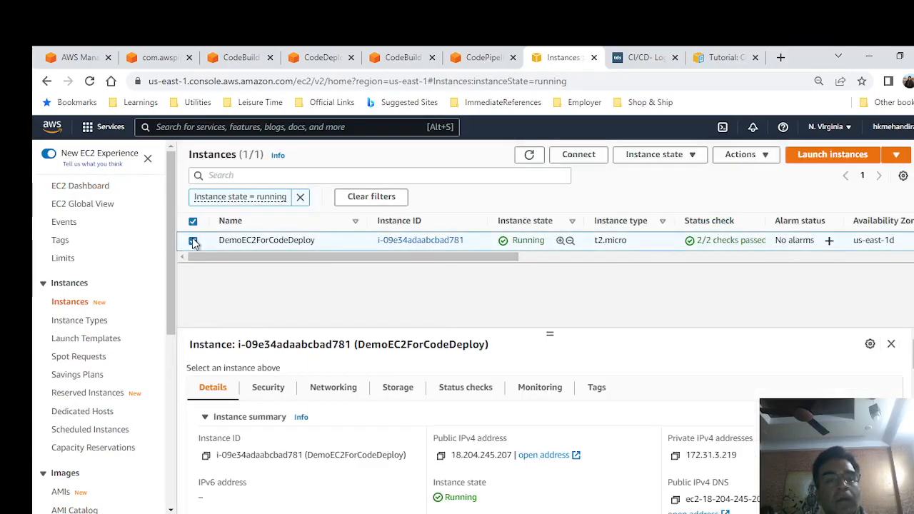
{"action": "left_click", "coordinate": [732, 161]}
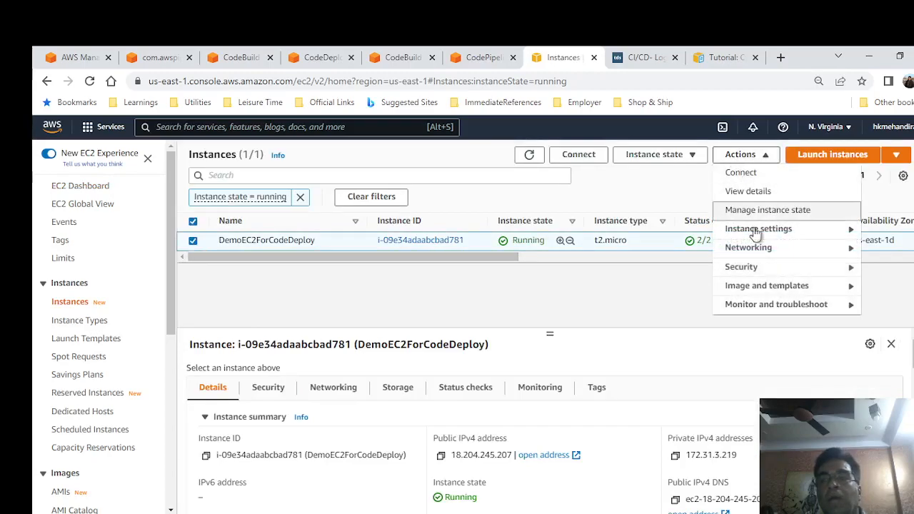
{"action": "mouse_move", "coordinate": [785, 308]}
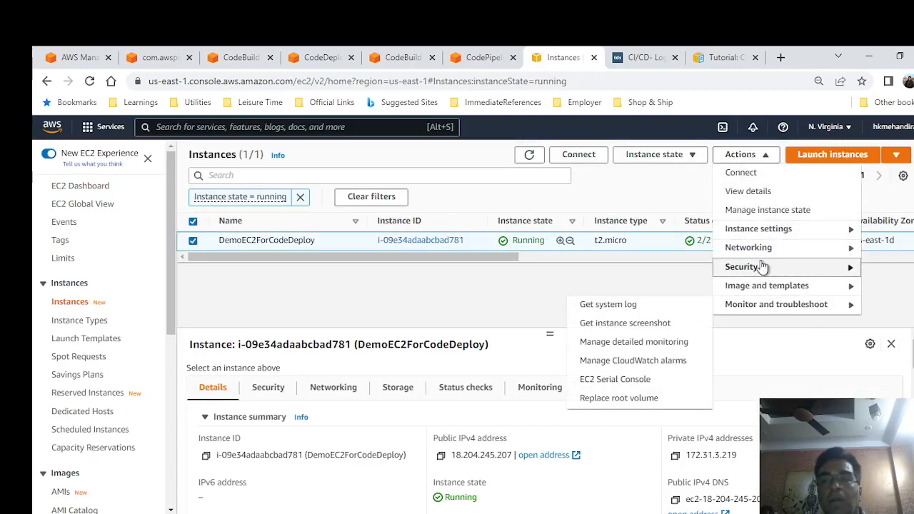
{"action": "mouse_move", "coordinate": [762, 250]}
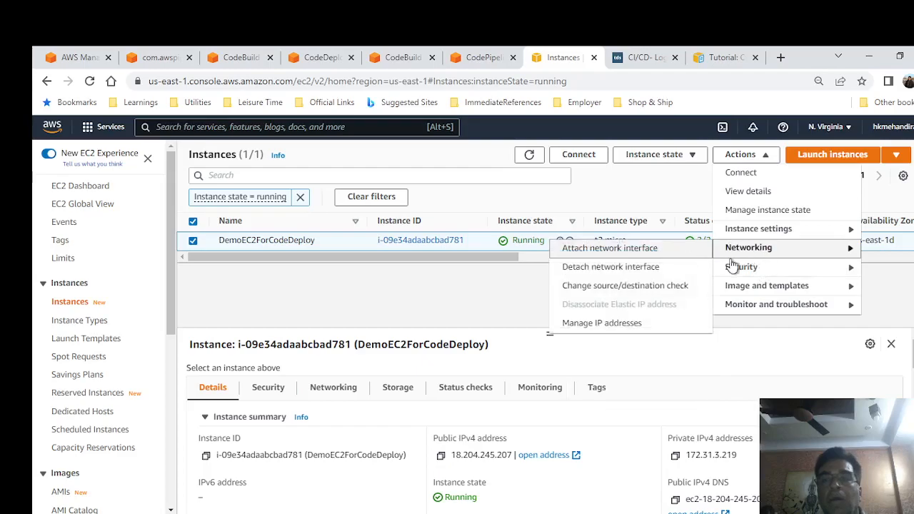
{"action": "mouse_move", "coordinate": [743, 270]}
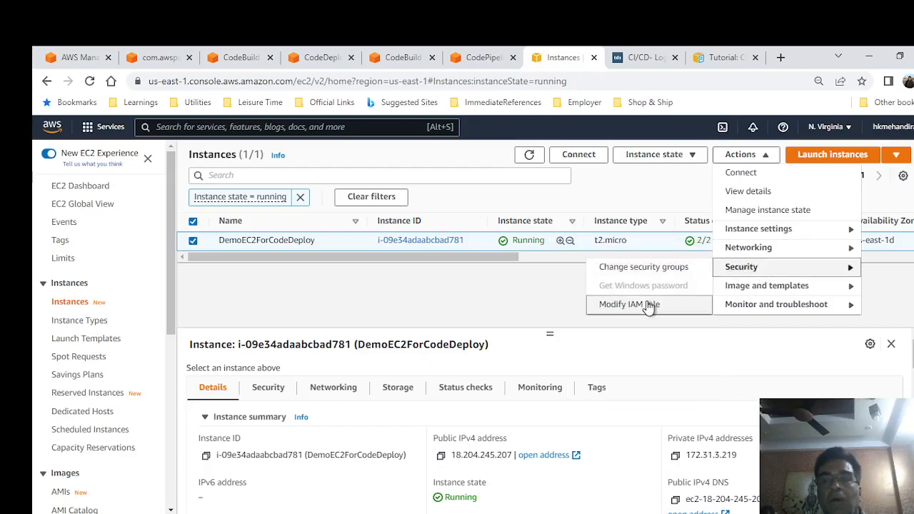
{"action": "left_click", "coordinate": [623, 304]}
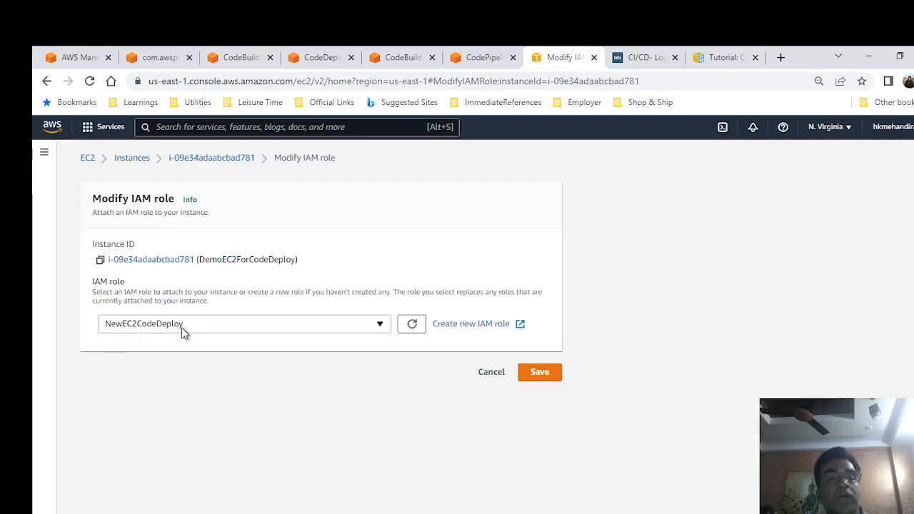
{"action": "left_click", "coordinate": [211, 327]}
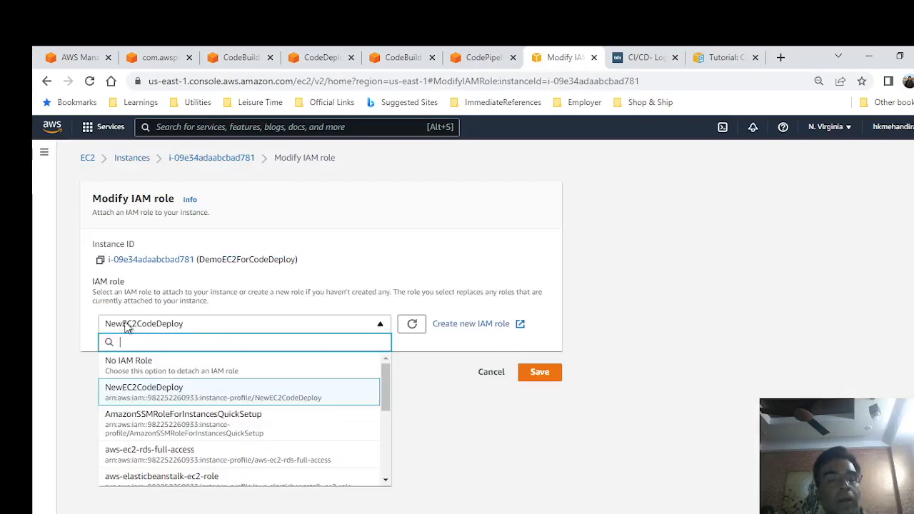
{"action": "left_click", "coordinate": [775, 291]}
Switch to Notepad++ and add the line "NewEC2CodeDeploy - Role - EC2 Instance" below the CodeDeploy role note.
{"action": "key", "text": "alt+Tab"}
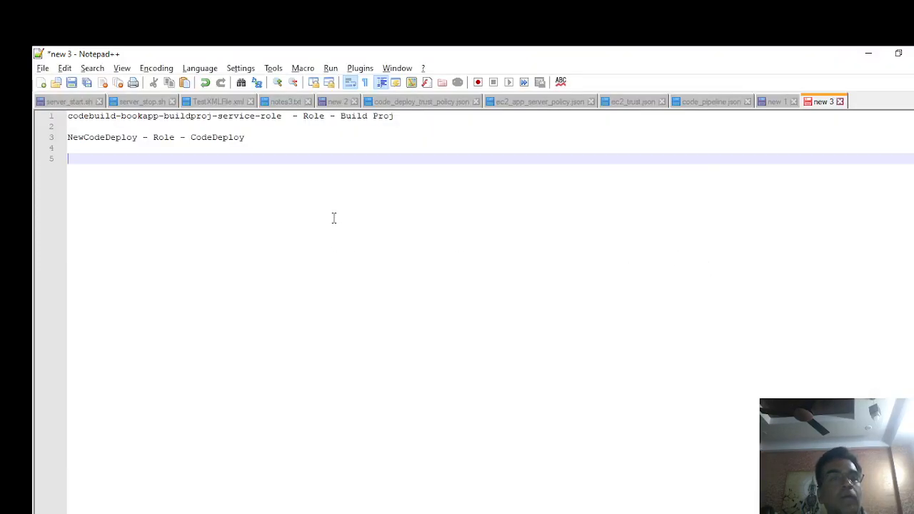
{"action": "type", "text": "NewEC"}
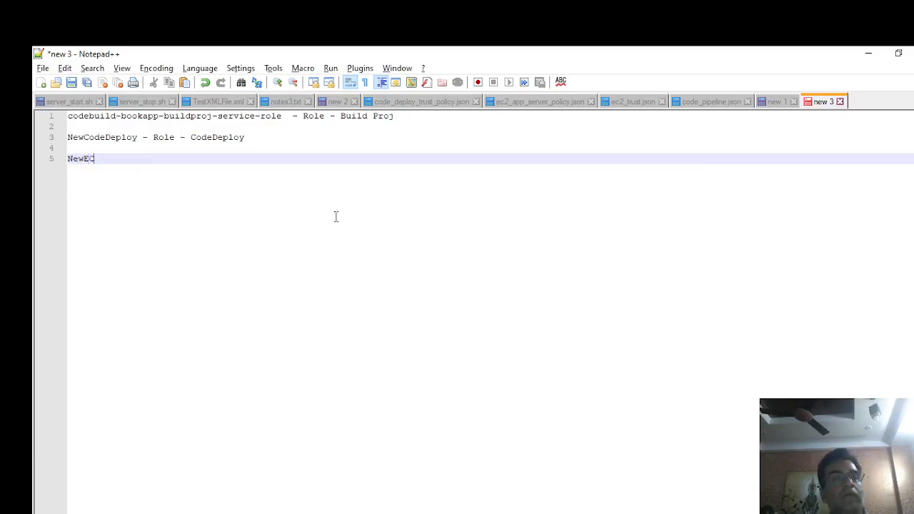
{"action": "type", "text": "2CodeDeploy - Role - EC2 Instance"}
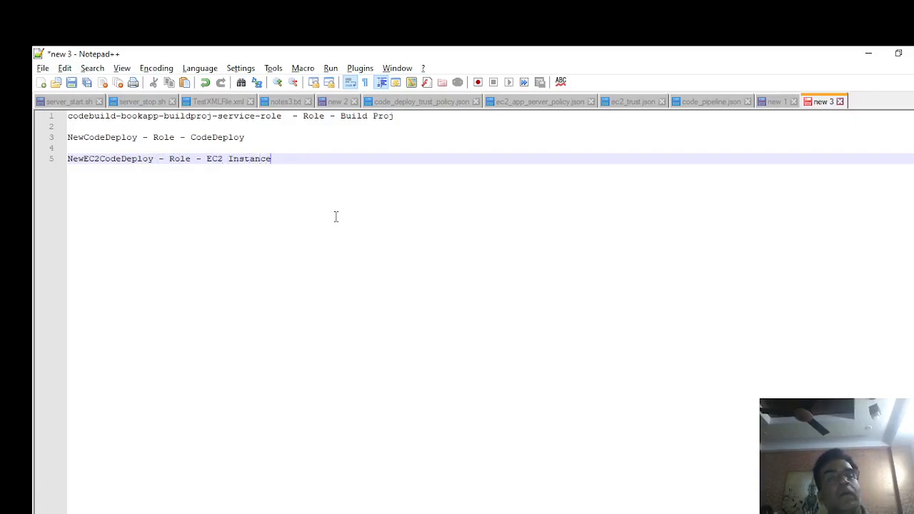
{"action": "key", "text": "Return"}
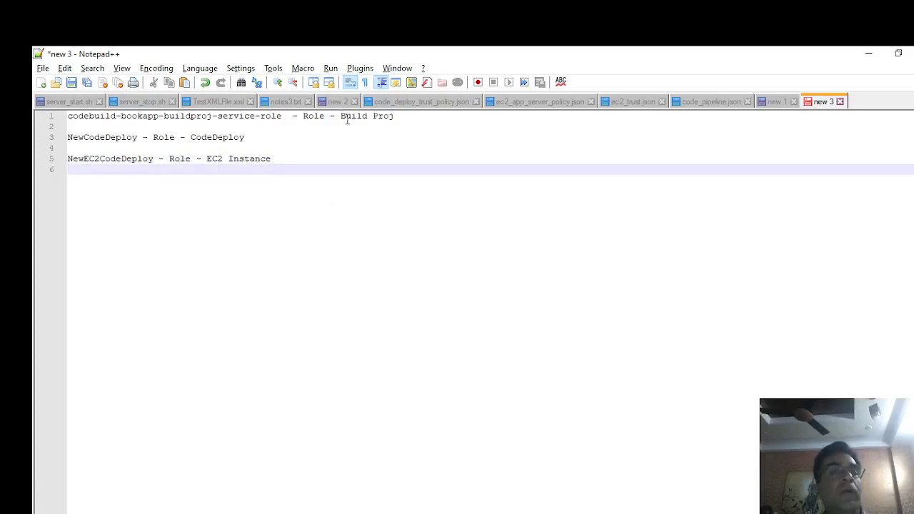
{"action": "left_click", "coordinate": [397, 119]}
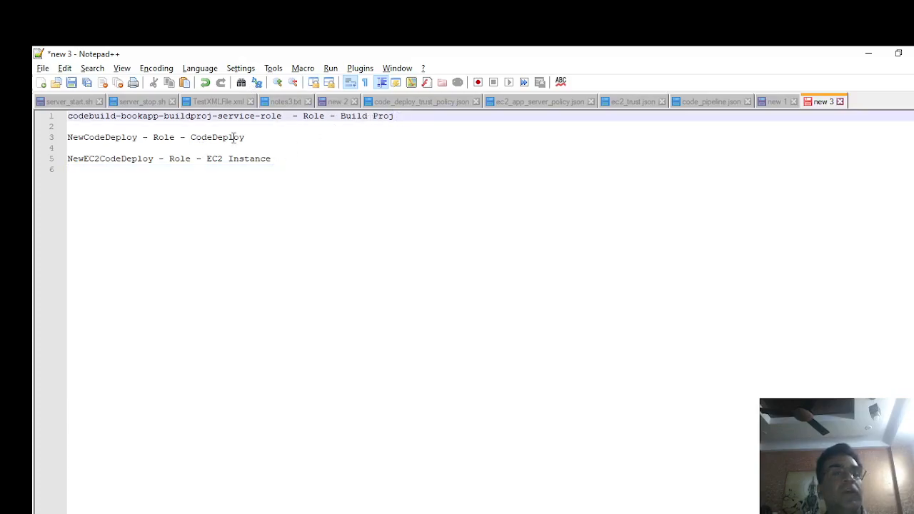
{"action": "double_click", "coordinate": [234, 137]}
{"action": "left_click", "coordinate": [305, 158]}
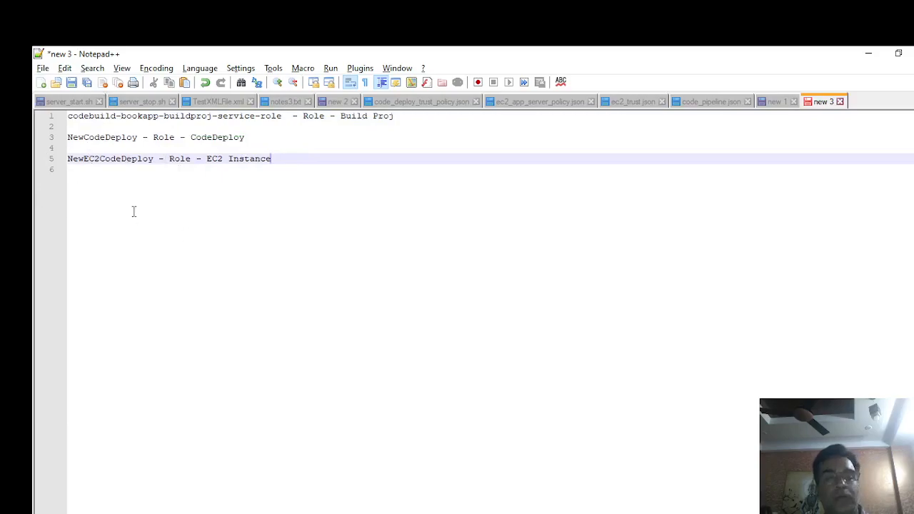
Review the EC2 setup script in notes3.txt, highlighting it from the #!/bin/bash line through the Tomcat startup command.
{"action": "key", "text": "alt+Tab"}
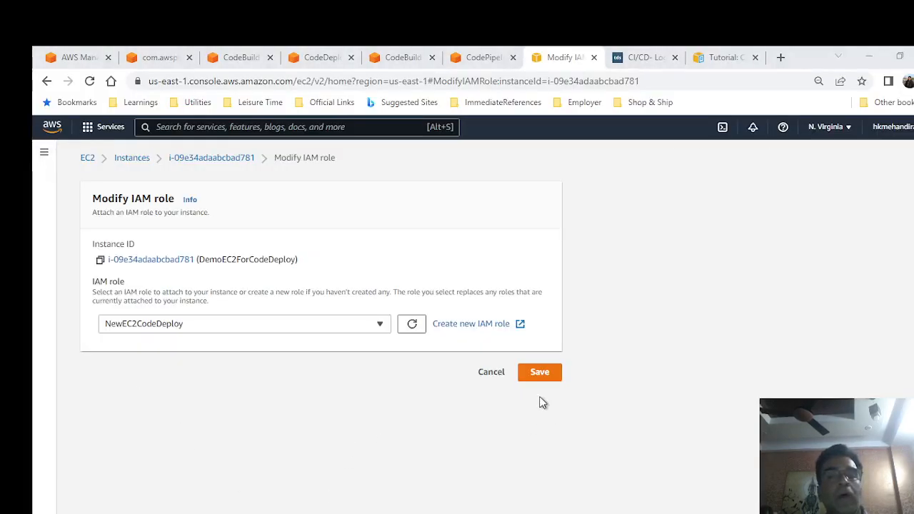
{"action": "key", "text": "alt+Tab"}
{"action": "key", "text": "alt+Tab"}
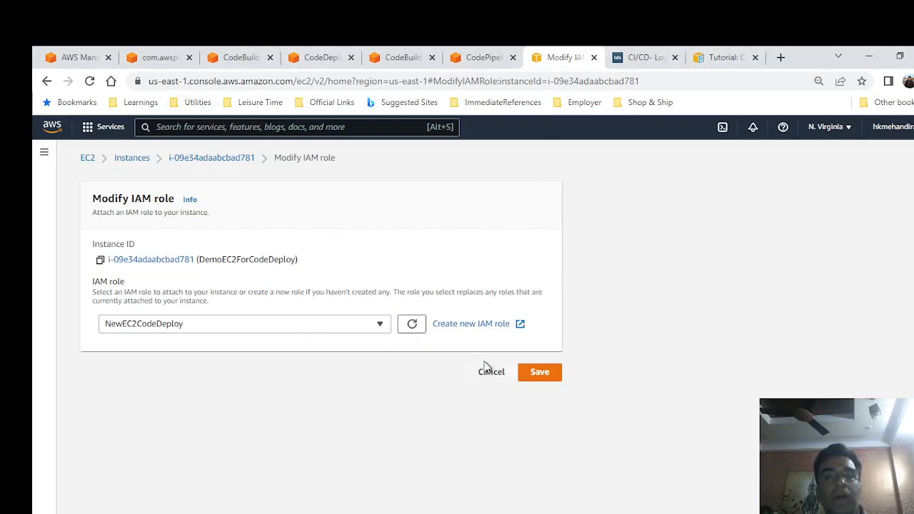
{"action": "key", "text": "alt+Tab"}
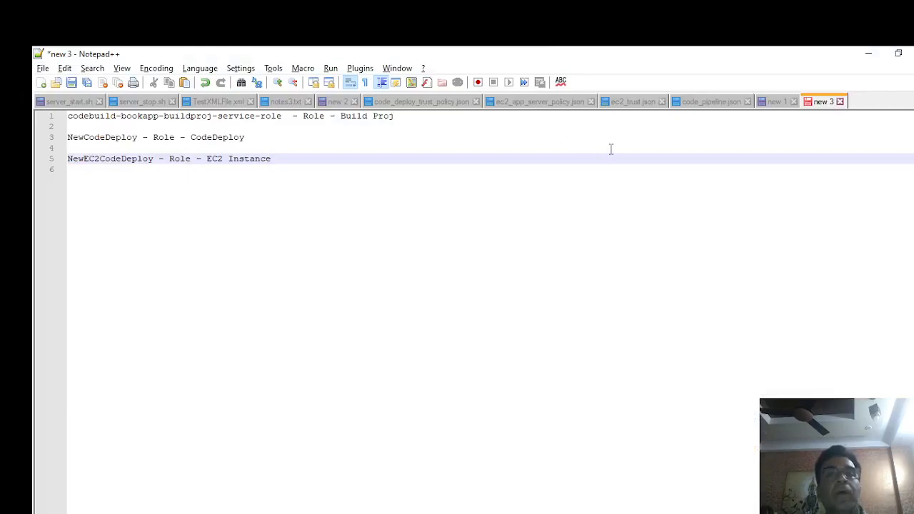
{"action": "left_click", "coordinate": [279, 102]}
{"action": "scroll", "coordinate": [331, 287], "scroll_direction": "down", "scroll_amount": 4}
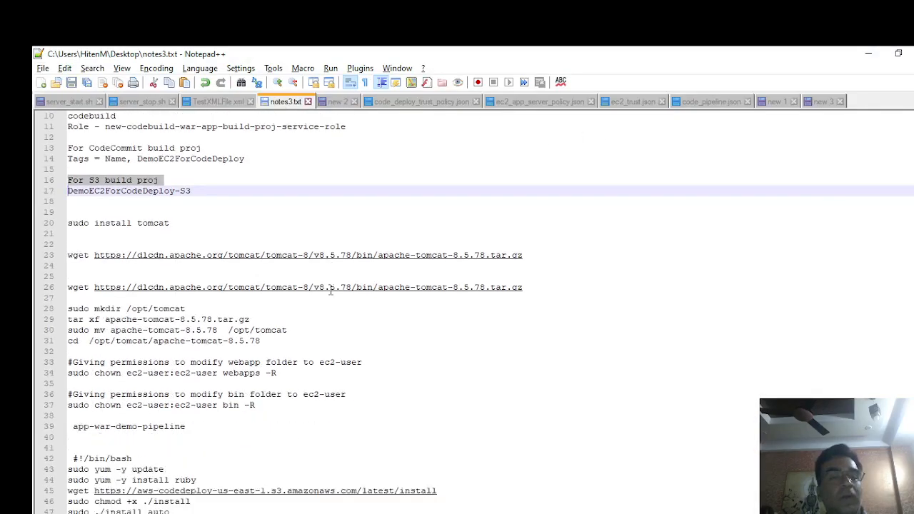
{"action": "scroll", "coordinate": [331, 287], "scroll_direction": "down", "scroll_amount": 5}
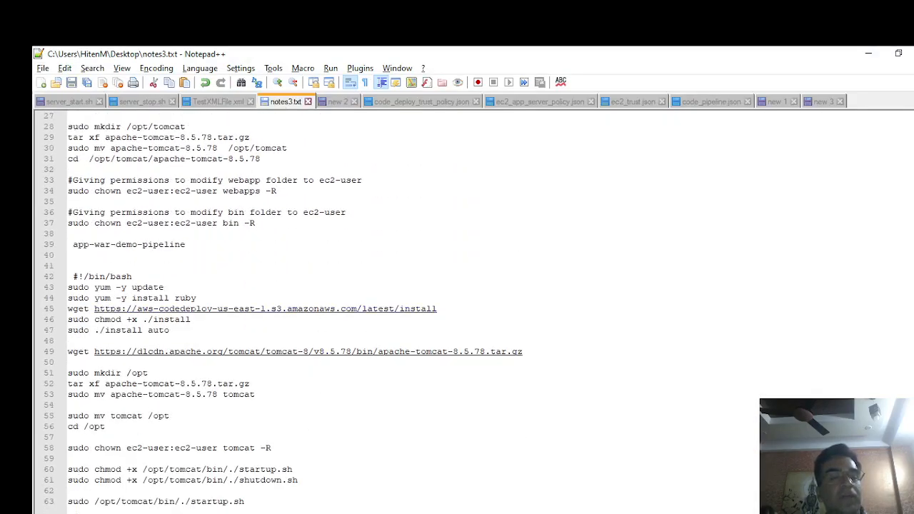
{"action": "left_click_drag", "start_coordinate": [274, 506], "coordinate": [61, 266]}
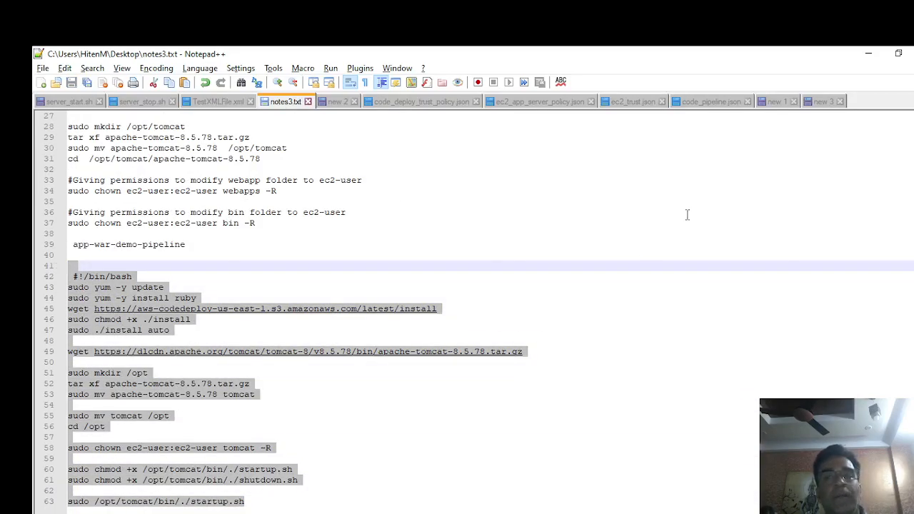
Switch back to the browser, cancel the IAM role modification, and return to the CodePipeline pipelines list.
{"action": "key", "text": "alt+Tab"}
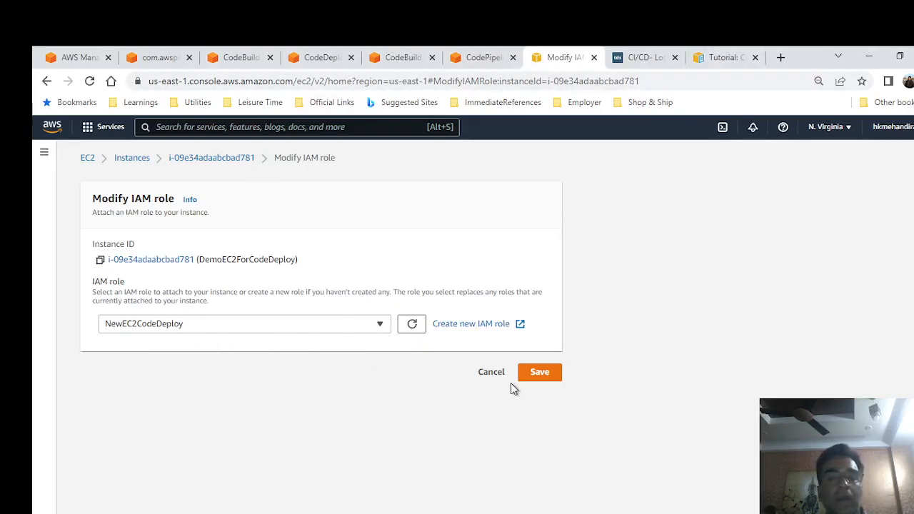
{"action": "left_click", "coordinate": [492, 374]}
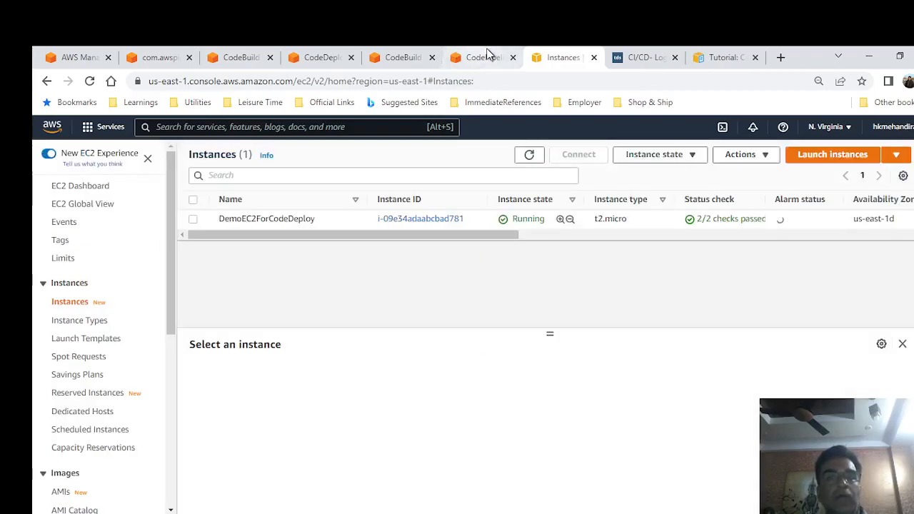
{"action": "left_click", "coordinate": [485, 57]}
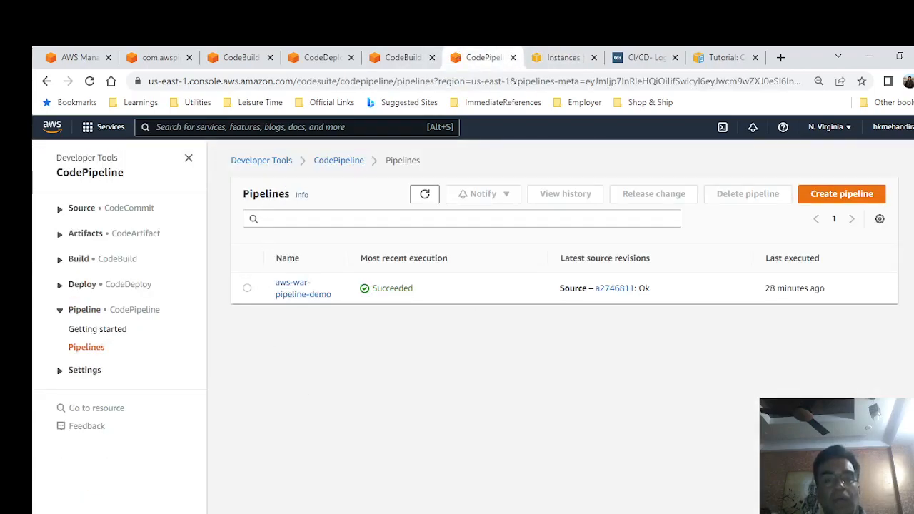
Switch to Notepad++ and review the build project, CodeDeploy and EC2 instance role notes in the new 3 file.
{"action": "key", "text": "alt+Tab"}
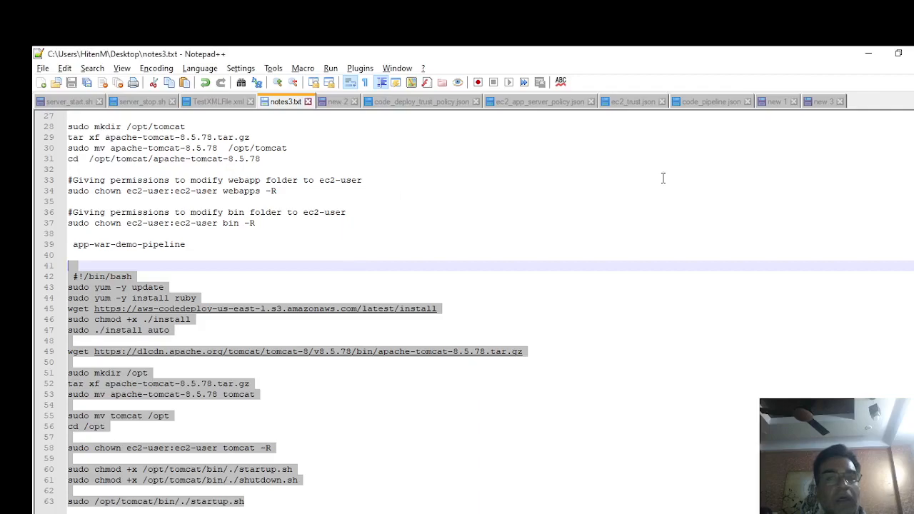
{"action": "left_click", "coordinate": [817, 101]}
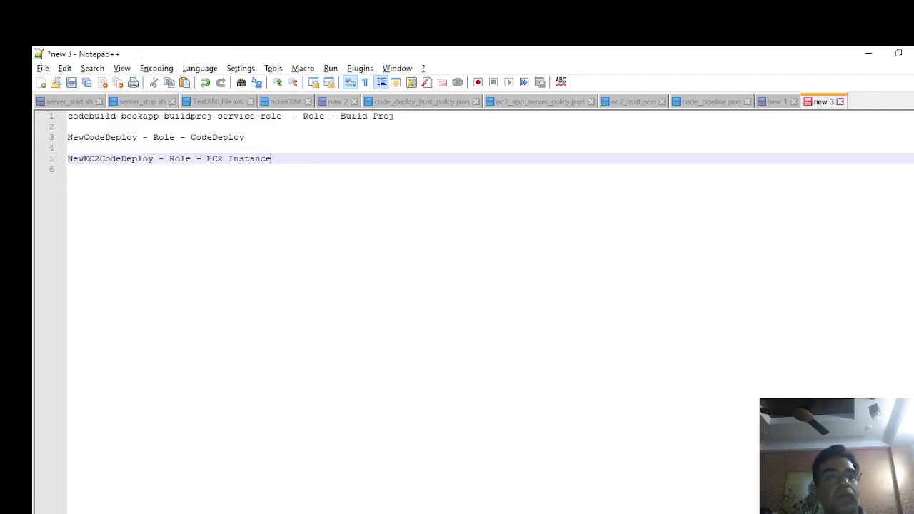
{"action": "left_click", "coordinate": [380, 117]}
{"action": "left_click", "coordinate": [201, 138]}
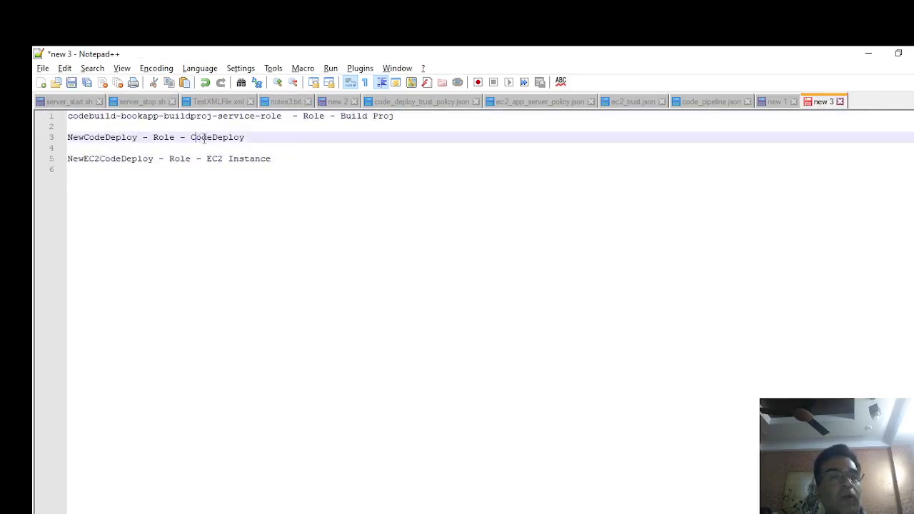
{"action": "left_click", "coordinate": [303, 159]}
Switch back to the browser and look over the S3 pipeline tutorial and the four-step CI/CD article before returning to the pipelines list.
{"action": "key", "text": "alt+Tab"}
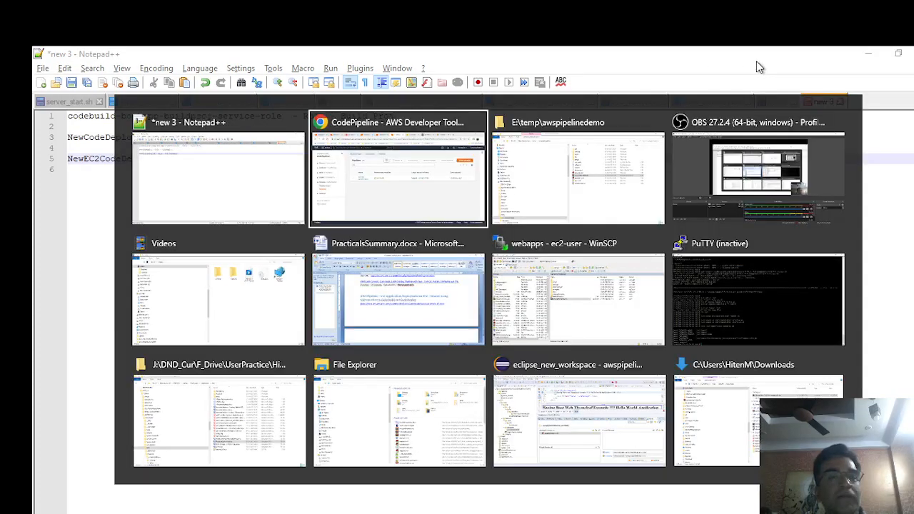
{"action": "left_click", "coordinate": [728, 57]}
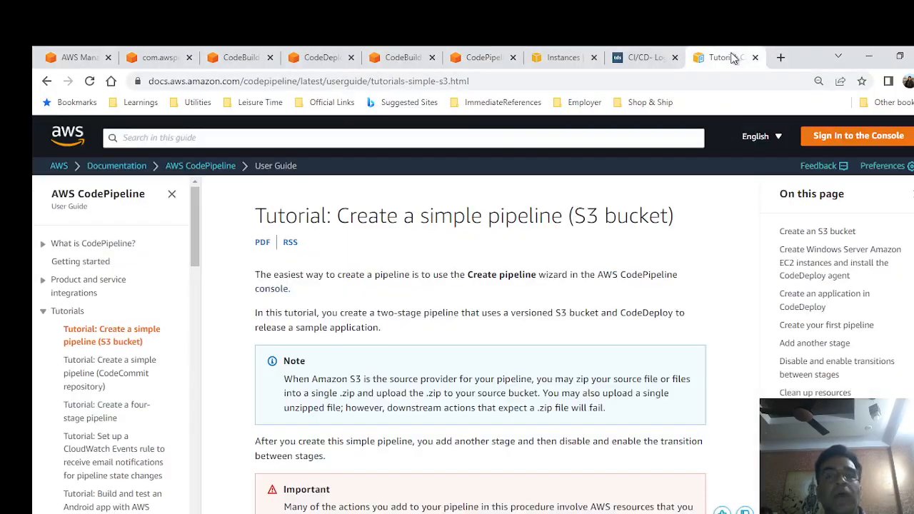
{"action": "left_click", "coordinate": [659, 57]}
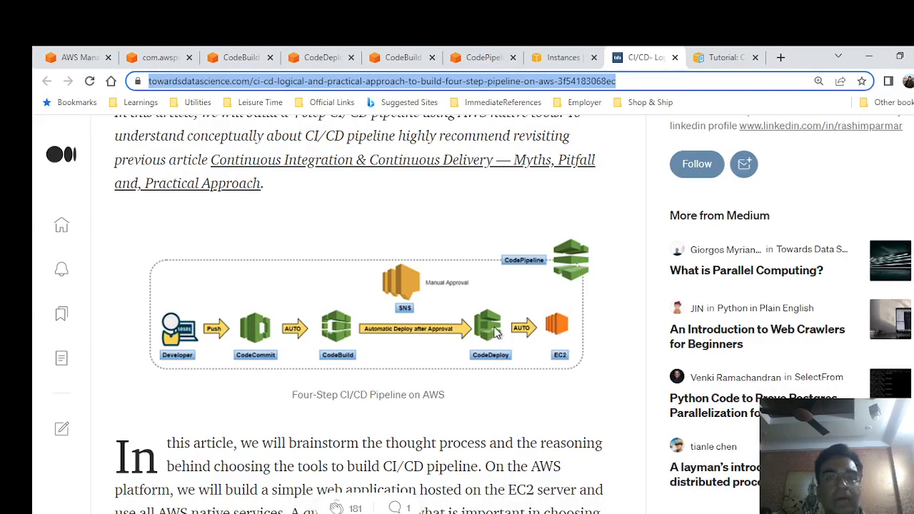
{"action": "left_click", "coordinate": [483, 57]}
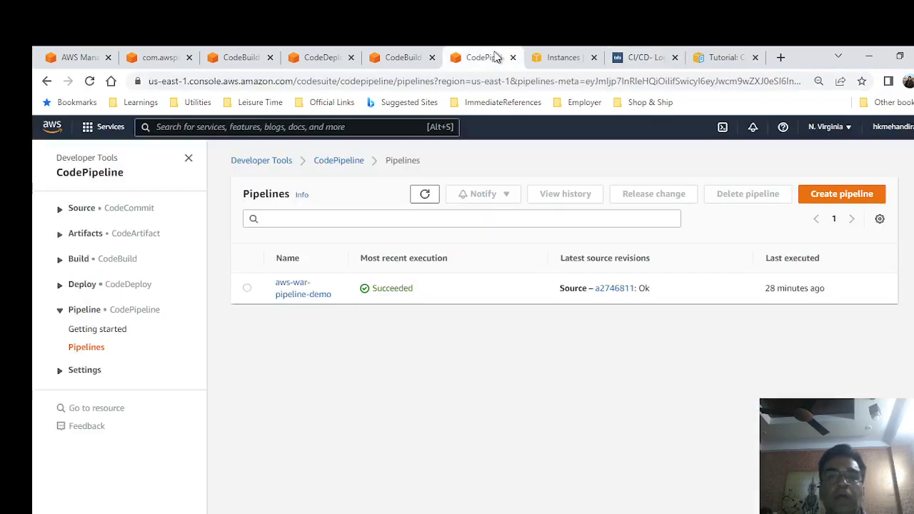
Start creating a new pipeline and name it aws-pipelinedemo-s3-demo.
{"action": "left_click", "coordinate": [844, 196]}
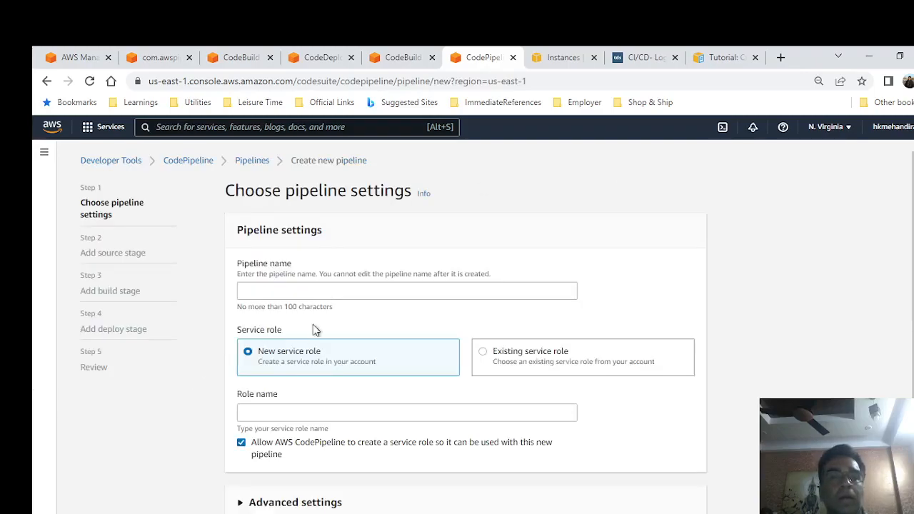
{"action": "left_click", "coordinate": [352, 289]}
{"action": "type", "text": "aw"}
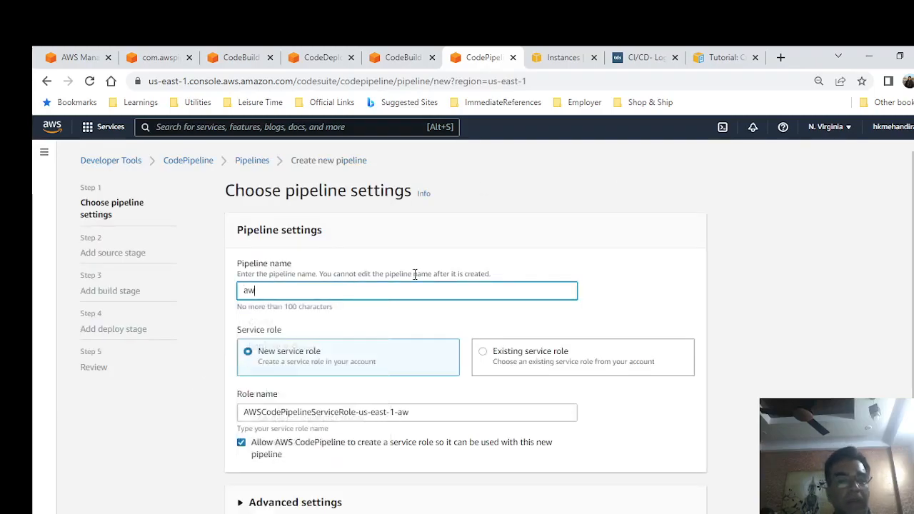
{"action": "type", "text": "s-pipelinedemo-s3-demo"}
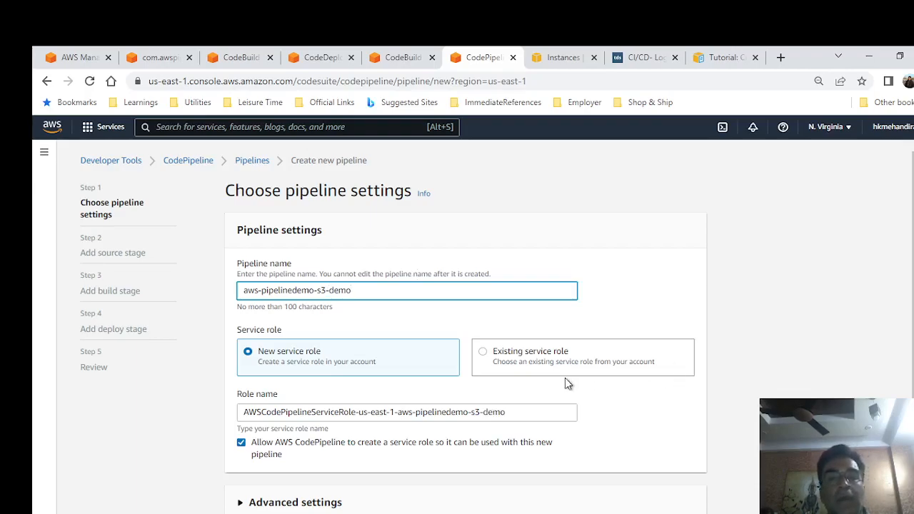
Set the pipeline to use the existing service role AWSCodePipelineServiceRole-us-east-1-aws-war-pipeline-demo.
{"action": "left_click", "coordinate": [482, 352]}
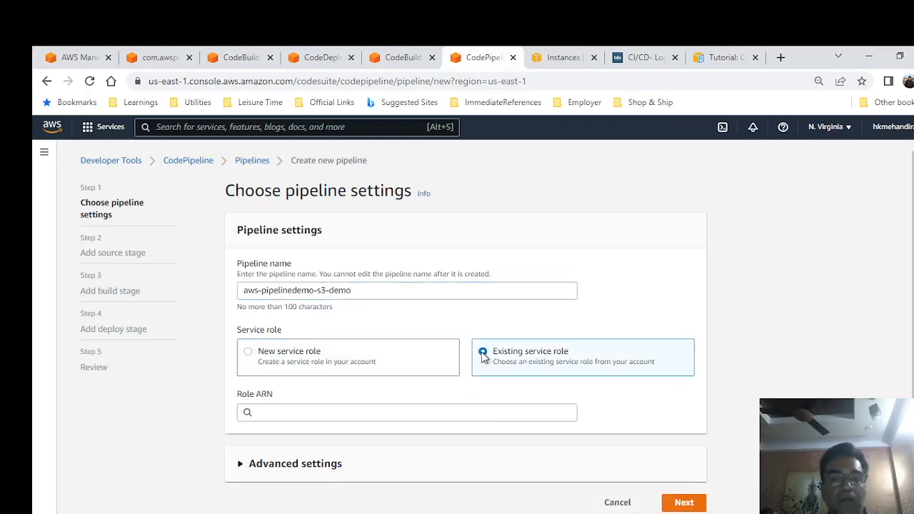
{"action": "left_click", "coordinate": [439, 413]}
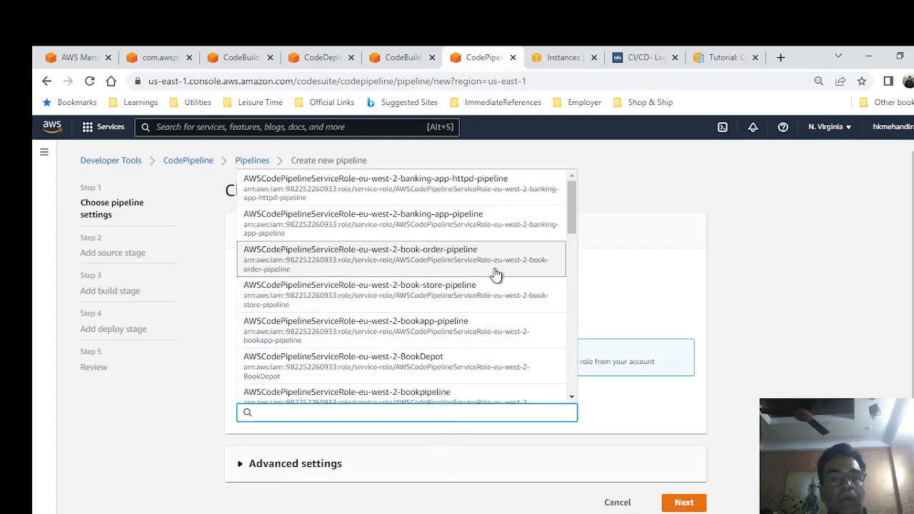
{"action": "scroll", "coordinate": [492, 278], "scroll_direction": "down", "scroll_amount": 2}
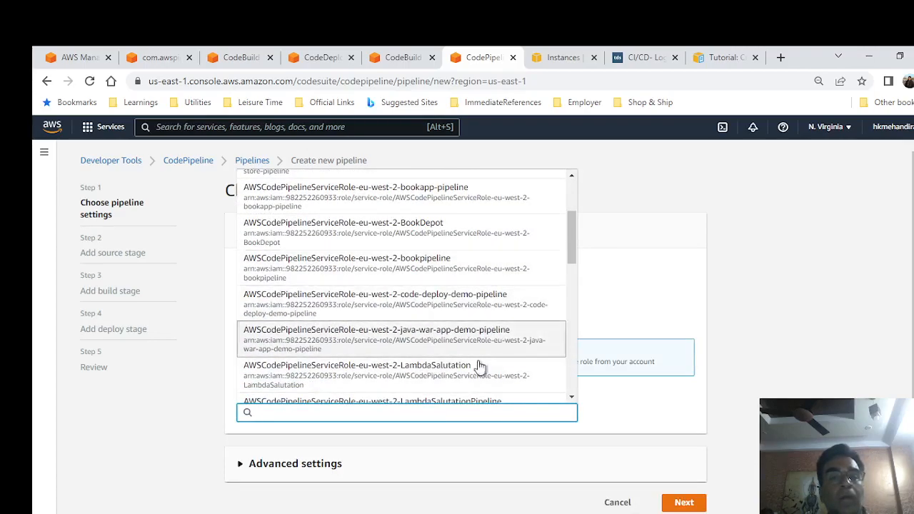
{"action": "scroll", "coordinate": [492, 334], "scroll_direction": "down", "scroll_amount": 1}
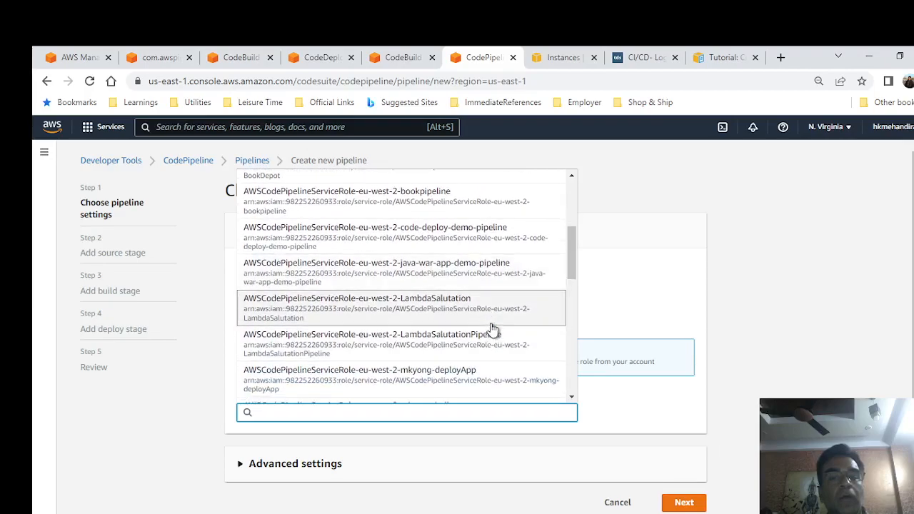
{"action": "scroll", "coordinate": [490, 286], "scroll_direction": "down", "scroll_amount": 2}
{"action": "scroll", "coordinate": [488, 259], "scroll_direction": "down", "scroll_amount": 3}
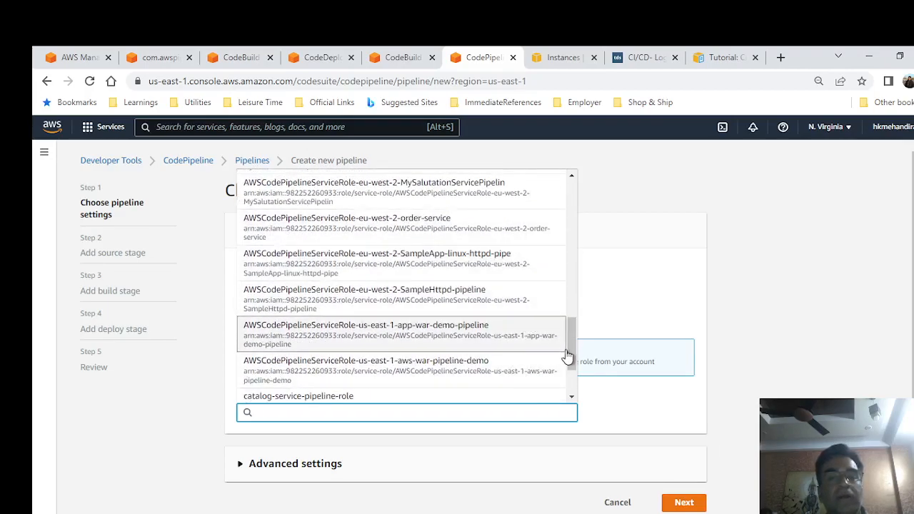
{"action": "scroll", "coordinate": [532, 331], "scroll_direction": "down", "scroll_amount": 2}
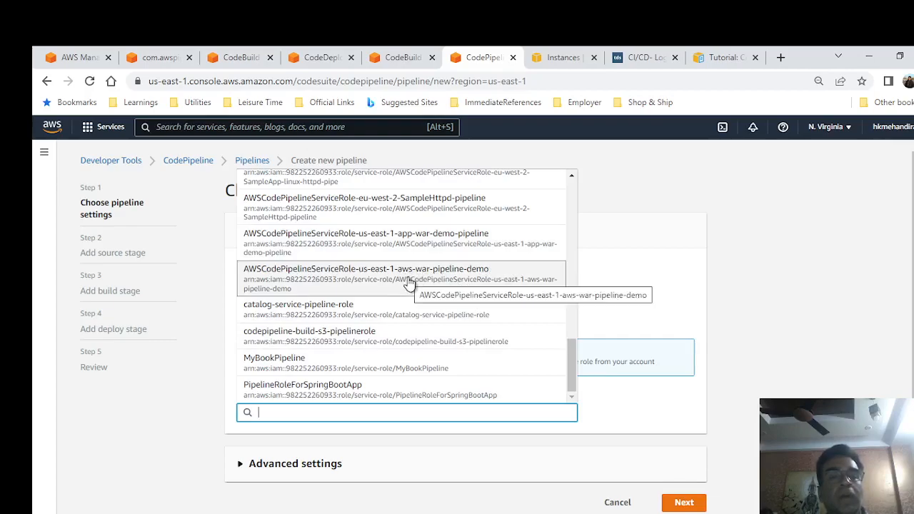
{"action": "left_click", "coordinate": [447, 269]}
Copy the selected role's ARN into the Notepad++ role notes and append "- Role - Pipeline" to it.
{"action": "left_click", "coordinate": [316, 413]}
{"action": "key", "text": "ctrl+a"}
{"action": "key", "text": "ctrl+c"}
{"action": "key", "text": "alt+Tab"}
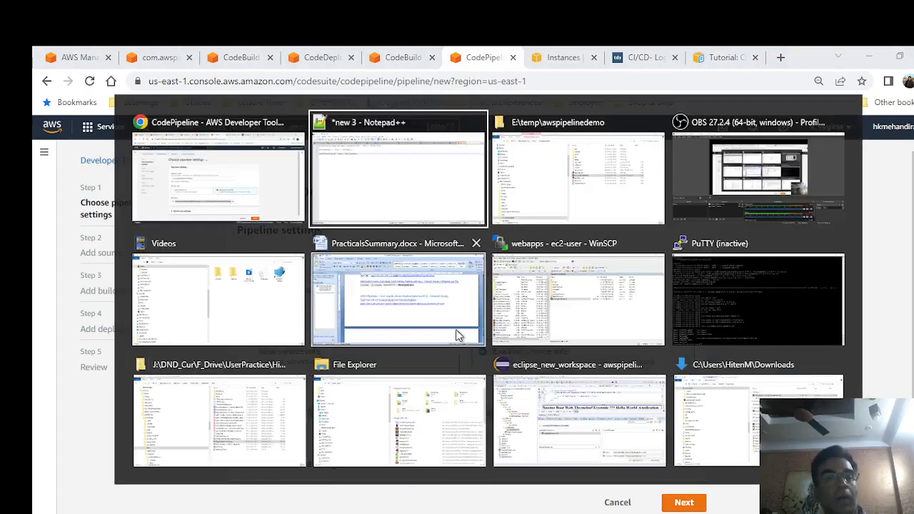
{"action": "key", "text": "Return"}
{"action": "key", "text": "ctrl+v"}
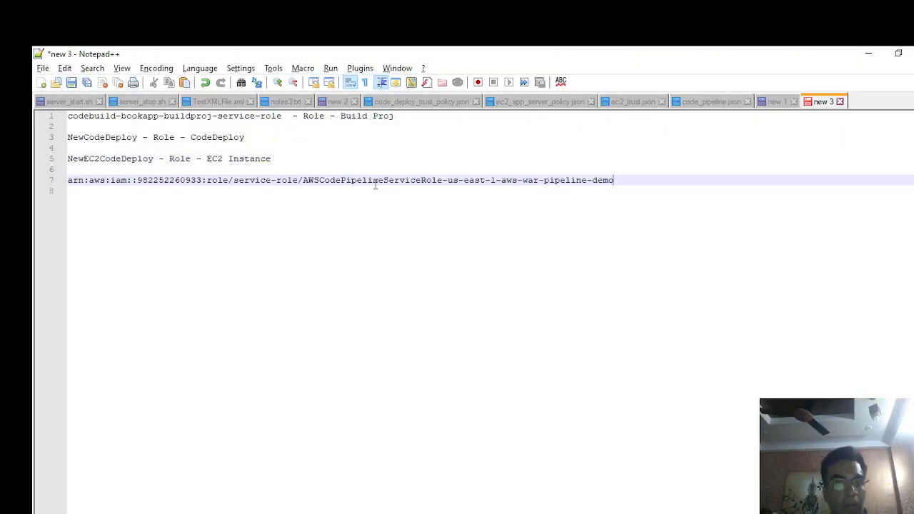
{"action": "type", "text": "- Role - "}
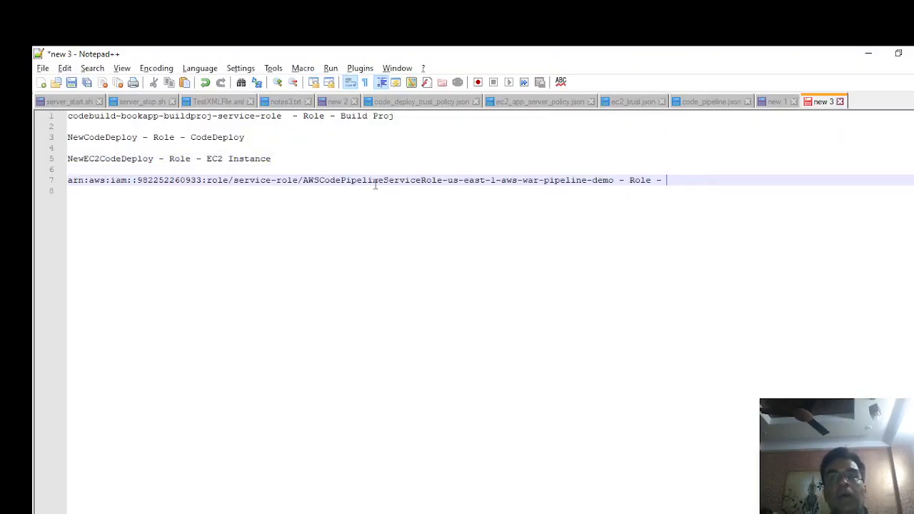
{"action": "type", "text": "Pipeline"}
{"action": "key", "text": "Return"}
Return to the browser, expand the advanced settings, keep the default artifact location and AWS managed key, and proceed to the source stage.
{"action": "key", "text": "alt+Tab"}
{"action": "key", "text": "ctrl+a"}
{"action": "scroll", "coordinate": [520, 318], "scroll_direction": "down", "scroll_amount": 1}
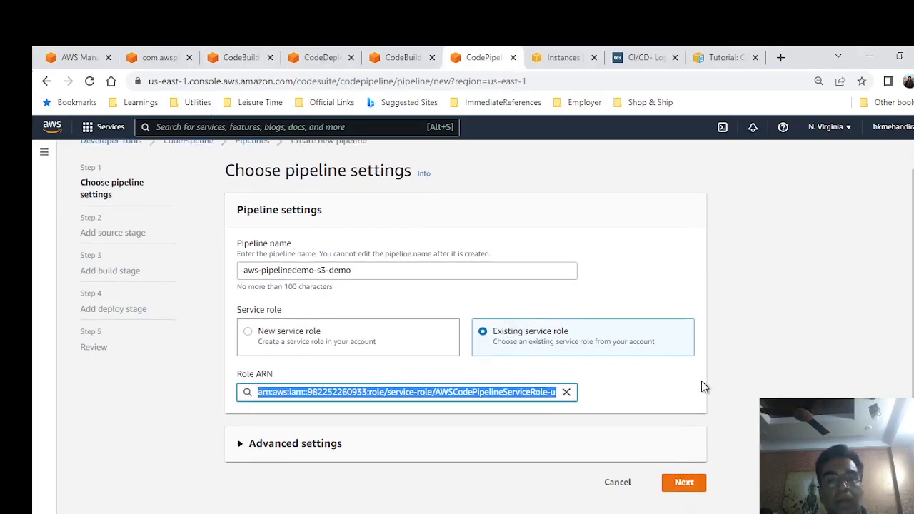
{"action": "left_click", "coordinate": [325, 445]}
{"action": "scroll", "coordinate": [537, 357], "scroll_direction": "down", "scroll_amount": 3}
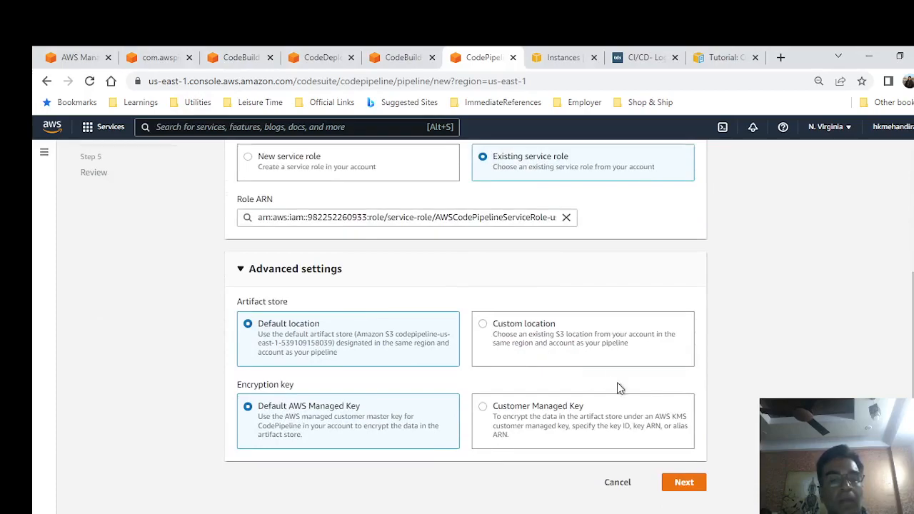
{"action": "left_click", "coordinate": [684, 484]}
Set the source provider to Amazon S3 with the bucket com.awspipelinedemo-war-hh.
{"action": "left_click", "coordinate": [330, 286]}
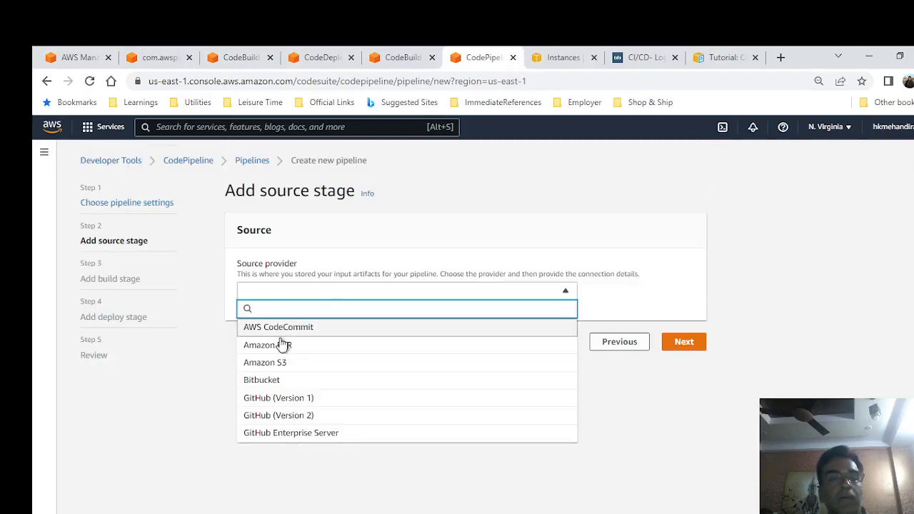
{"action": "left_click", "coordinate": [279, 364]}
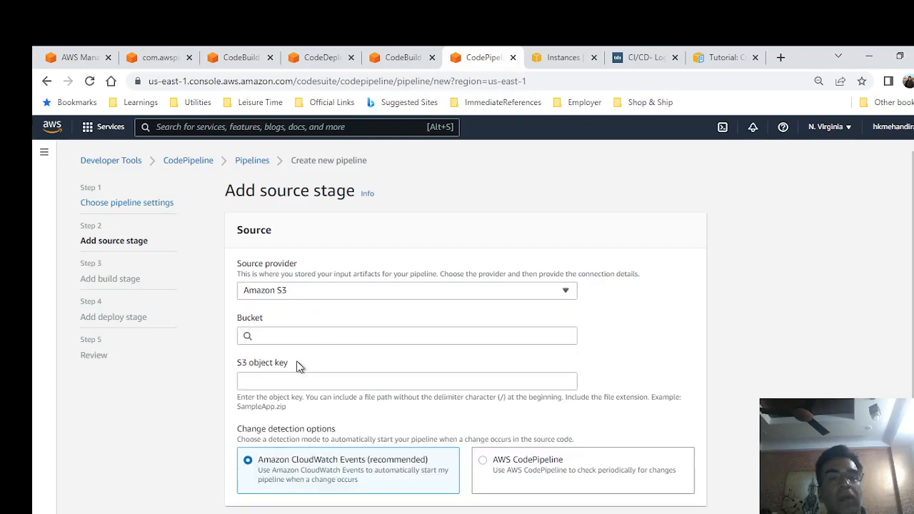
{"action": "left_click", "coordinate": [296, 335]}
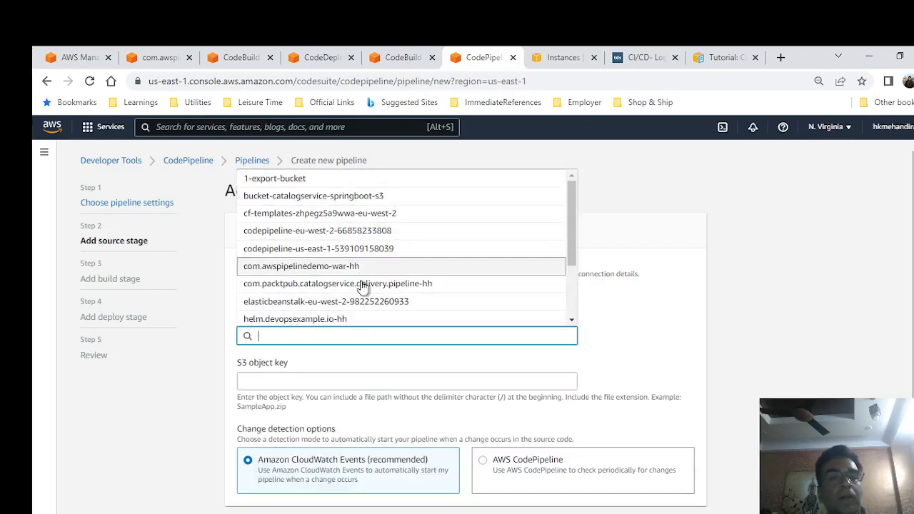
{"action": "left_click", "coordinate": [324, 268]}
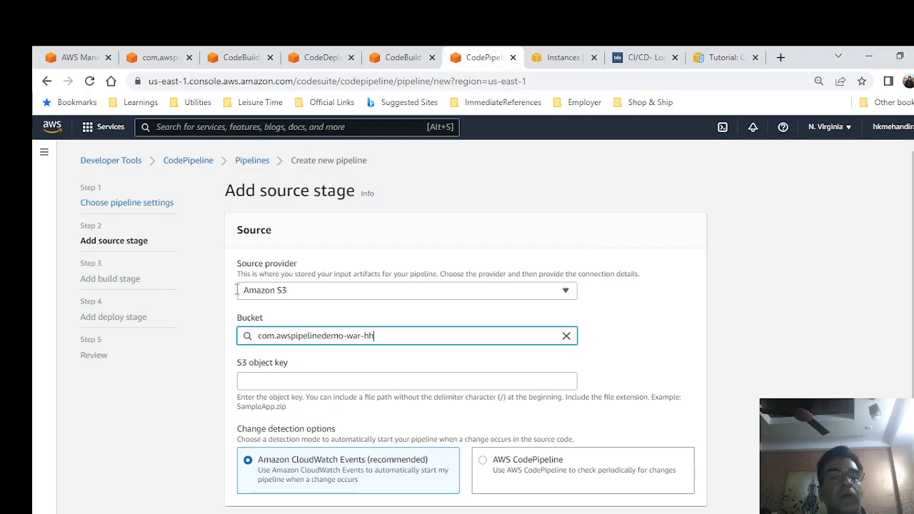
Copy the zip file's name from the S3 bucket, enter awspipelinedemo.zip as the S3 object key, and proceed to the build stage.
{"action": "left_click", "coordinate": [151, 60]}
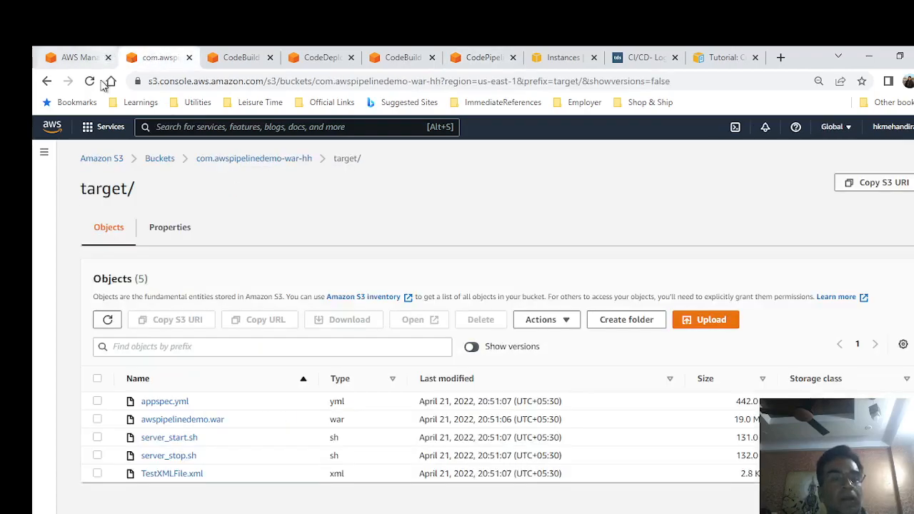
{"action": "left_click", "coordinate": [260, 161]}
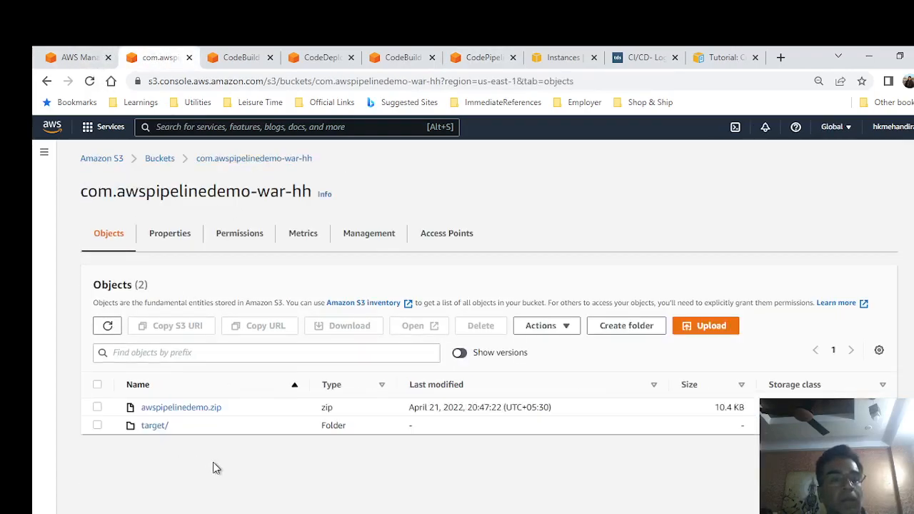
{"action": "left_click_drag", "start_coordinate": [229, 408], "coordinate": [140, 409]}
{"action": "key", "text": "ctrl+c"}
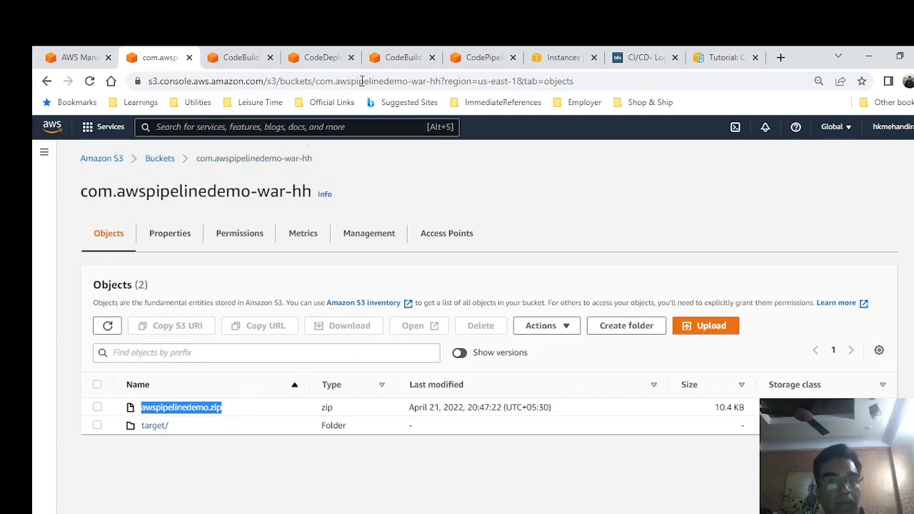
{"action": "left_click", "coordinate": [477, 58]}
{"action": "left_click", "coordinate": [347, 384]}
{"action": "key", "text": "ctrl+v"}
{"action": "scroll", "coordinate": [607, 318], "scroll_direction": "down", "scroll_amount": 1}
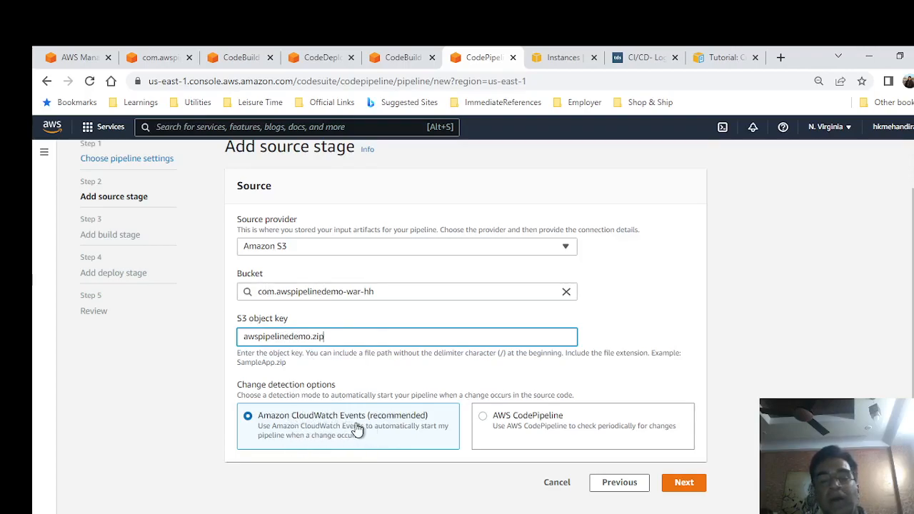
{"action": "left_click", "coordinate": [689, 485]}
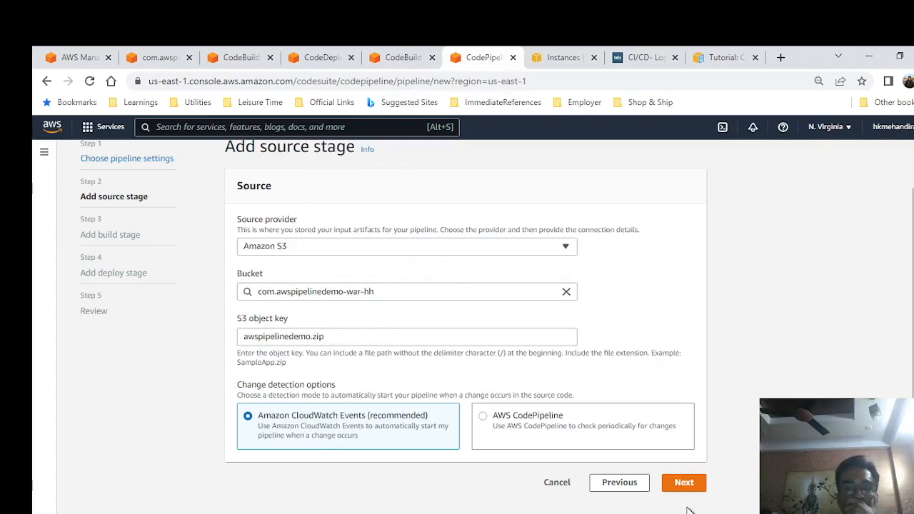
{"action": "left_click", "coordinate": [684, 483]}
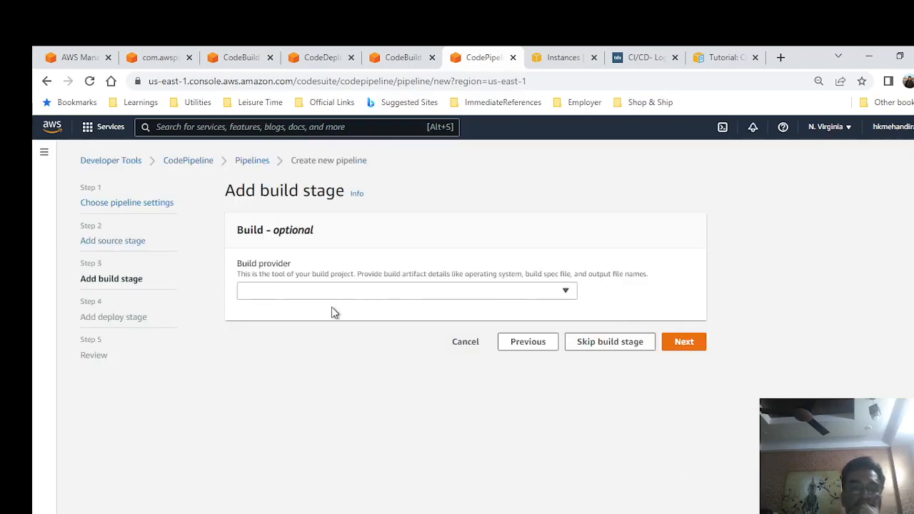
Set the build provider to AWS CodeBuild and select the aws-pipelinedemo-s3 project.
{"action": "left_click", "coordinate": [349, 291]}
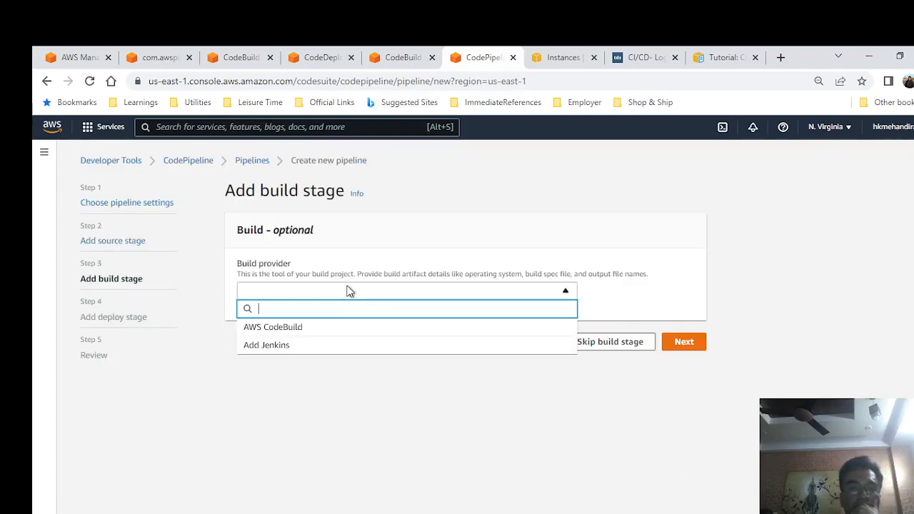
{"action": "left_click", "coordinate": [301, 328]}
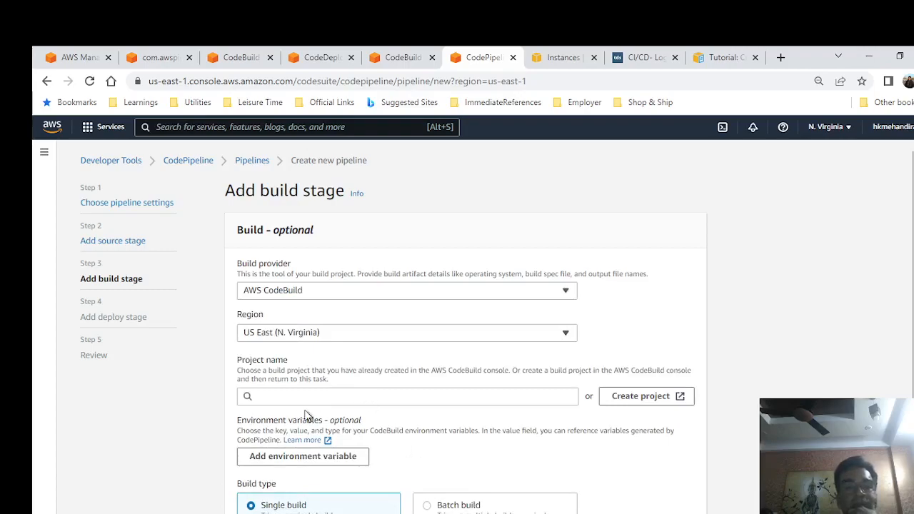
{"action": "left_click", "coordinate": [334, 396]}
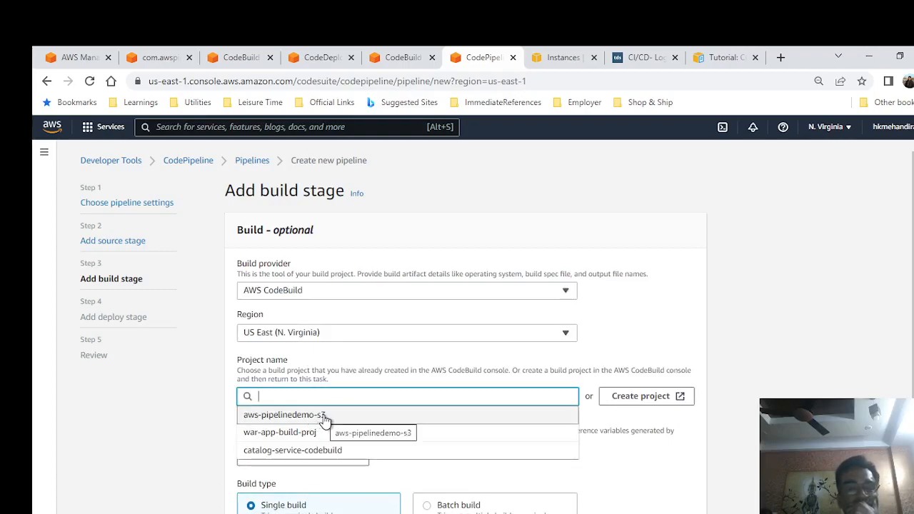
{"action": "left_click", "coordinate": [323, 417]}
{"action": "scroll", "coordinate": [509, 420], "scroll_direction": "down", "scroll_amount": 1}
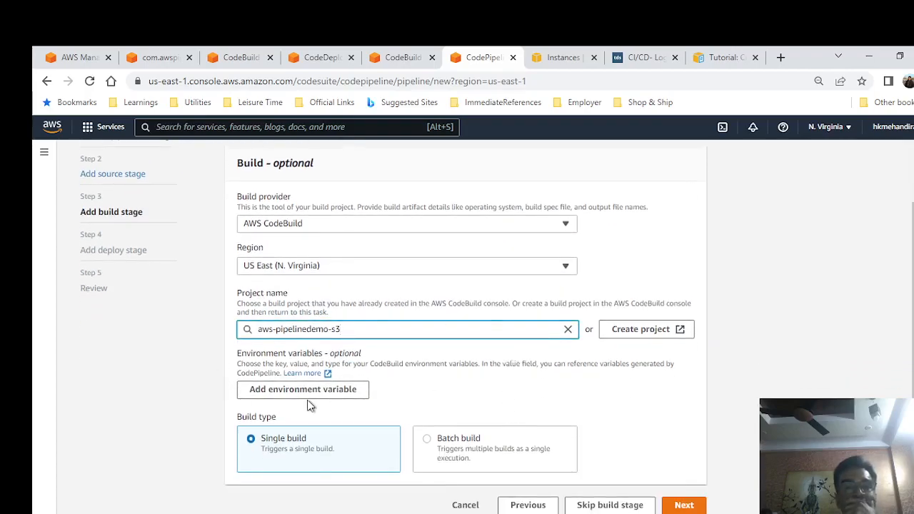
Proceed to the deploy stage and set AWS CodeDeploy with application aws-pipelinedemo-s3-codedeploy and deployment group aws-pipeline-s3-code-deplgroup.
{"action": "left_click", "coordinate": [686, 505]}
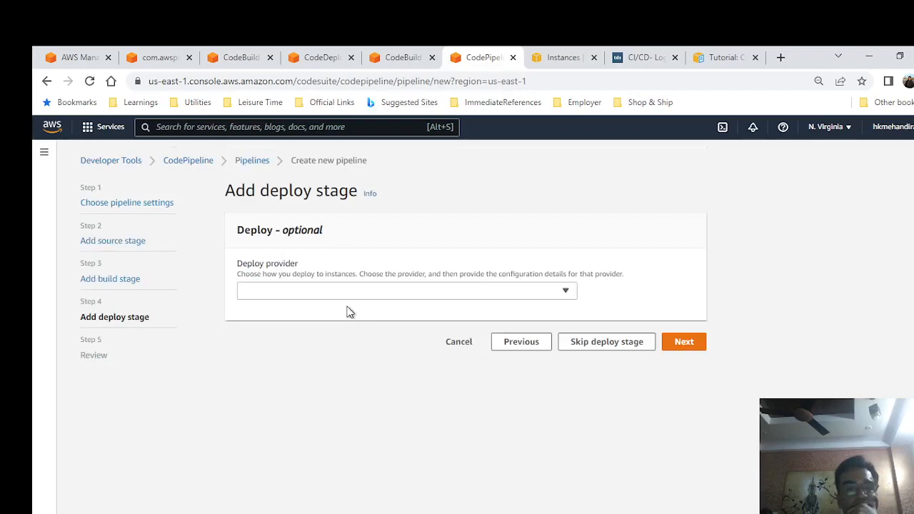
{"action": "left_click", "coordinate": [343, 290]}
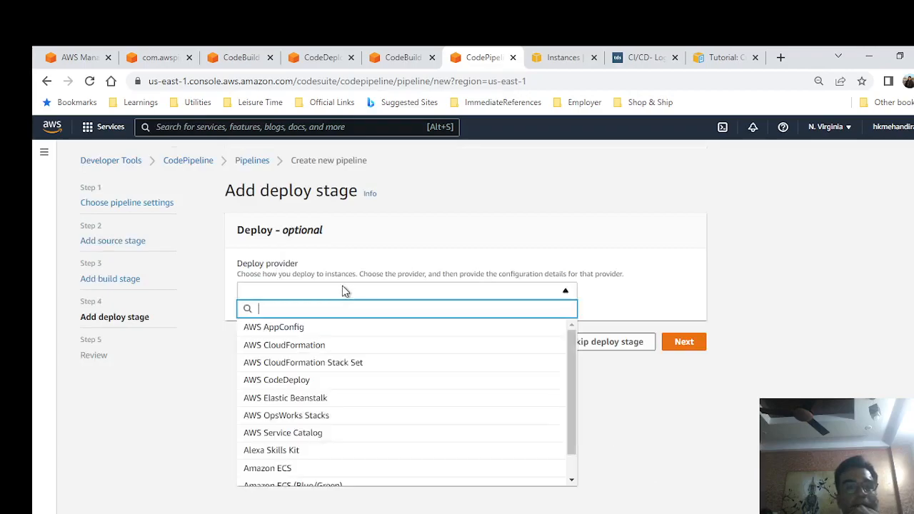
{"action": "left_click", "coordinate": [310, 381]}
{"action": "left_click", "coordinate": [357, 395]}
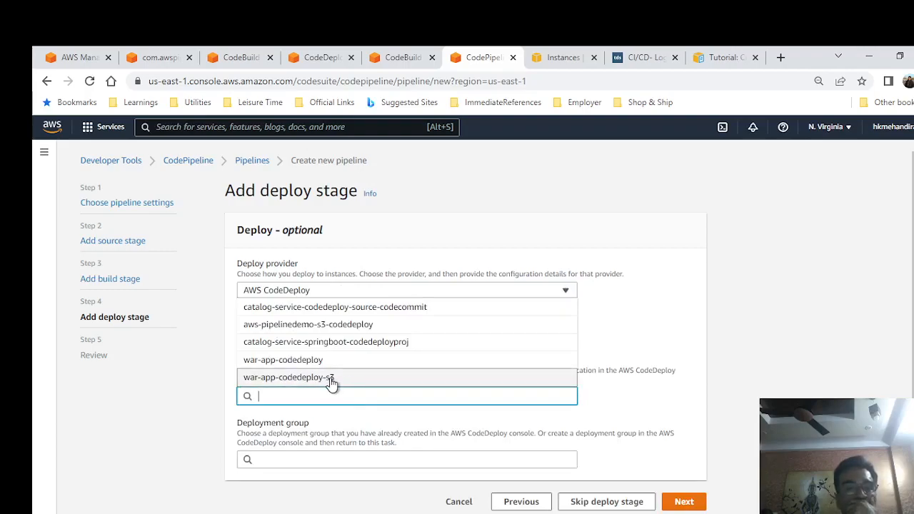
{"action": "left_click", "coordinate": [286, 328]}
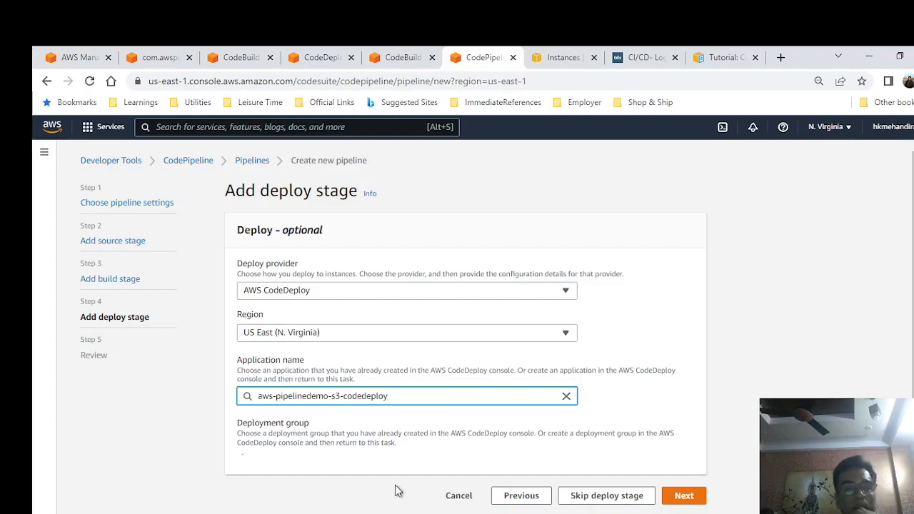
{"action": "left_click", "coordinate": [380, 459]}
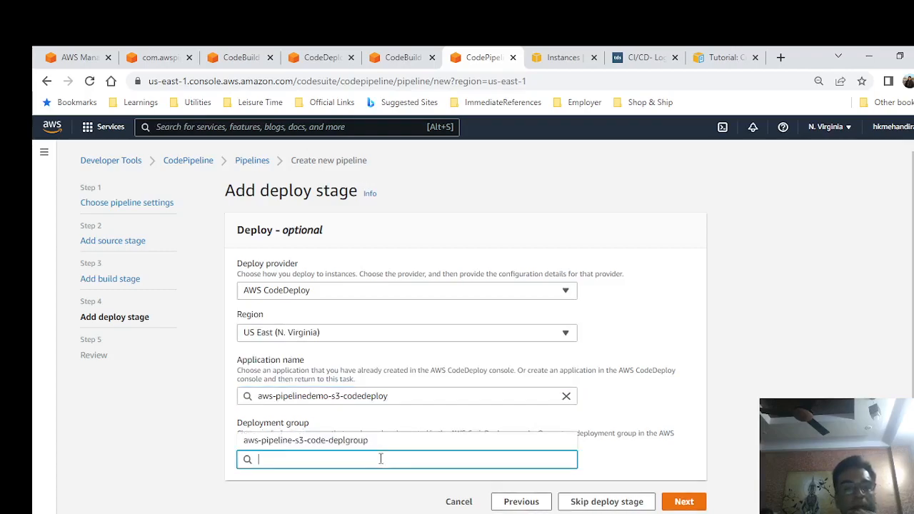
{"action": "left_click", "coordinate": [311, 439]}
{"action": "scroll", "coordinate": [621, 429], "scroll_direction": "down", "scroll_amount": 1}
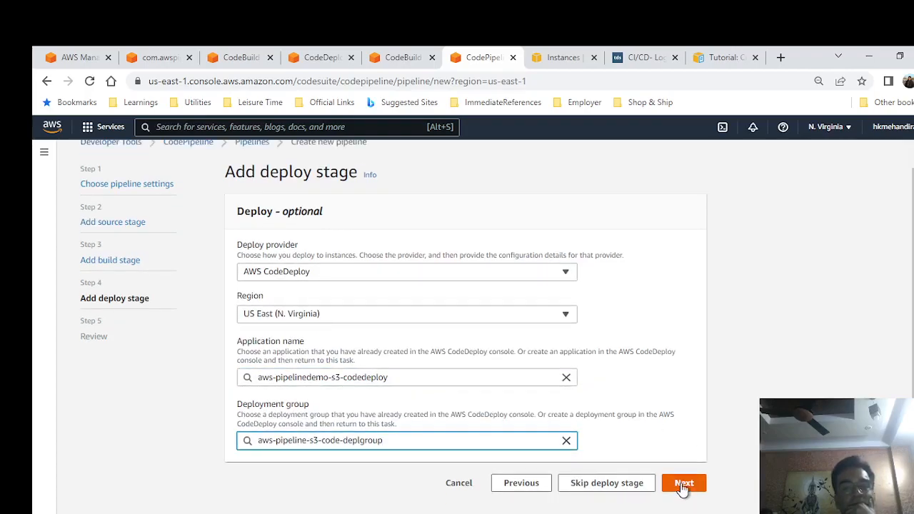
Proceed to the review page, check the stage settings, and create the pipeline.
{"action": "left_click", "coordinate": [684, 483]}
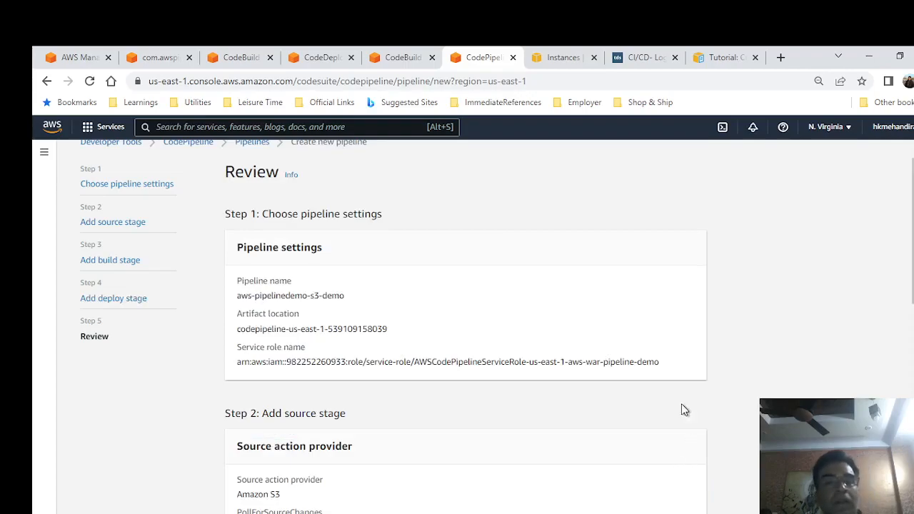
{"action": "scroll", "coordinate": [678, 400], "scroll_direction": "down", "scroll_amount": 3}
{"action": "scroll", "coordinate": [650, 368], "scroll_direction": "down", "scroll_amount": 5}
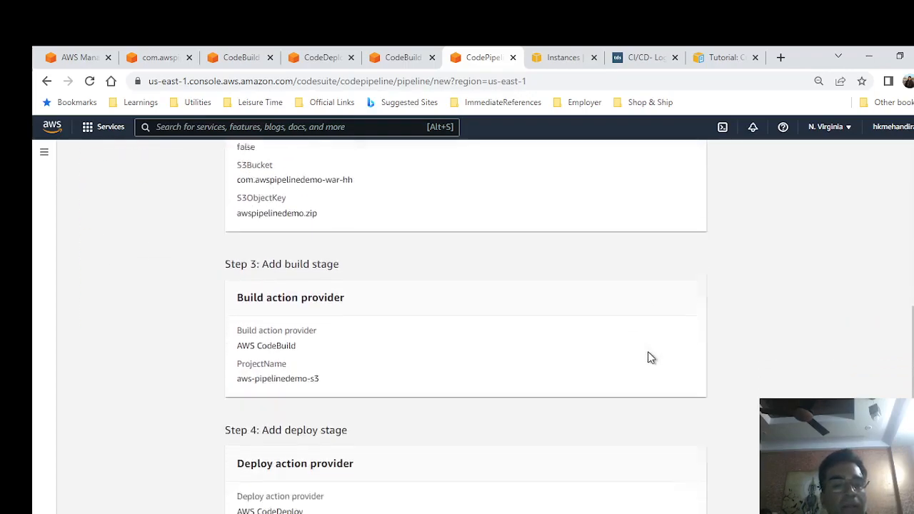
{"action": "left_click", "coordinate": [677, 485]}
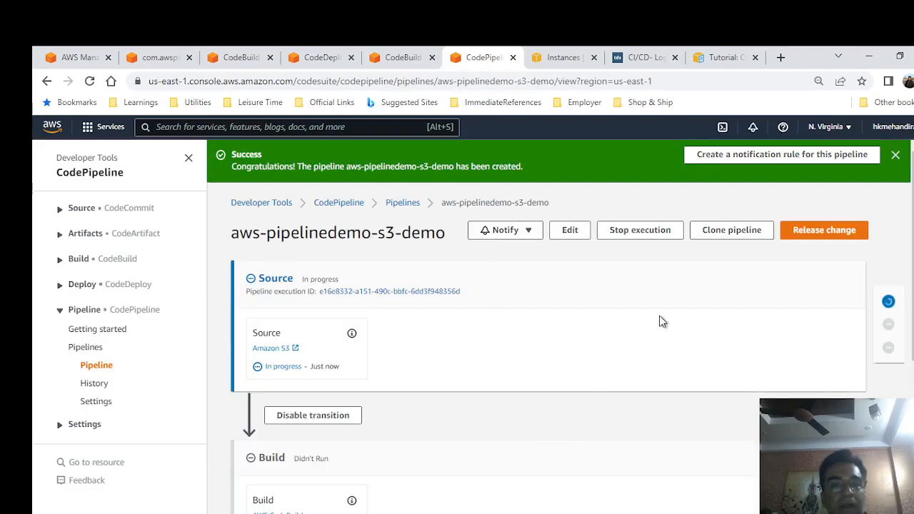
Go to the EC2 instances list, select DemoEC2ForCodeDeploy, and copy its public IPv4 address.
{"action": "left_click", "coordinate": [403, 57]}
{"action": "left_click", "coordinate": [561, 57]}
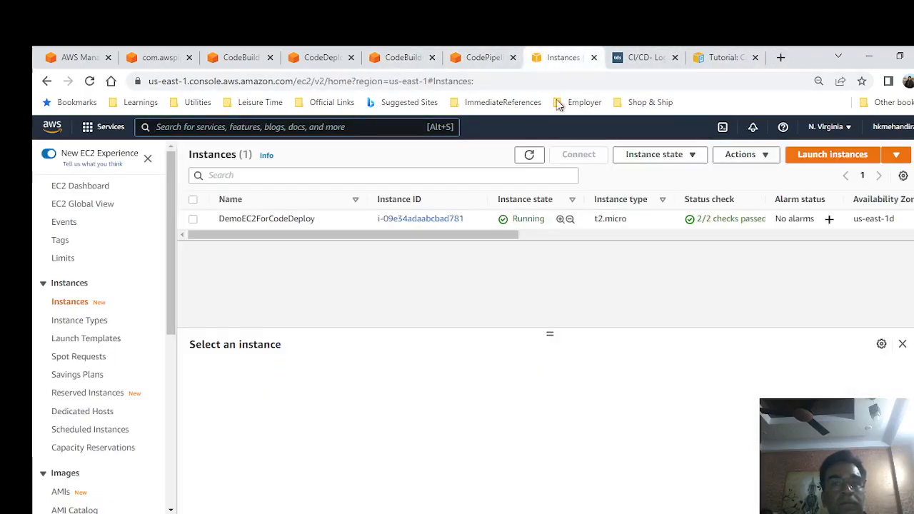
{"action": "left_click", "coordinate": [194, 220]}
{"action": "scroll", "coordinate": [535, 458], "scroll_direction": "down", "scroll_amount": 1}
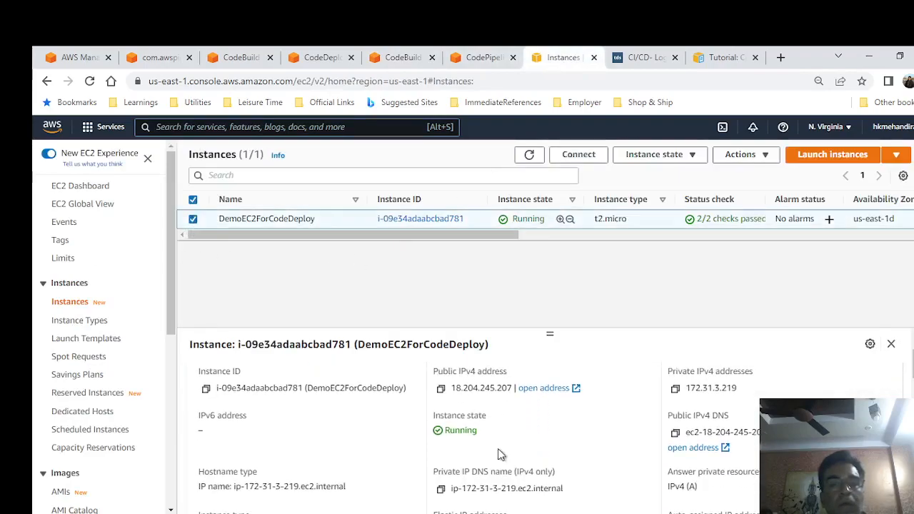
{"action": "left_click", "coordinate": [440, 389]}
Open the Tomcat home page in a new browser tab using the copied address with port 8080.
{"action": "left_click", "coordinate": [782, 57]}
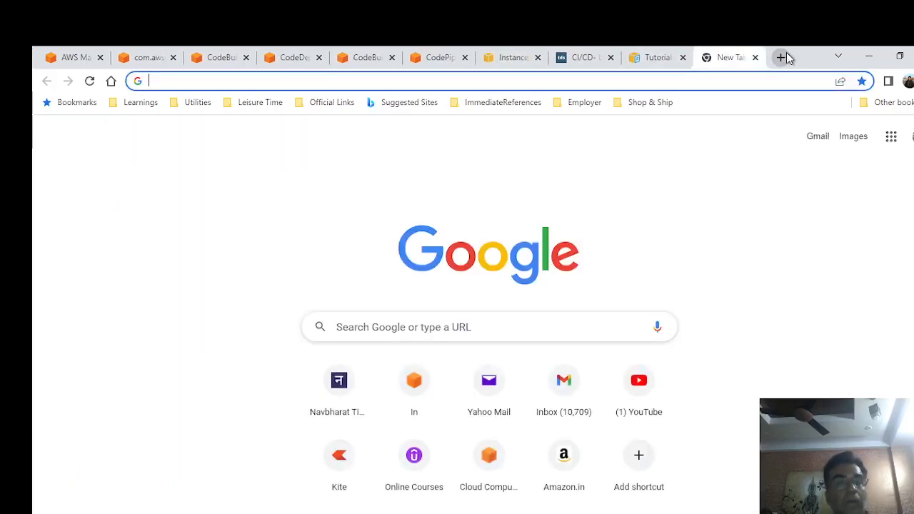
{"action": "key", "text": "ctrl+v"}
{"action": "type", "text": ":"}
{"action": "key", "text": "Return"}
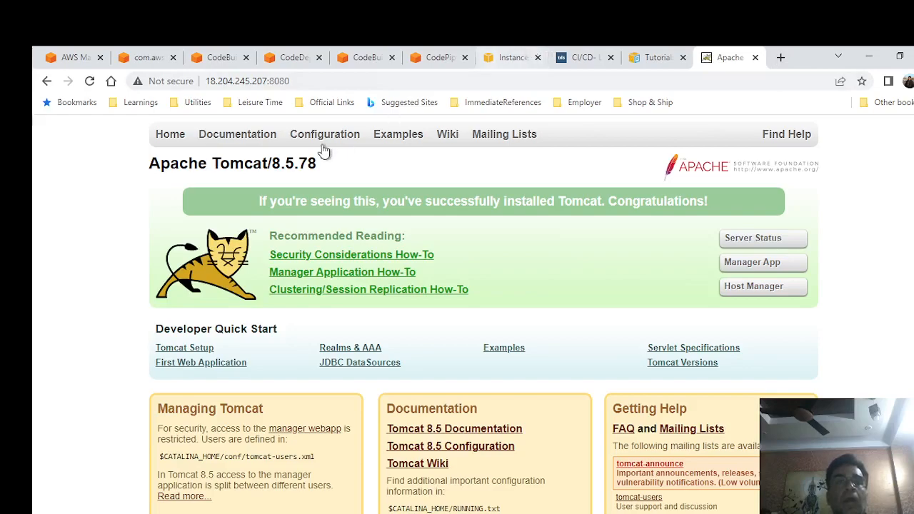
Extend the Tomcat address with /awspipelinedemo and load the currently deployed application page.
{"action": "left_click", "coordinate": [367, 83]}
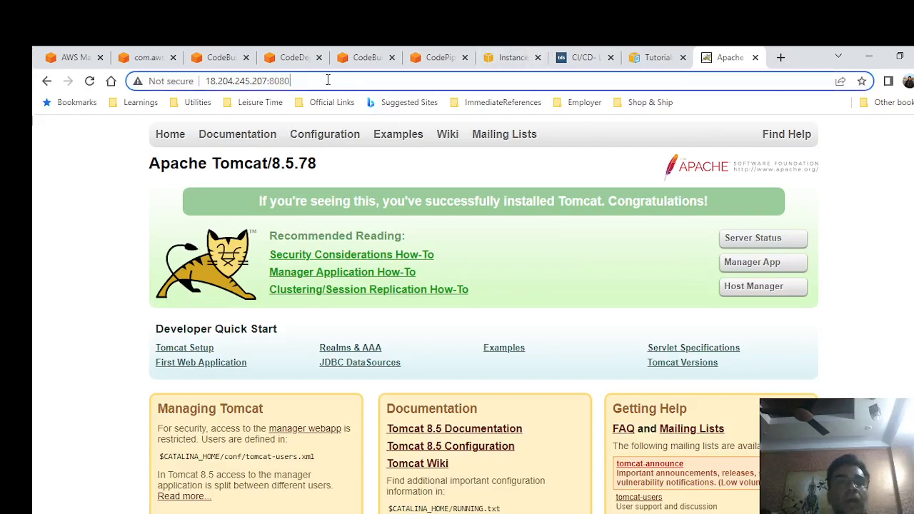
{"action": "type", "text": "/awscod"}
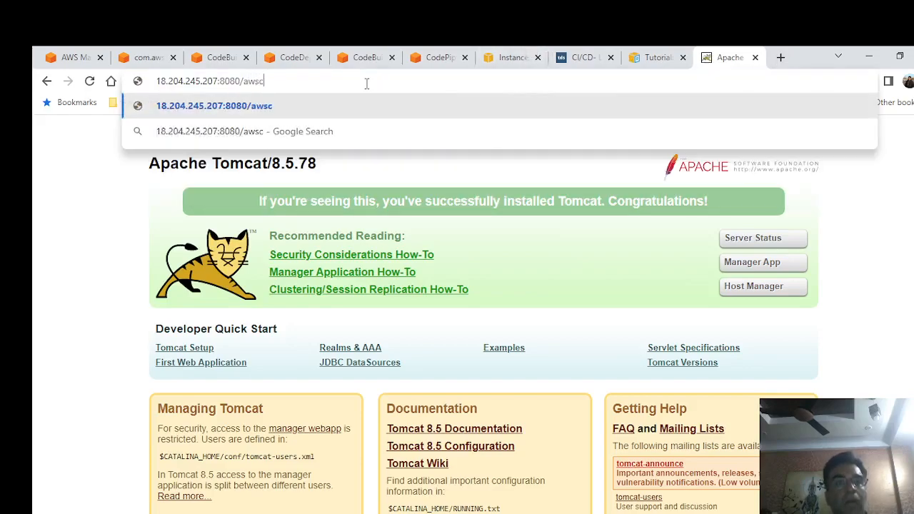
{"action": "key", "text": "BackSpace"}
{"action": "key", "text": "BackSpace"}
{"action": "key", "text": "BackSpace"}
{"action": "key", "text": "BackSpace"}
{"action": "key", "text": "BackSpace"}
{"action": "key", "text": "BackSpace"}
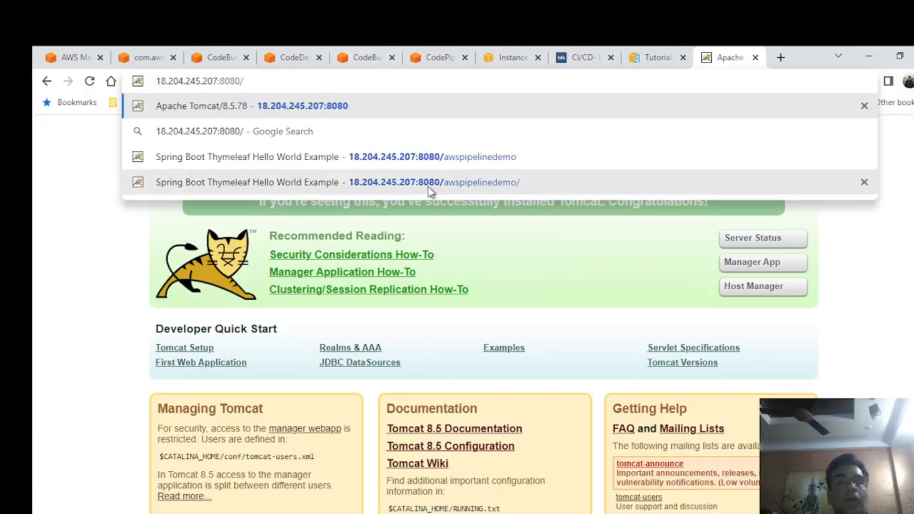
{"action": "type", "text": "awspipeline"}
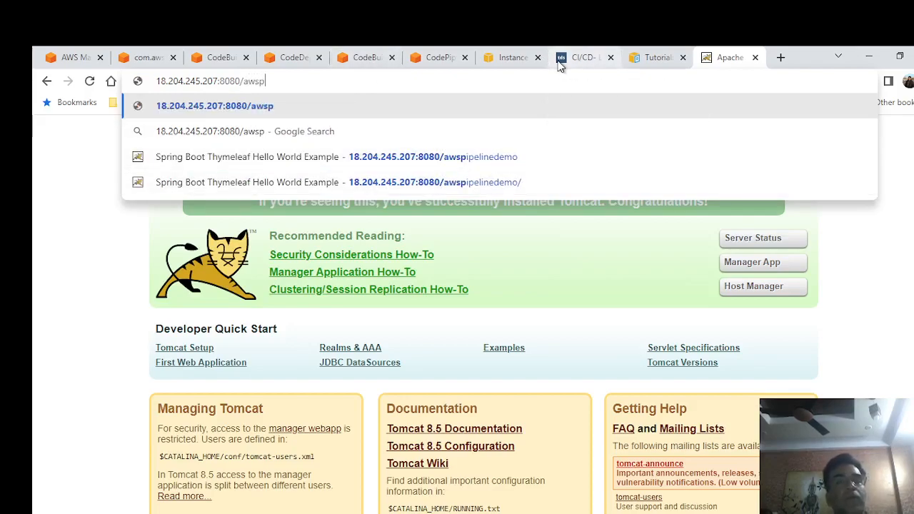
{"action": "type", "text": "demo"}
{"action": "key", "text": "Return"}
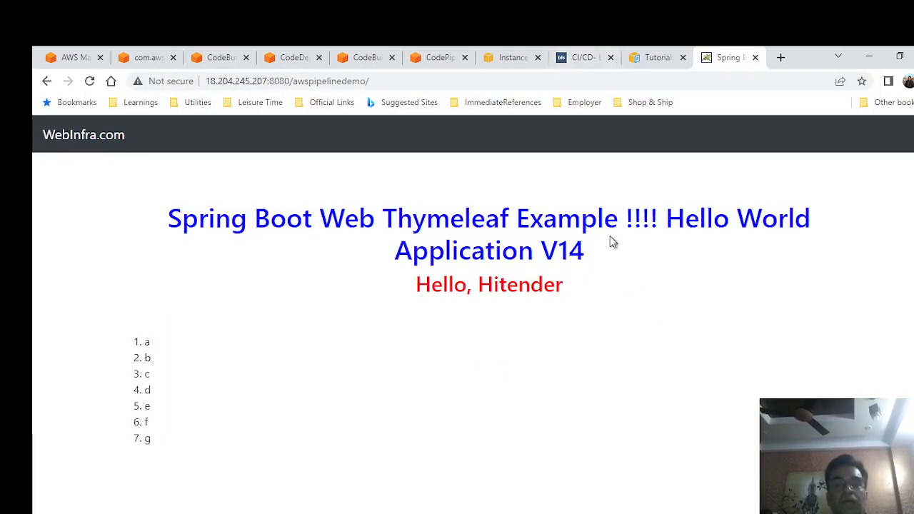
Return to the aws-pipelinedemo-s3-demo pipeline page and check the progress of the source and build stages.
{"action": "left_click", "coordinate": [435, 57]}
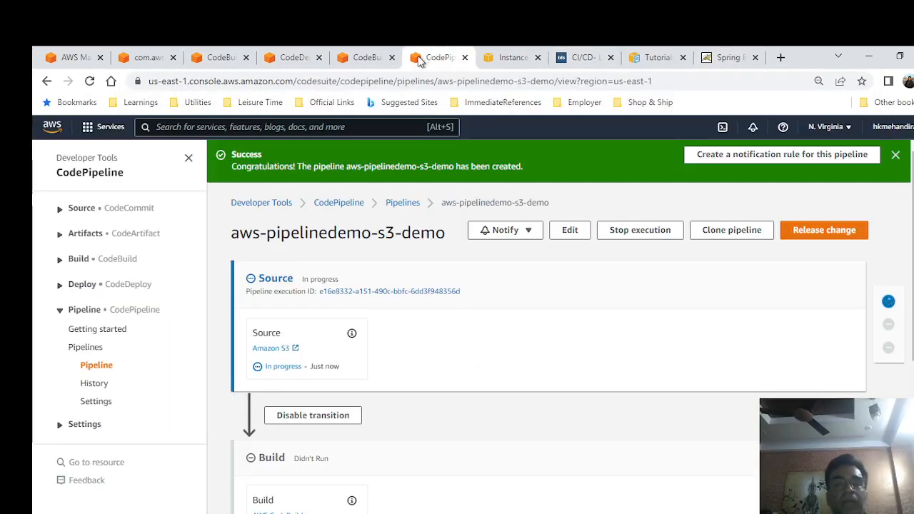
{"action": "scroll", "coordinate": [455, 357], "scroll_direction": "down", "scroll_amount": 2}
{"action": "scroll", "coordinate": [764, 302], "scroll_direction": "up", "scroll_amount": 2}
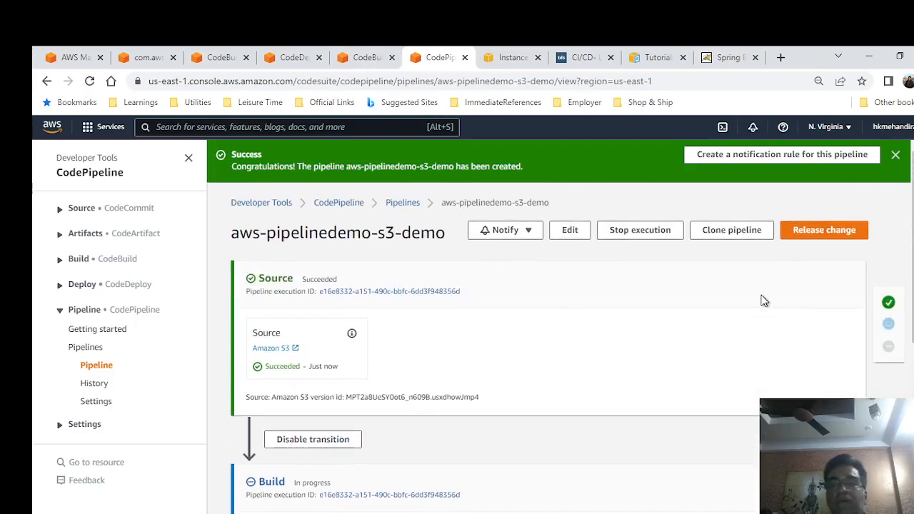
{"action": "scroll", "coordinate": [392, 403], "scroll_direction": "down", "scroll_amount": 2}
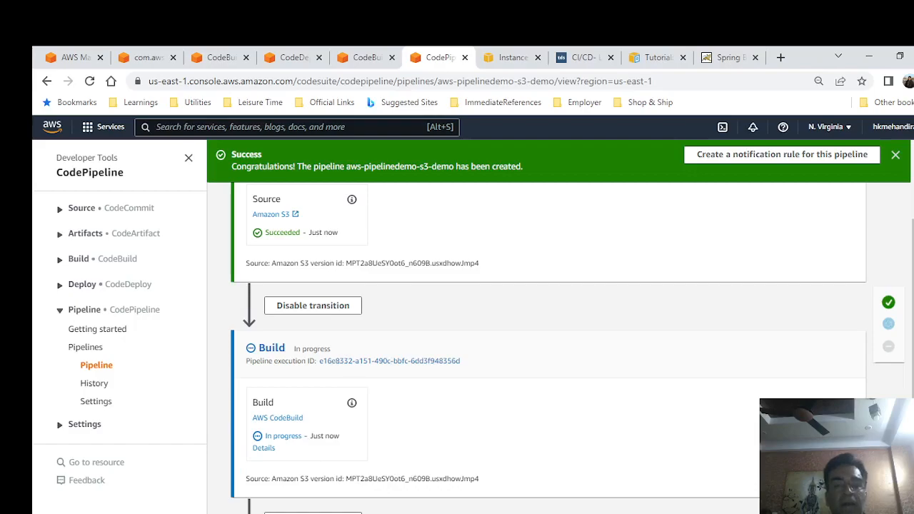
Switch to Eclipse, change the version in the welcome.html h1 heading to V15, and save the file.
{"action": "key", "text": "alt+Tab"}
{"action": "left_click", "coordinate": [679, 143]}
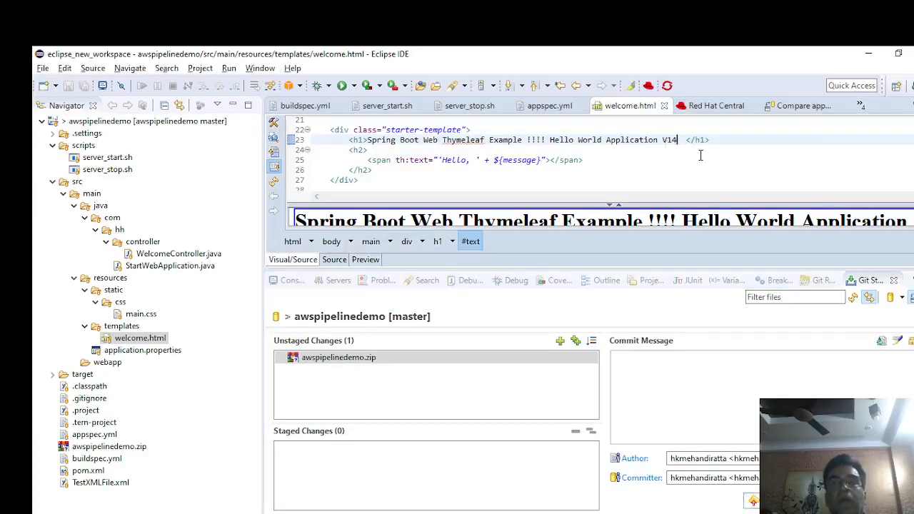
{"action": "key", "text": "BackSpace"}
{"action": "type", "text": "5"}
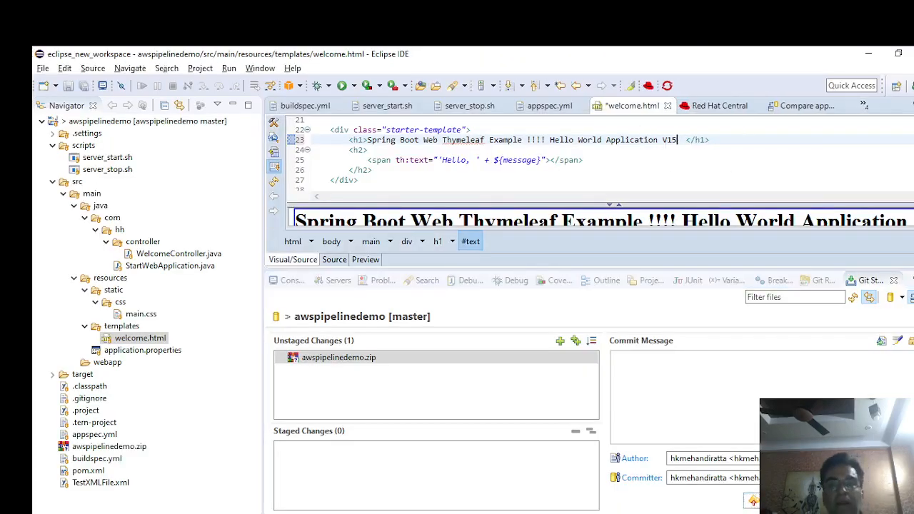
{"action": "key", "text": "ctrl+s"}
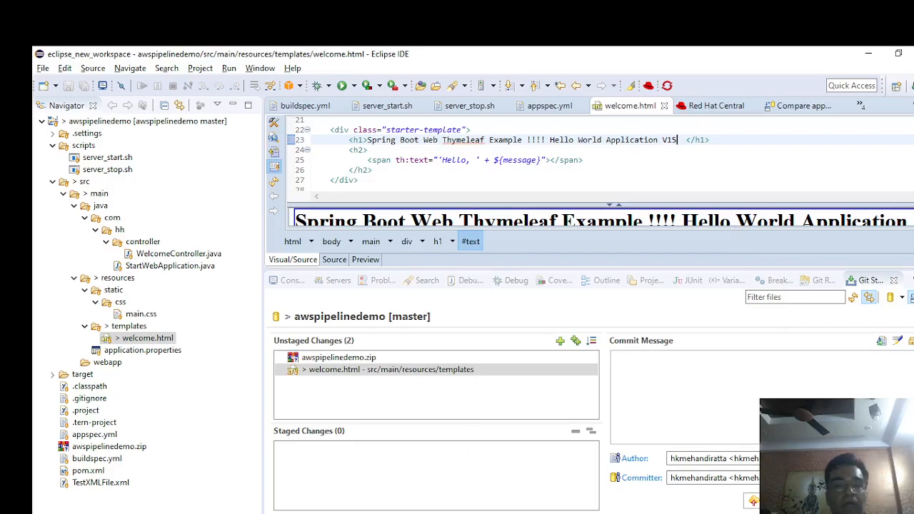
Switch to the awspipelinedemo folder in File Explorer and select everything except .git, .settings, target and awspipelinedemo.zip.
{"action": "left_click", "coordinate": [368, 475]}
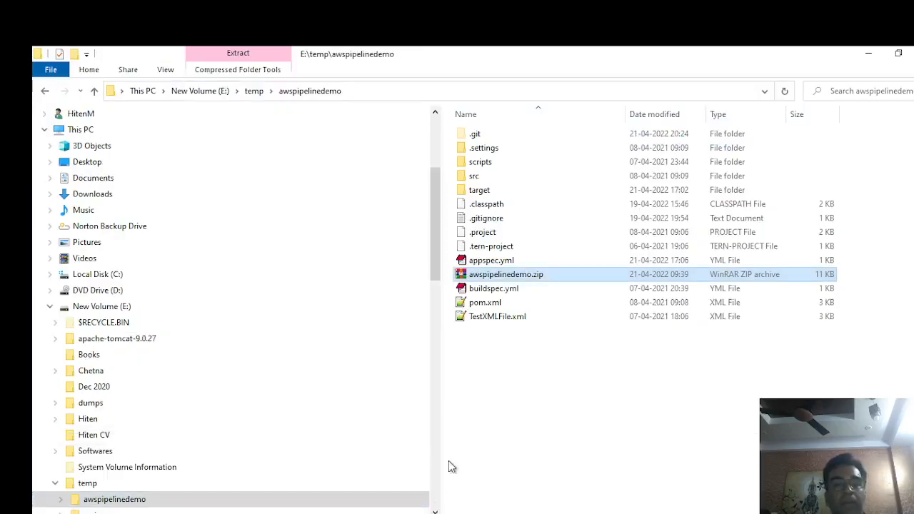
{"action": "left_click", "coordinate": [509, 277]}
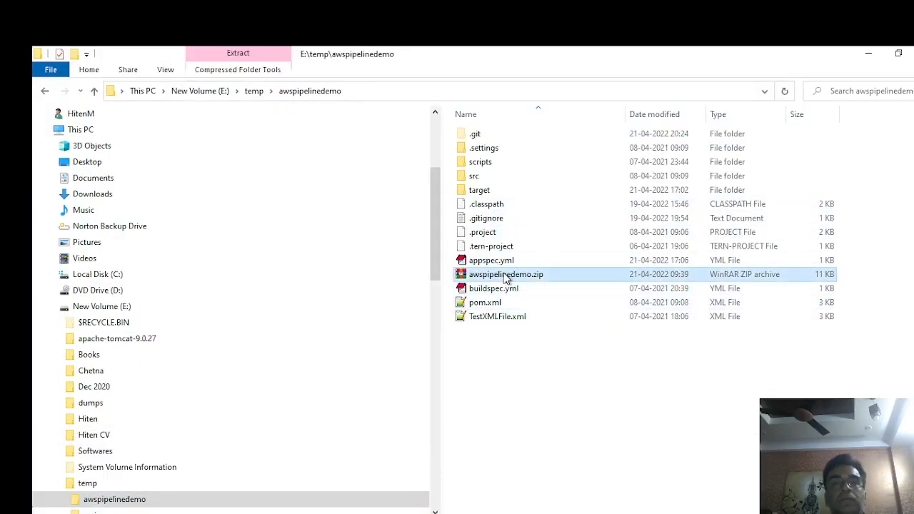
{"action": "key", "text": "ctrl+a"}
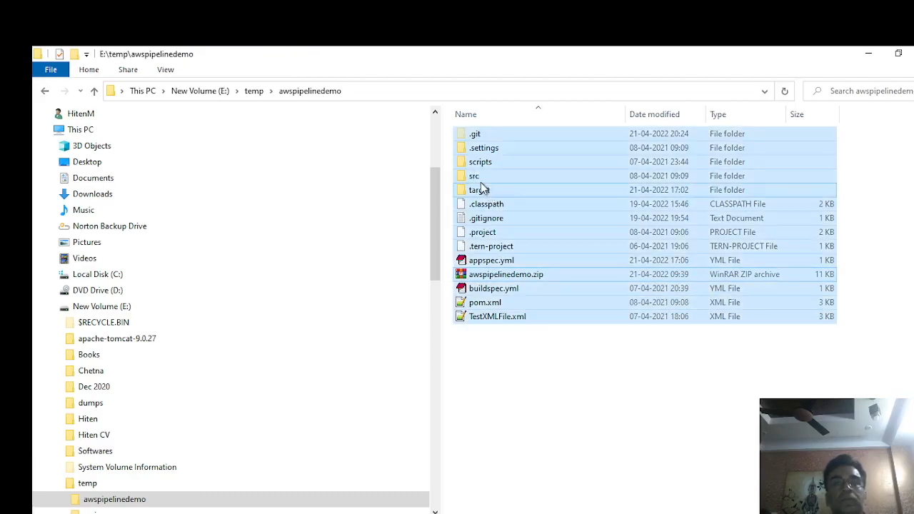
{"action": "left_click", "coordinate": [479, 190], "text": "ctrl"}
{"action": "left_click", "coordinate": [475, 134], "text": "ctrl"}
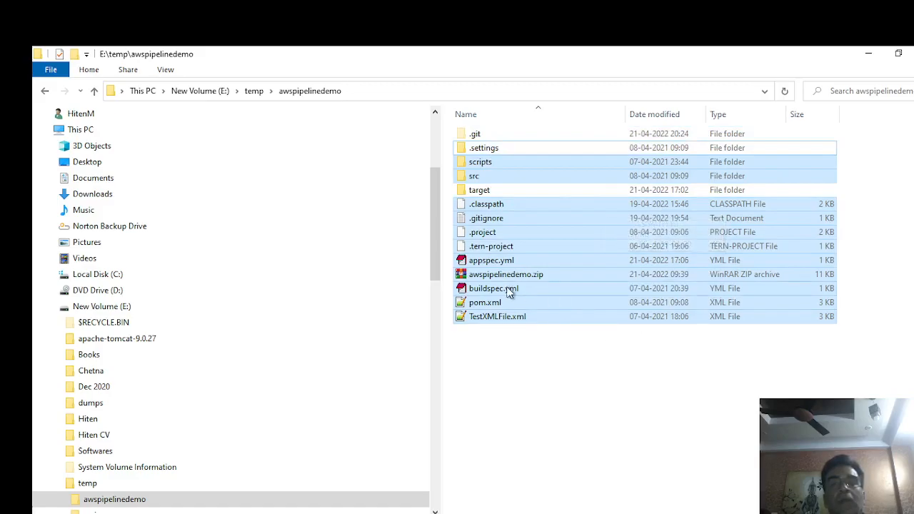
Archive the selected project files in ZIP format as awspipelinedemo.zip with WinRAR.
{"action": "right_click", "coordinate": [567, 208]}
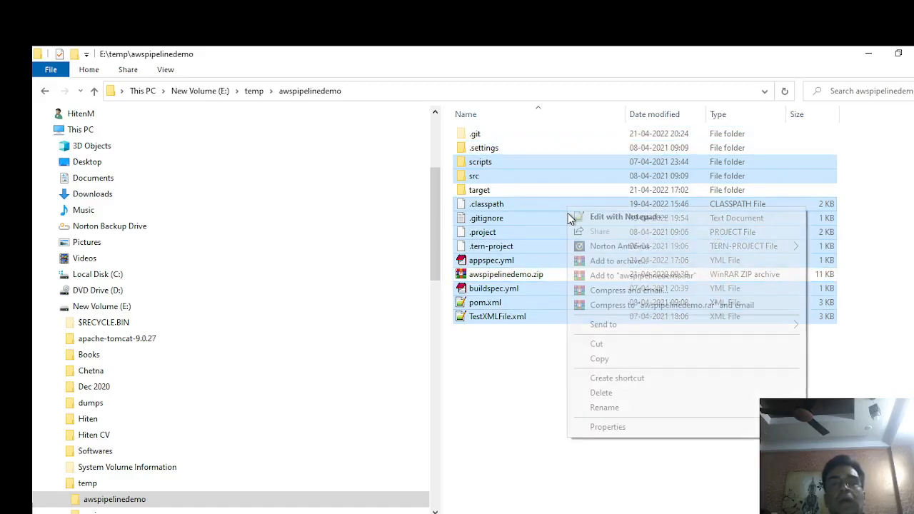
{"action": "left_click", "coordinate": [618, 261]}
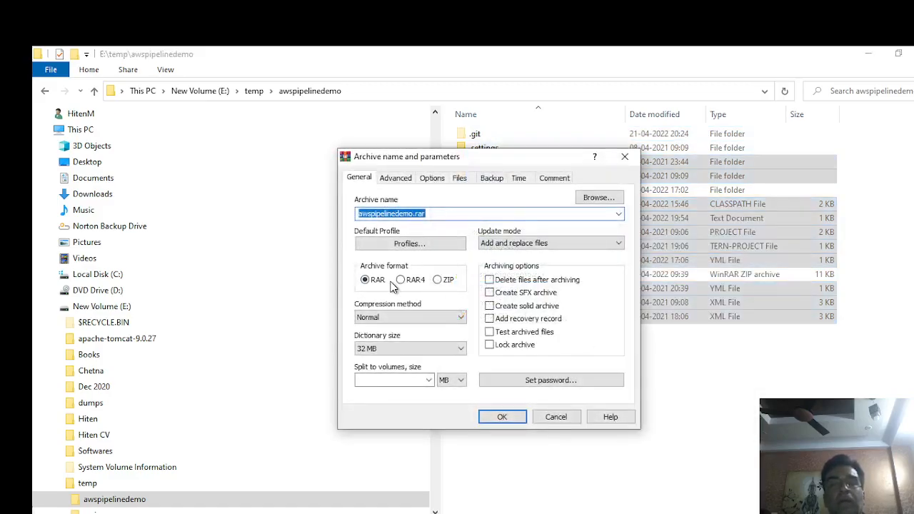
{"action": "left_click", "coordinate": [437, 280]}
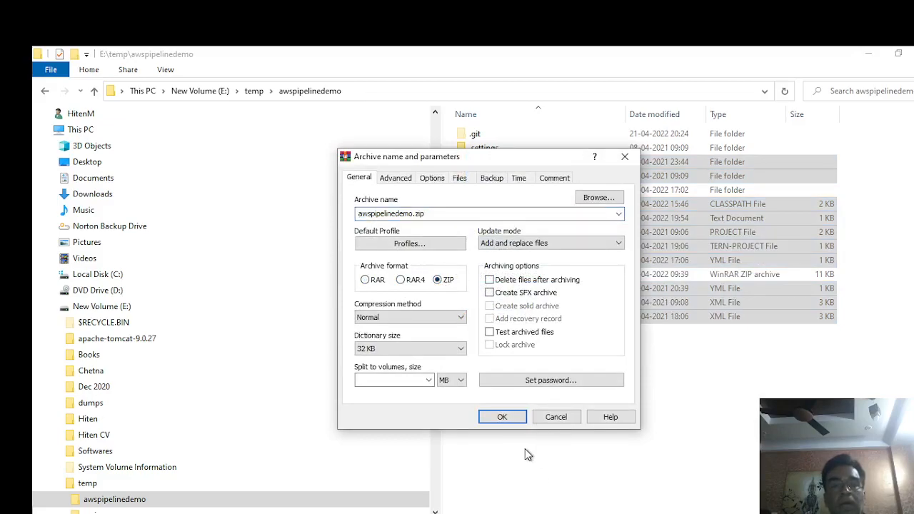
{"action": "left_click", "coordinate": [502, 417]}
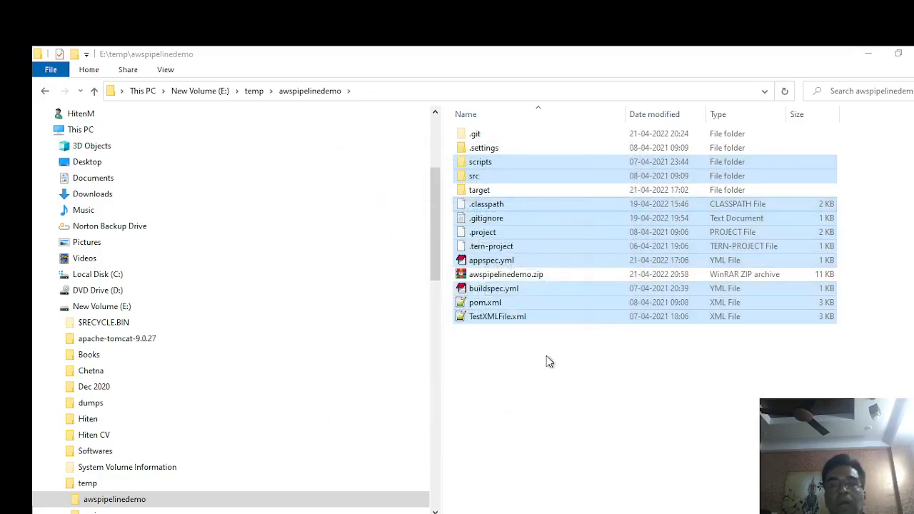
{"action": "left_click", "coordinate": [554, 393]}
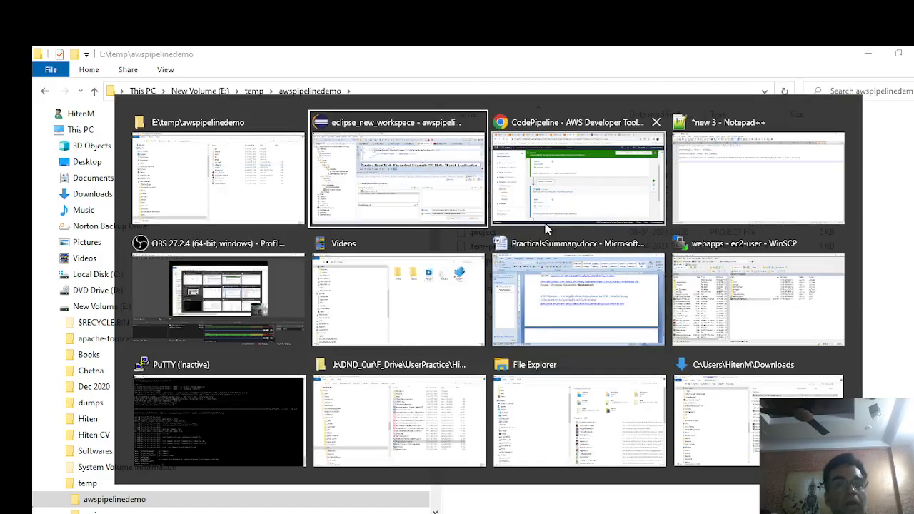
Switch back to the browser and check the status of the pipeline's build and deploy stages.
{"action": "key", "text": "alt+Tab"}
{"action": "left_click", "coordinate": [544, 224]}
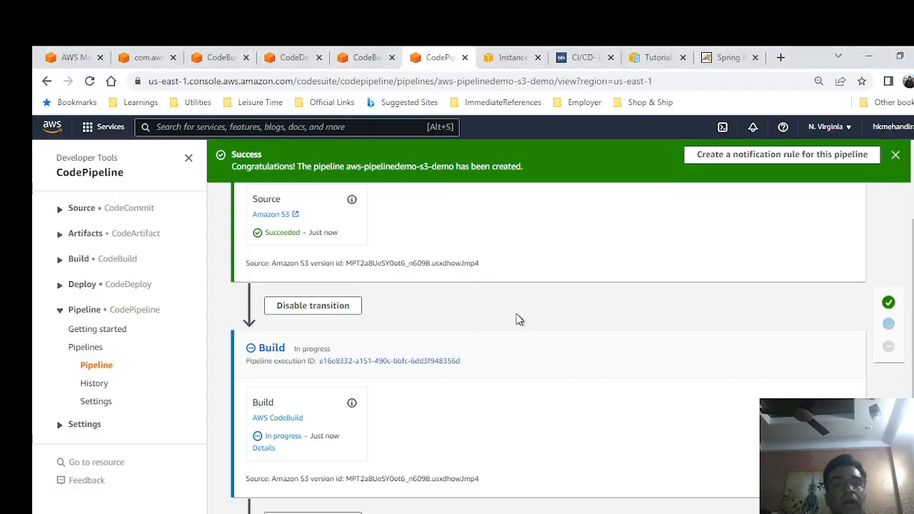
{"action": "scroll", "coordinate": [547, 302], "scroll_direction": "down", "scroll_amount": 3}
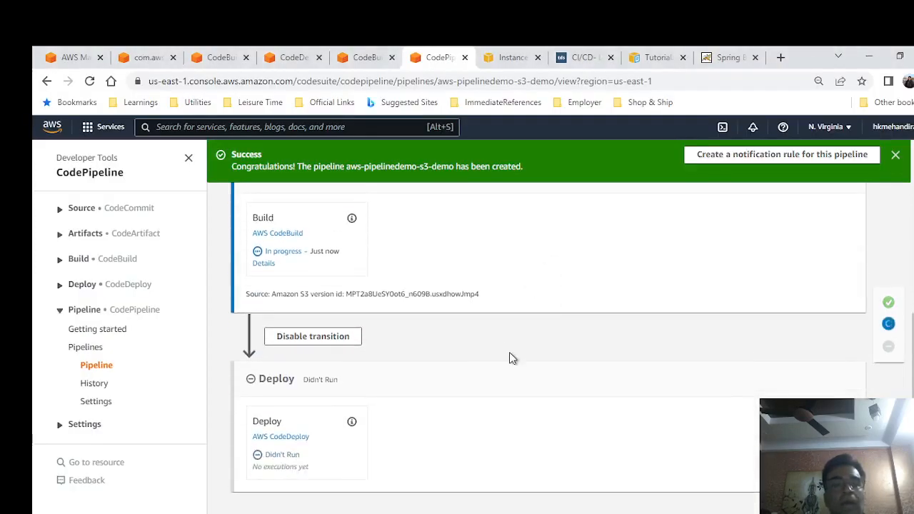
{"action": "scroll", "coordinate": [525, 369], "scroll_direction": "up", "scroll_amount": 5}
{"action": "scroll", "coordinate": [547, 366], "scroll_direction": "up", "scroll_amount": 1}
{"action": "key", "text": "alt+Tab"}
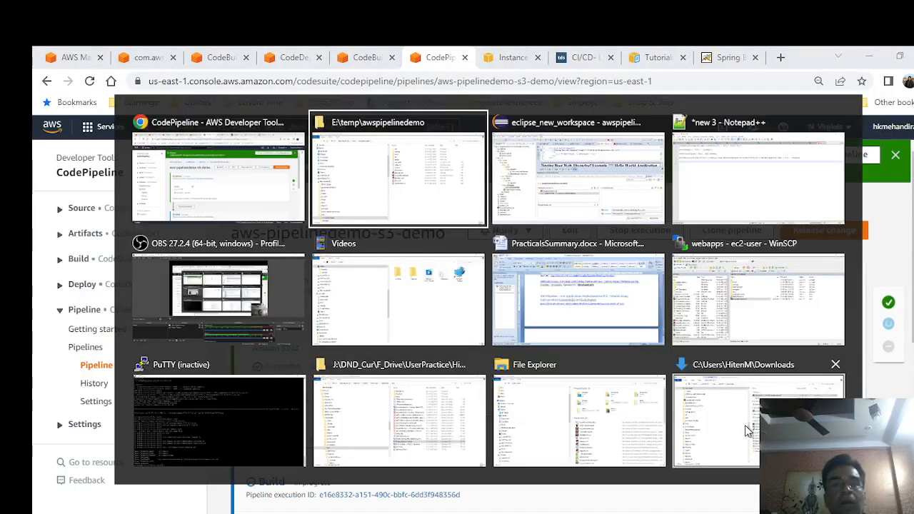
{"action": "key", "text": "alt+Tab"}
{"action": "key", "text": "alt+Tab"}
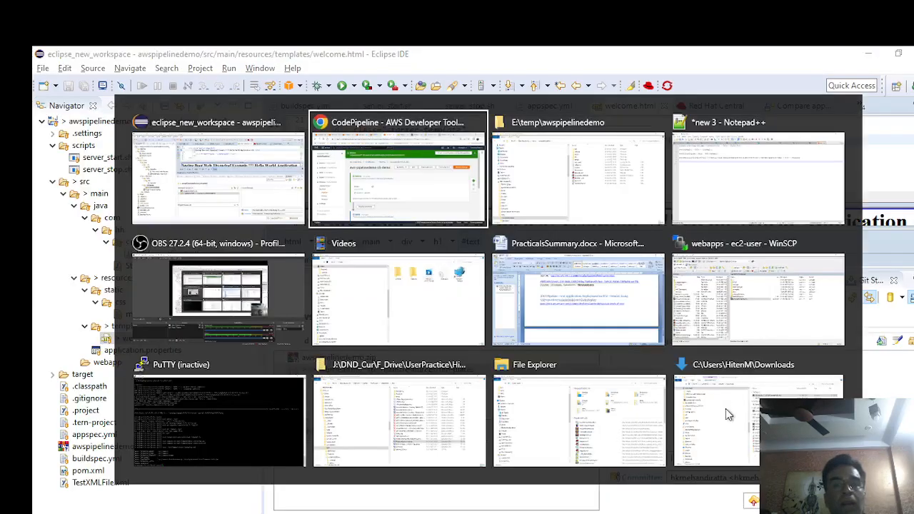
{"action": "scroll", "coordinate": [537, 346], "scroll_direction": "down", "scroll_amount": 1}
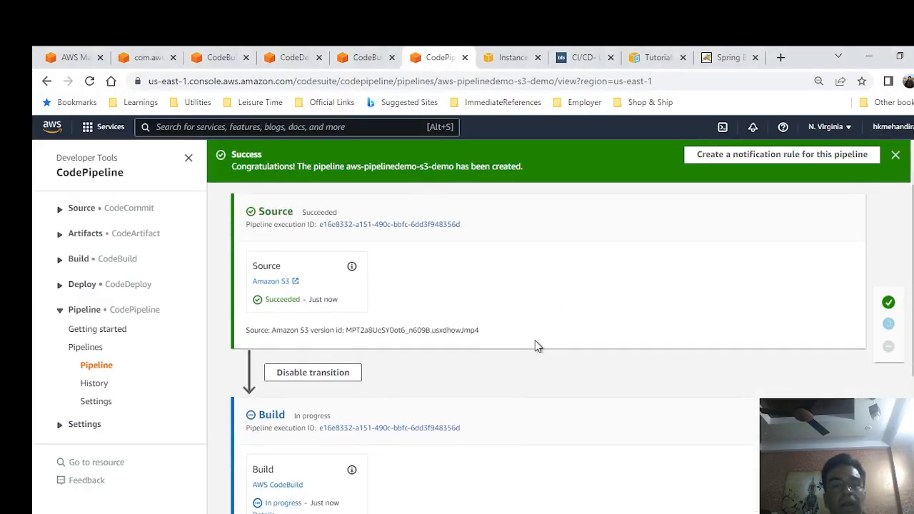
{"action": "key", "text": "alt+Tab"}
{"action": "key", "text": "alt+Tab"}
{"action": "key", "text": "alt+Tab"}
{"action": "key", "text": "alt+Tab"}
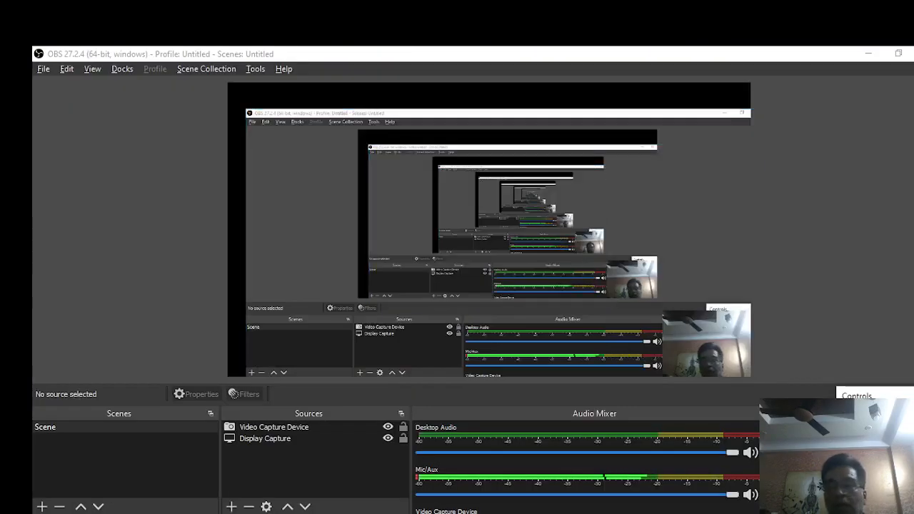
Switch to Eclipse and check the version in the h1 heading of welcome.html.
{"action": "key", "text": "alt+Tab"}
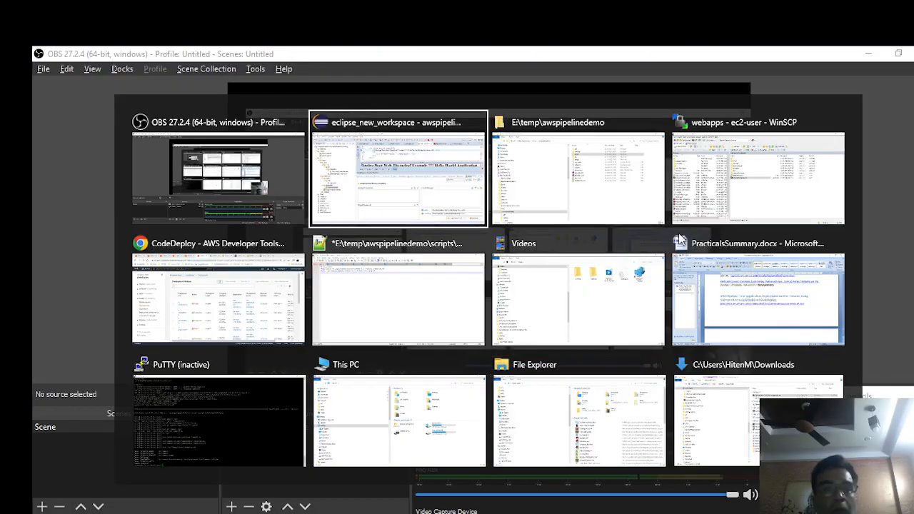
{"action": "key", "text": "alt+Tab"}
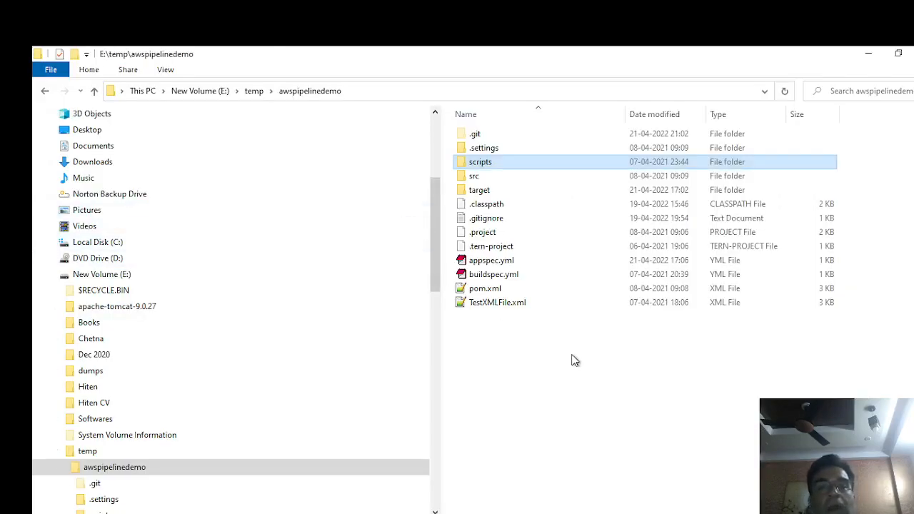
{"action": "key", "text": "alt+Tab"}
{"action": "key", "text": "alt+Tab"}
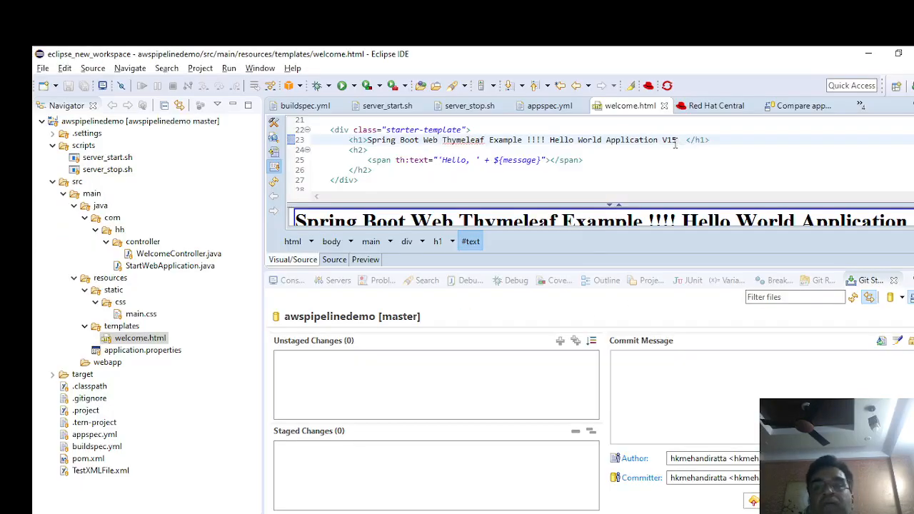
Switch to the awspipelinedemo folder in File Explorer and select everything except .git, .settings and target.
{"action": "key", "text": "alt+Tab"}
{"action": "key", "text": "ctrl+a"}
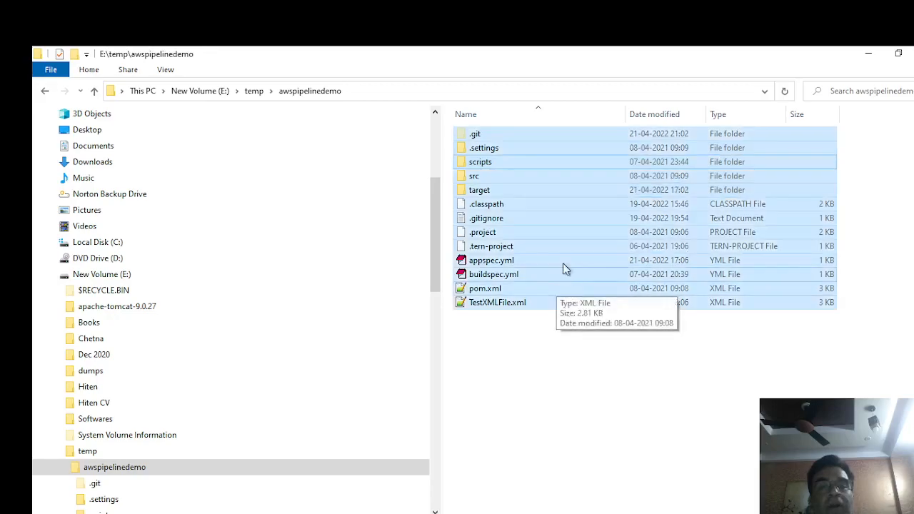
{"action": "left_click", "coordinate": [490, 147], "text": "ctrl"}
{"action": "left_click", "coordinate": [475, 133], "text": "ctrl"}
{"action": "left_click", "coordinate": [483, 194], "text": "ctrl"}
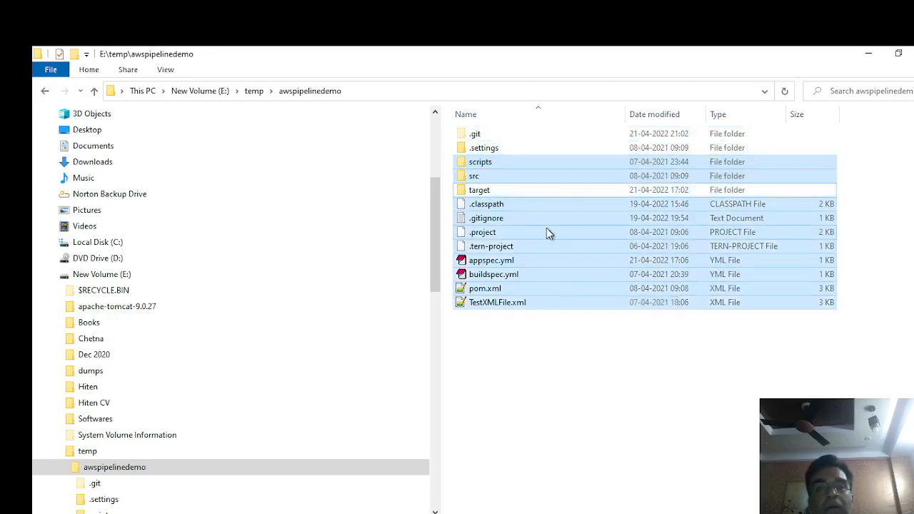
Archive the selected project files in ZIP format as awspipelinedemo.zip with WinRAR and select the new archive.
{"action": "right_click", "coordinate": [547, 227]}
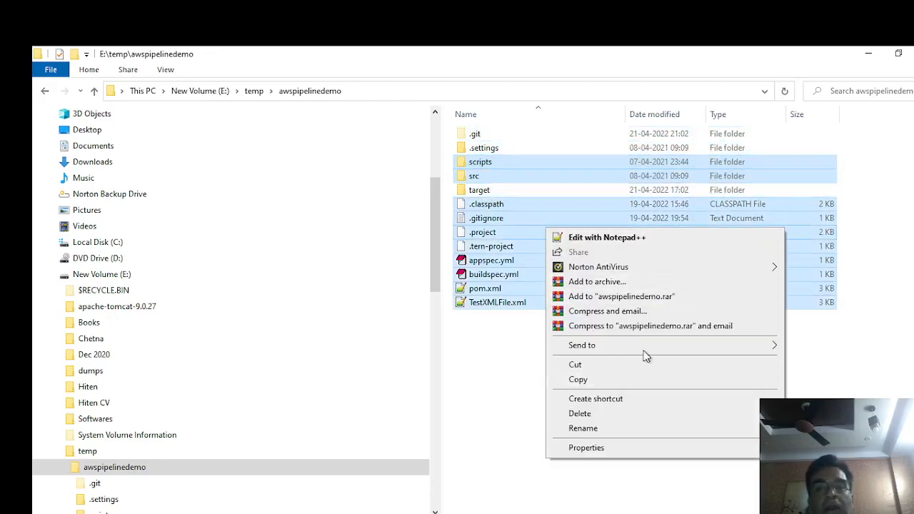
{"action": "left_click", "coordinate": [623, 283]}
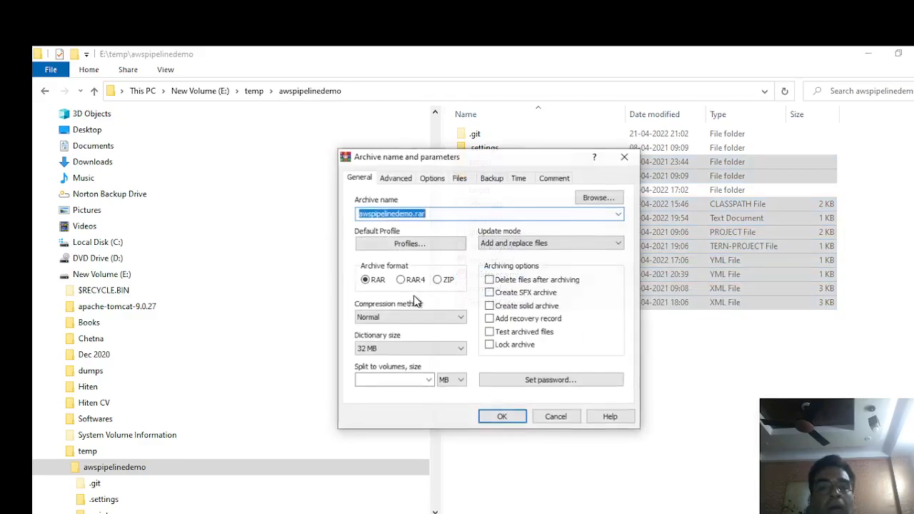
{"action": "left_click", "coordinate": [439, 280]}
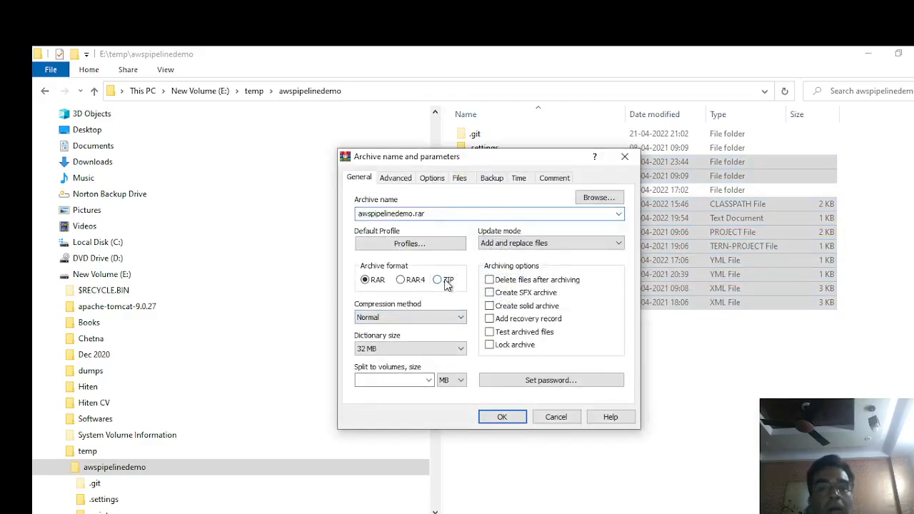
{"action": "left_click", "coordinate": [502, 417]}
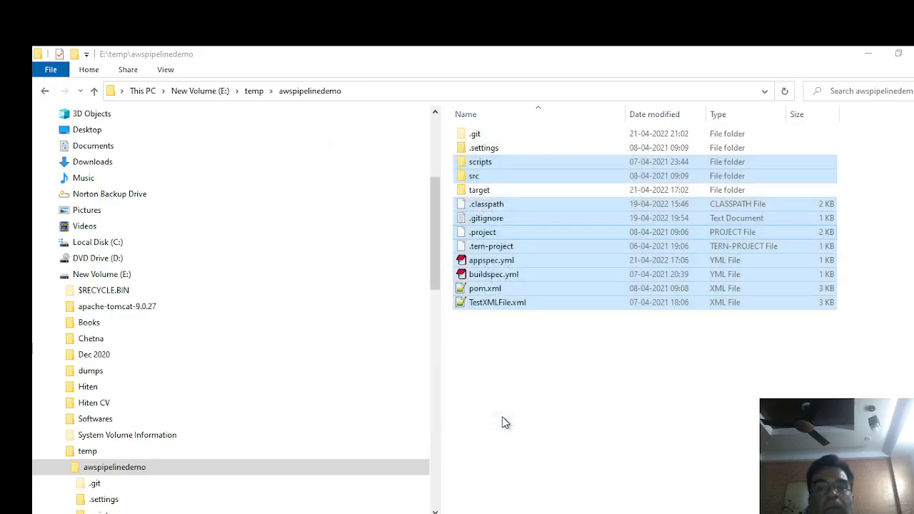
{"action": "left_click", "coordinate": [564, 323]}
{"action": "left_click", "coordinate": [511, 280]}
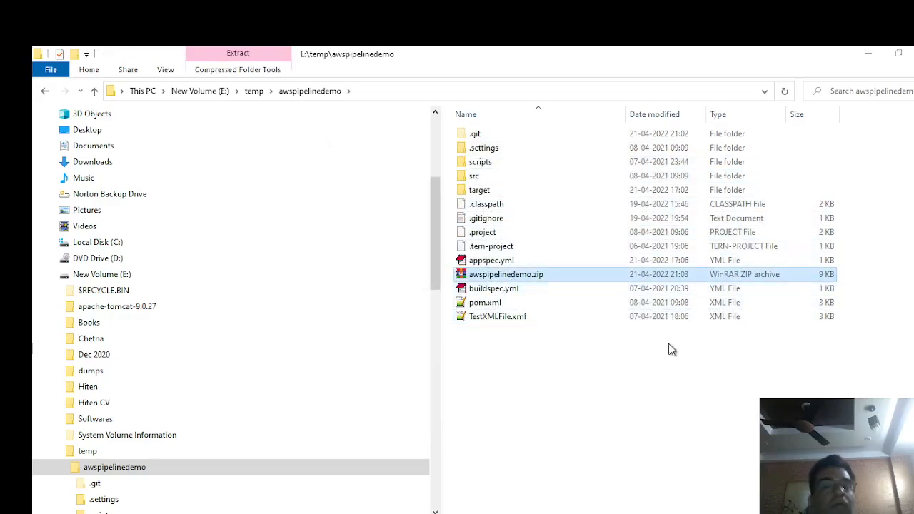
Switch to the browser, search the AWS services for CodePipeline and open its pipelines list.
{"action": "key", "text": "alt+Tab"}
{"action": "key", "text": "alt+Tab"}
{"action": "key", "text": "alt+Tab"}
{"action": "key", "text": "alt+Tab"}
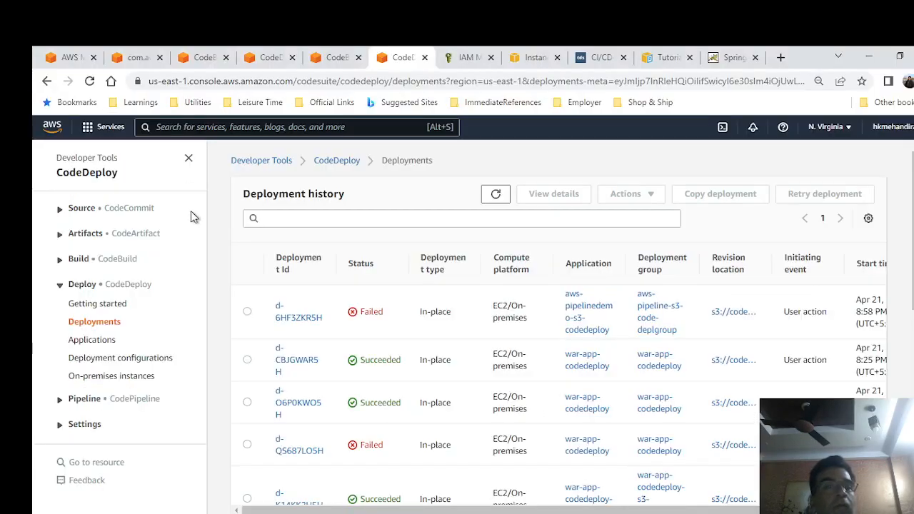
{"action": "left_click", "coordinate": [334, 53]}
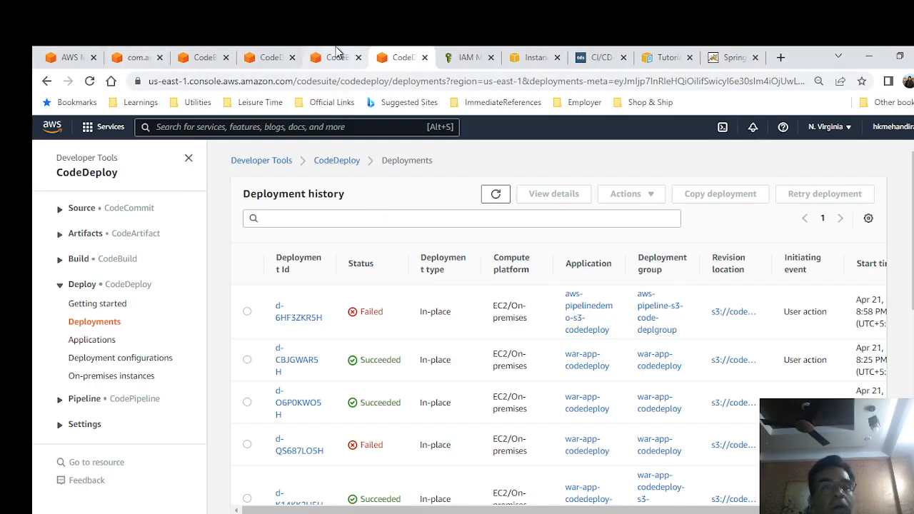
{"action": "left_click", "coordinate": [393, 60]}
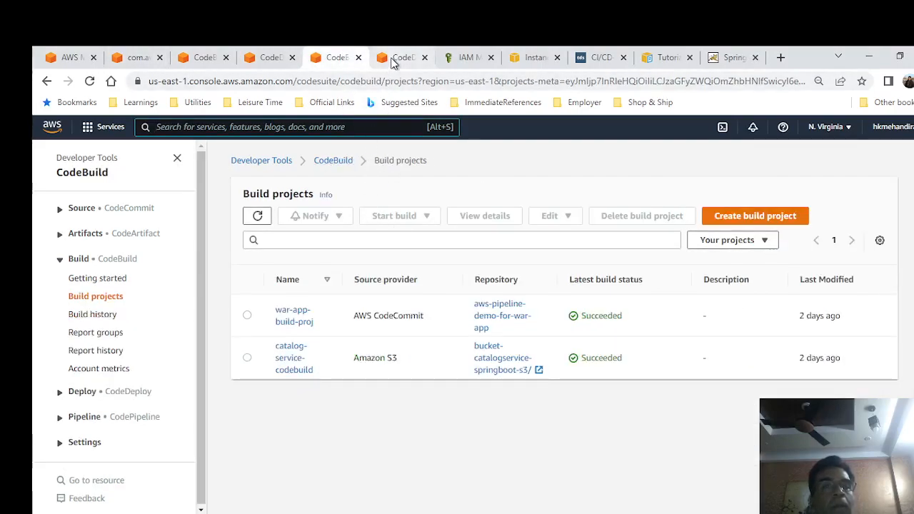
{"action": "left_click", "coordinate": [343, 126]}
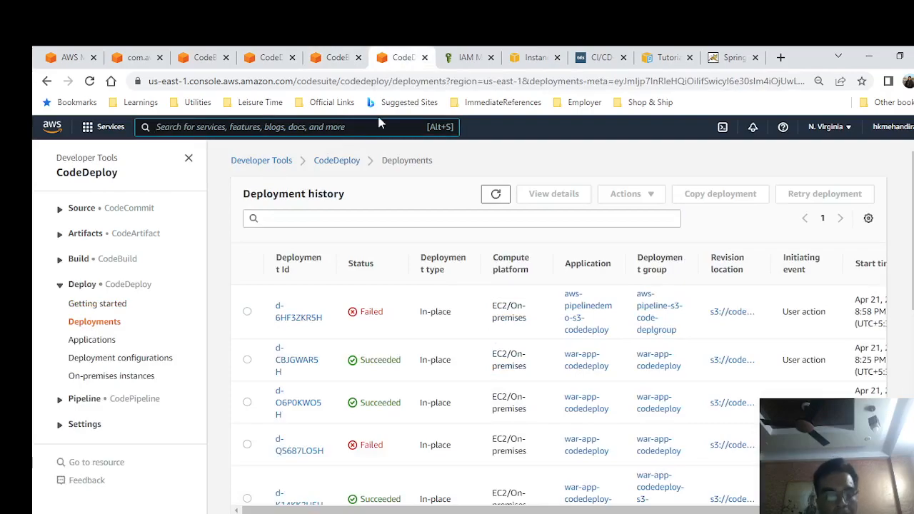
{"action": "type", "text": "code pie"}
{"action": "left_click", "coordinate": [353, 273]}
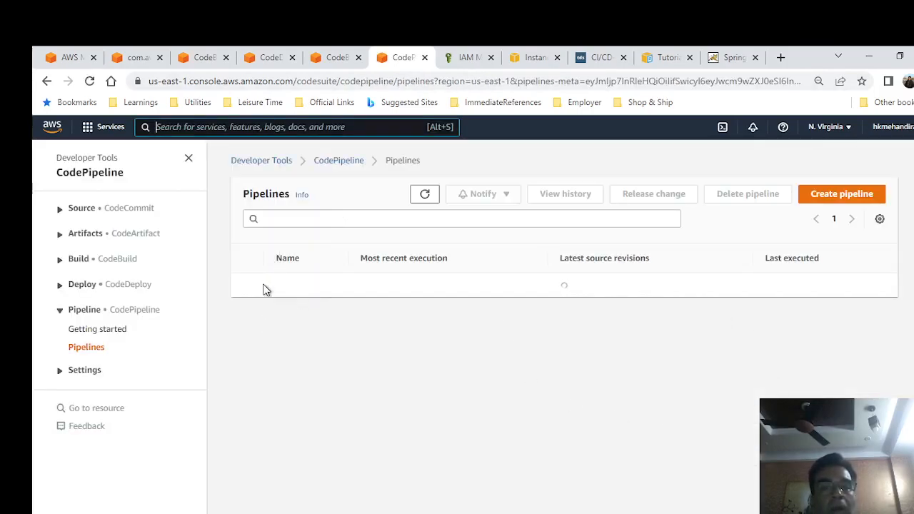
Open the aws-pipelinedemo-s3-demo pipeline and review its source, build and deploy stages.
{"action": "left_click", "coordinate": [247, 296]}
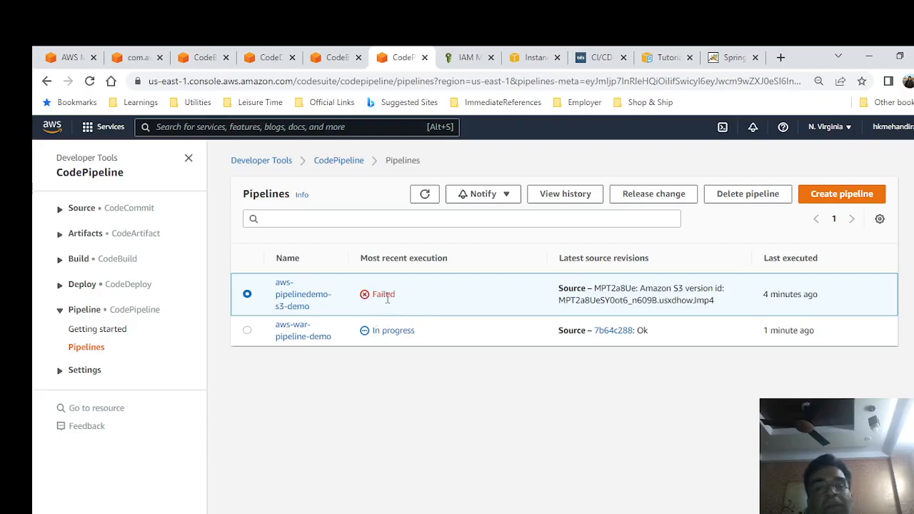
{"action": "left_click", "coordinate": [300, 297]}
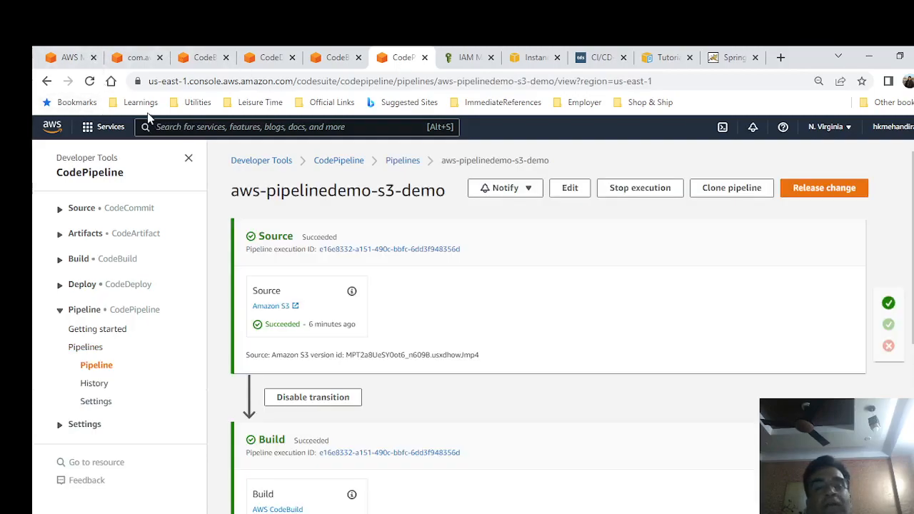
{"action": "scroll", "coordinate": [480, 286], "scroll_direction": "down", "scroll_amount": 3}
{"action": "scroll", "coordinate": [477, 330], "scroll_direction": "up", "scroll_amount": 3}
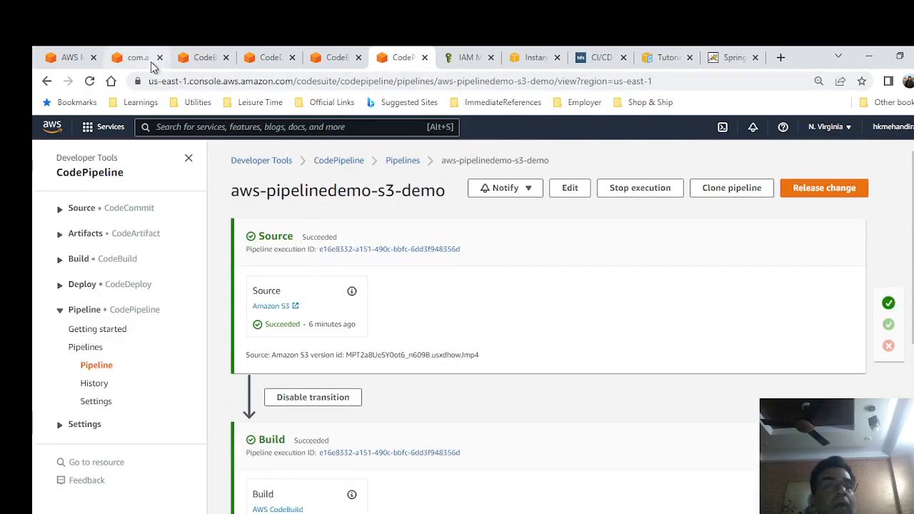
Upload awspipelinedemo.zip from the awspipelinedemo folder to the com.awspipelinedemo-war-hh S3 bucket and close the upload status page.
{"action": "left_click", "coordinate": [137, 56]}
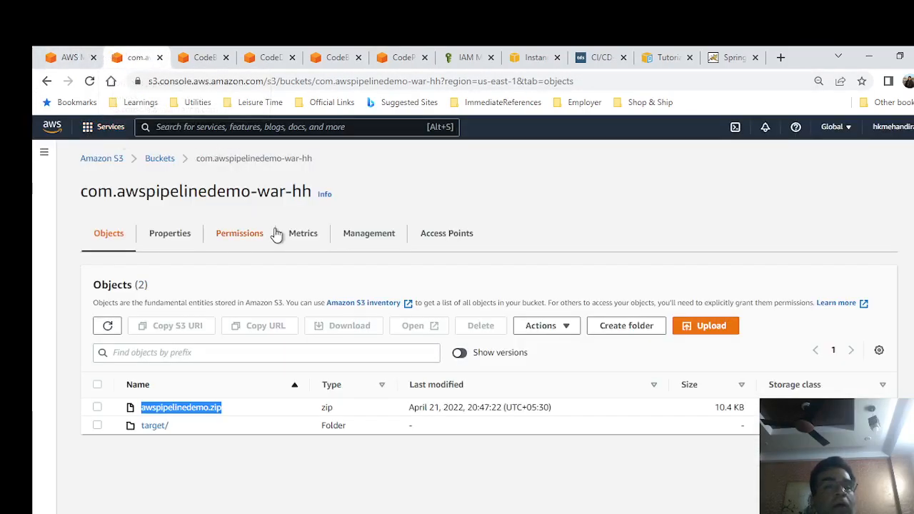
{"action": "key", "text": "alt+Tab"}
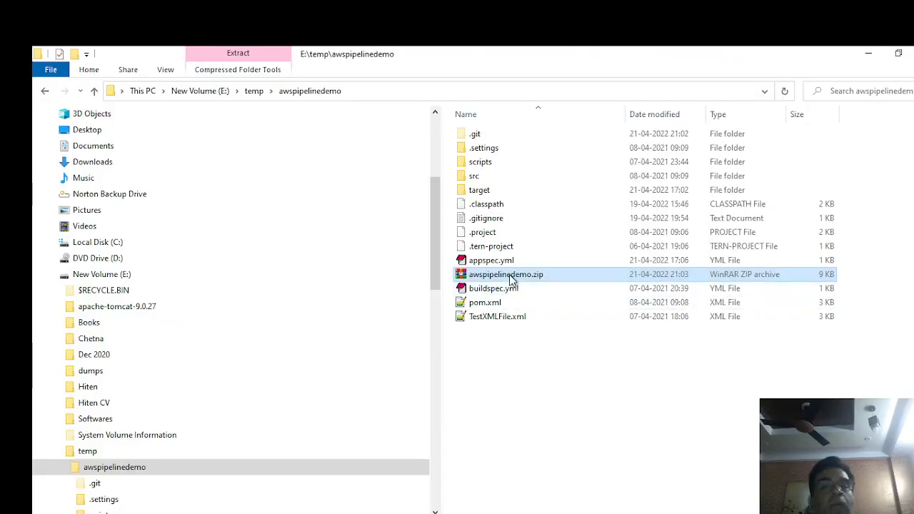
{"action": "left_click_drag", "start_coordinate": [512, 280], "coordinate": [358, 477]}
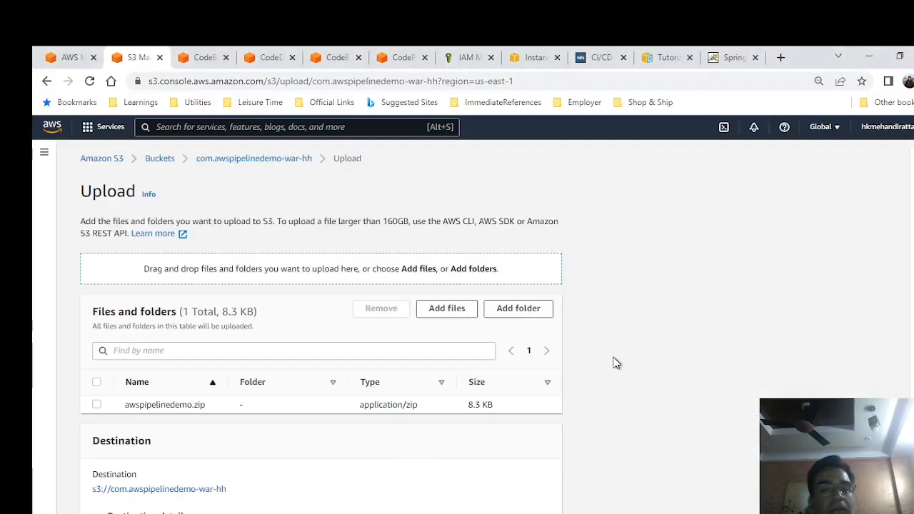
{"action": "scroll", "coordinate": [614, 360], "scroll_direction": "down", "scroll_amount": 2}
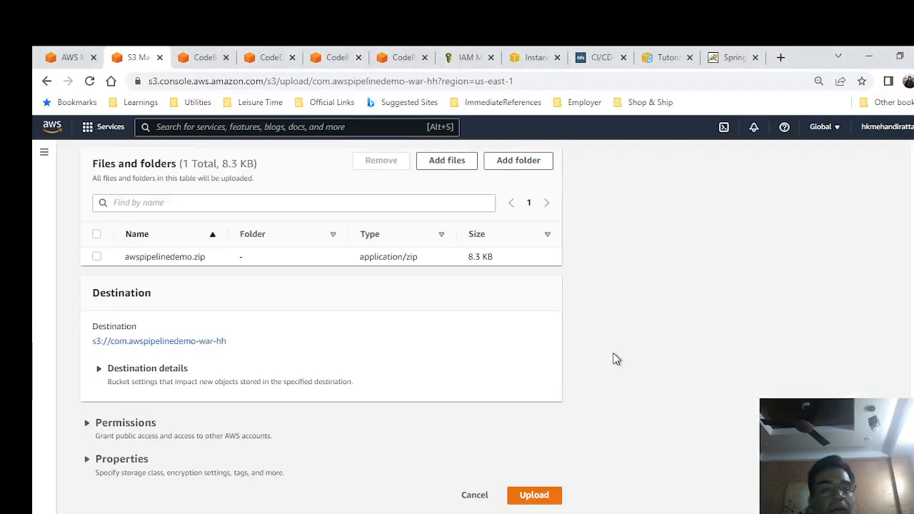
{"action": "left_click", "coordinate": [534, 495]}
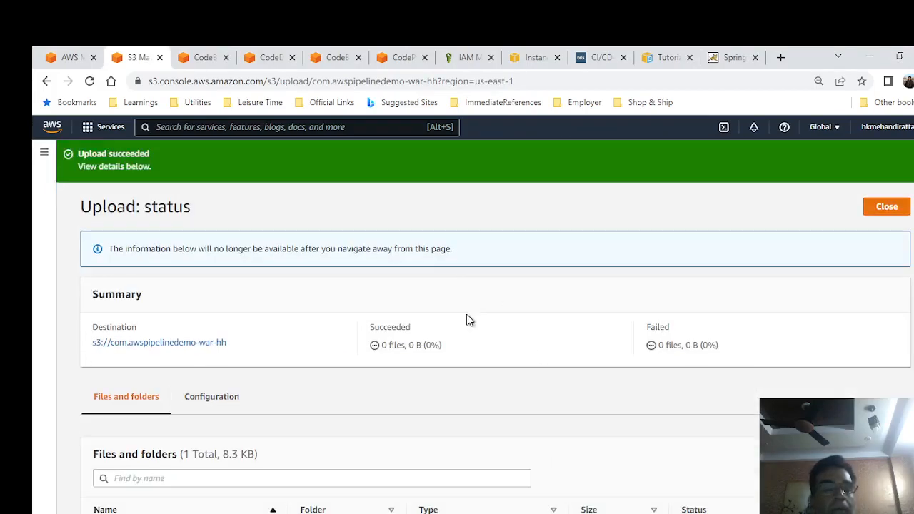
{"action": "left_click", "coordinate": [888, 207]}
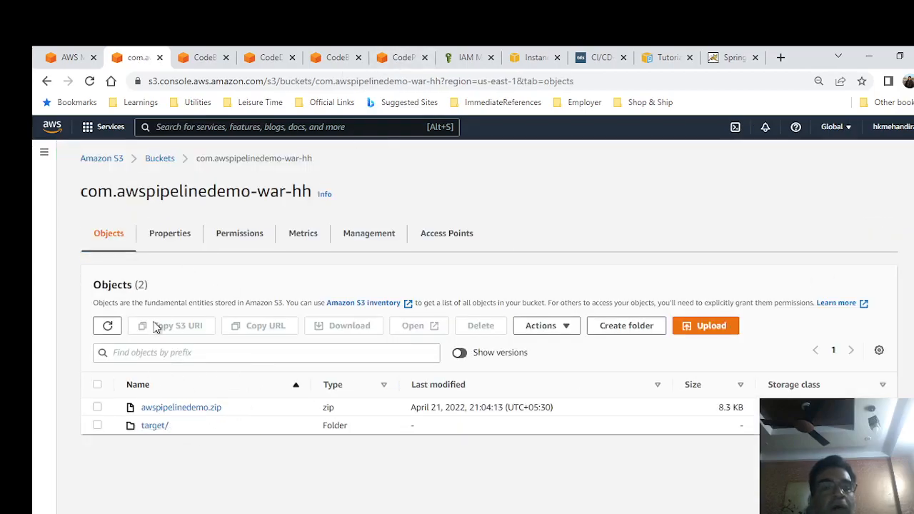
Return to the aws-pipelinedemo-s3-demo pipeline and check the progress of its source, build and deploy stages.
{"action": "left_click", "coordinate": [396, 57]}
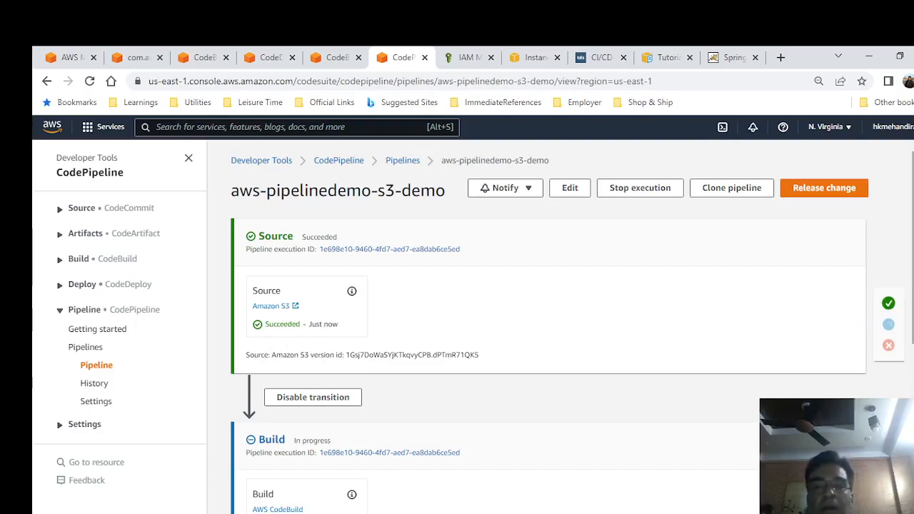
{"action": "scroll", "coordinate": [537, 322], "scroll_direction": "down", "scroll_amount": 1}
{"action": "scroll", "coordinate": [548, 321], "scroll_direction": "down", "scroll_amount": 1}
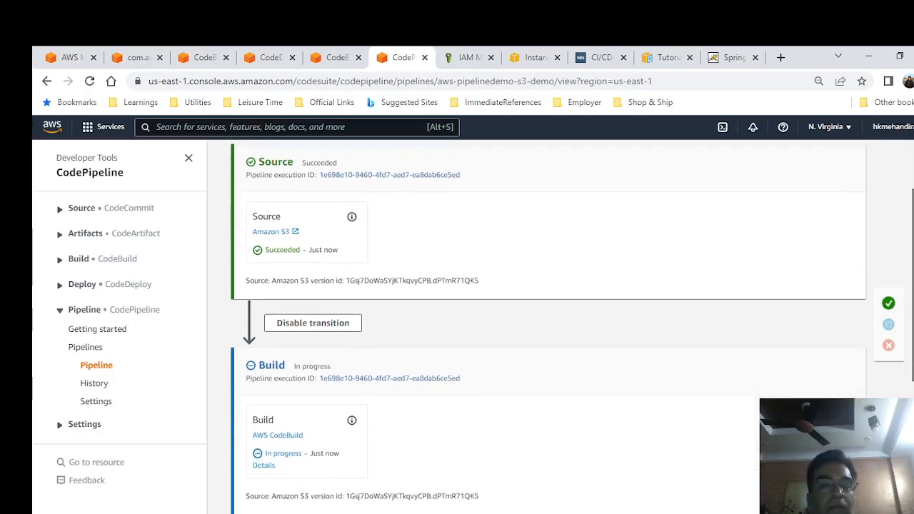
{"action": "scroll", "coordinate": [449, 328], "scroll_direction": "down", "scroll_amount": 1}
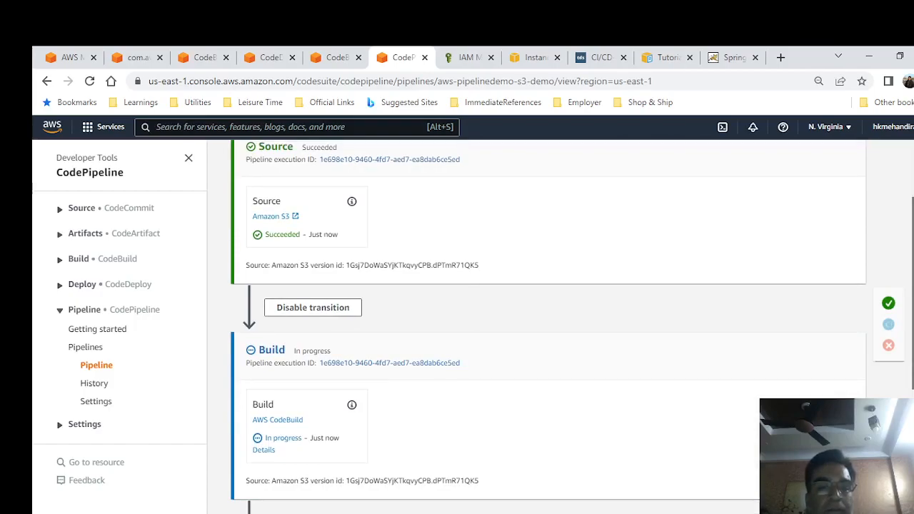
{"action": "scroll", "coordinate": [549, 321], "scroll_direction": "up", "scroll_amount": 1}
{"action": "scroll", "coordinate": [549, 321], "scroll_direction": "down", "scroll_amount": 1}
{"action": "scroll", "coordinate": [549, 321], "scroll_direction": "down", "scroll_amount": 1}
{"action": "scroll", "coordinate": [549, 321], "scroll_direction": "up", "scroll_amount": 2}
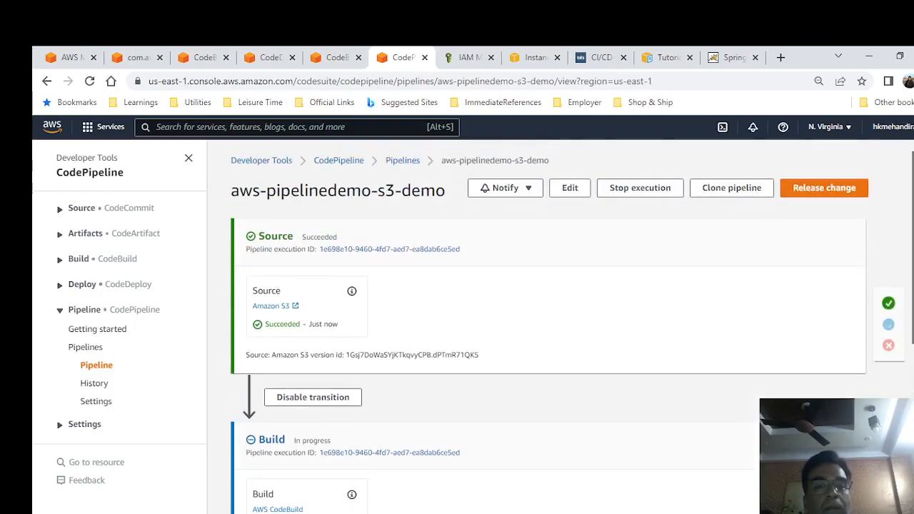
{"action": "scroll", "coordinate": [548, 322], "scroll_direction": "down", "scroll_amount": 2}
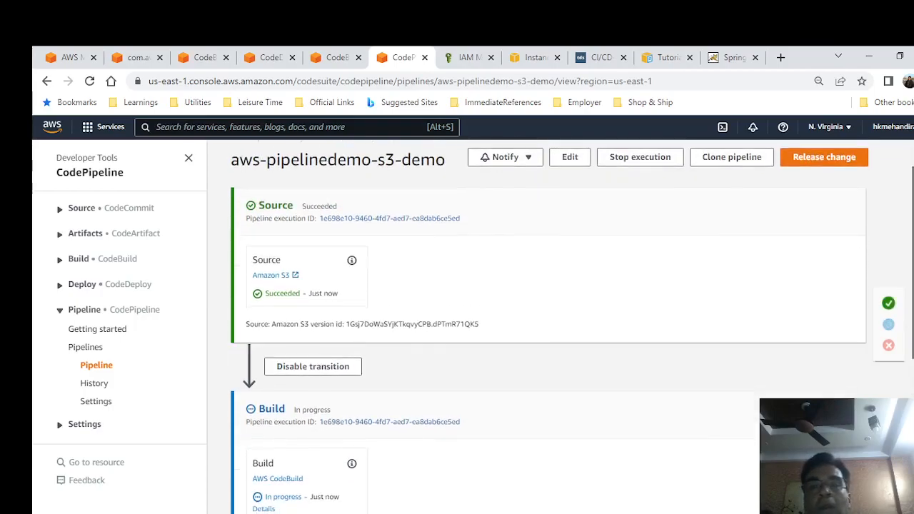
{"action": "scroll", "coordinate": [548, 322], "scroll_direction": "up", "scroll_amount": 2}
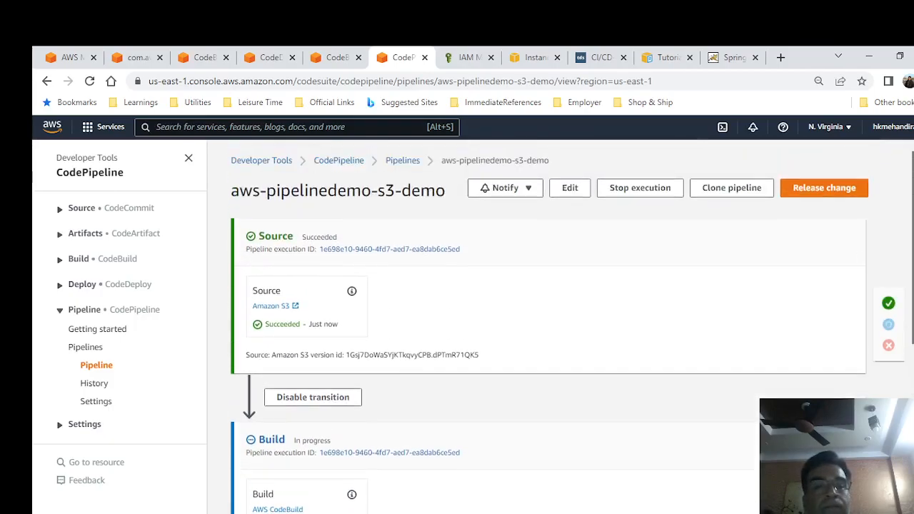
{"action": "scroll", "coordinate": [549, 321], "scroll_direction": "down", "scroll_amount": 4}
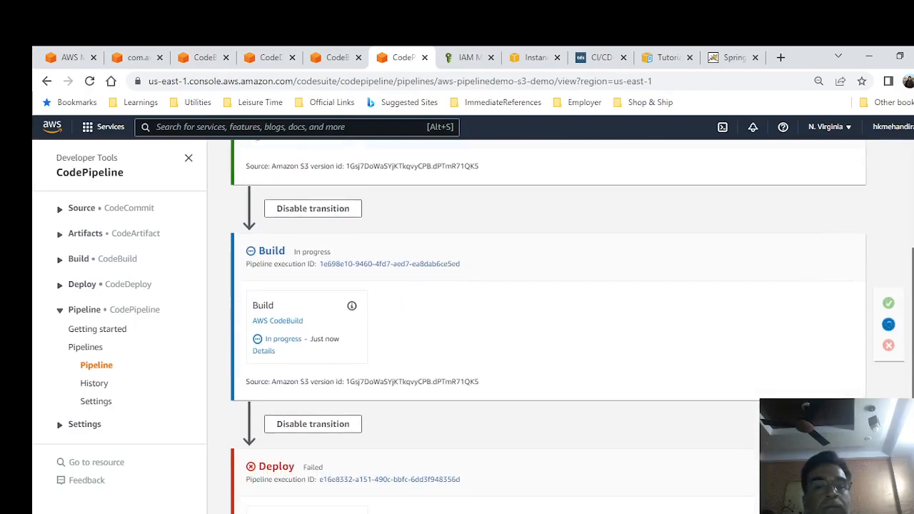
{"action": "scroll", "coordinate": [549, 322], "scroll_direction": "up", "scroll_amount": 1}
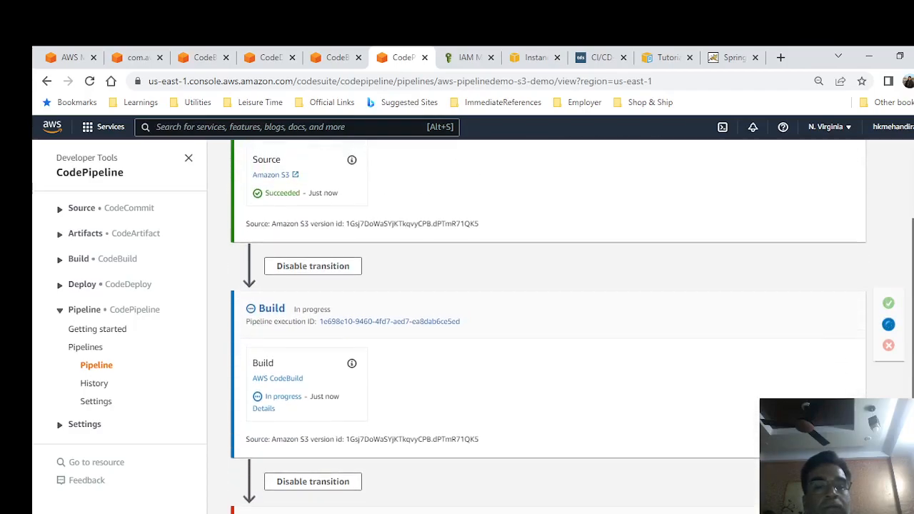
{"action": "key", "text": "alt+Tab"}
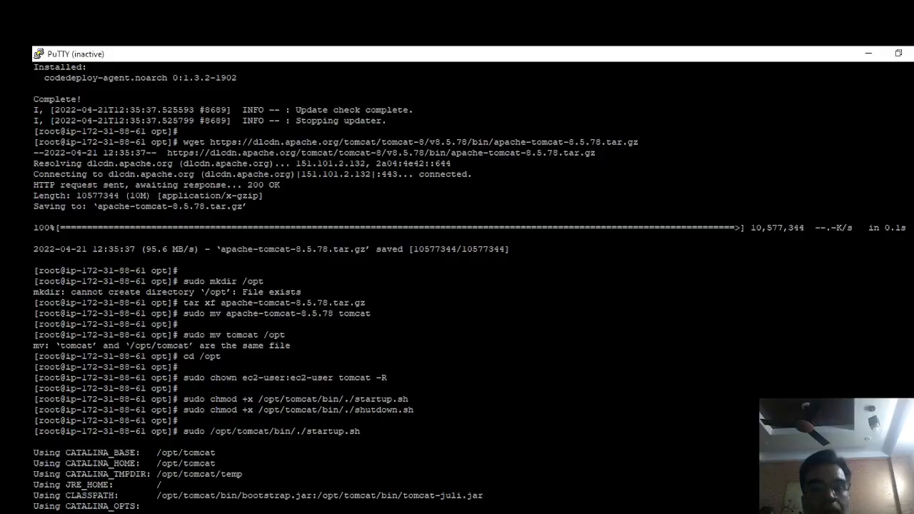
{"action": "key", "text": "alt+Tab"}
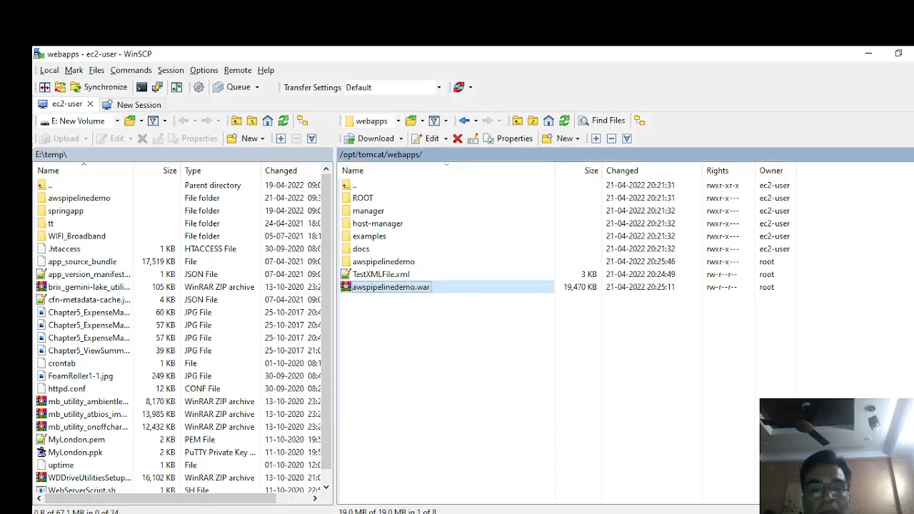
{"action": "key", "text": "alt+Tab"}
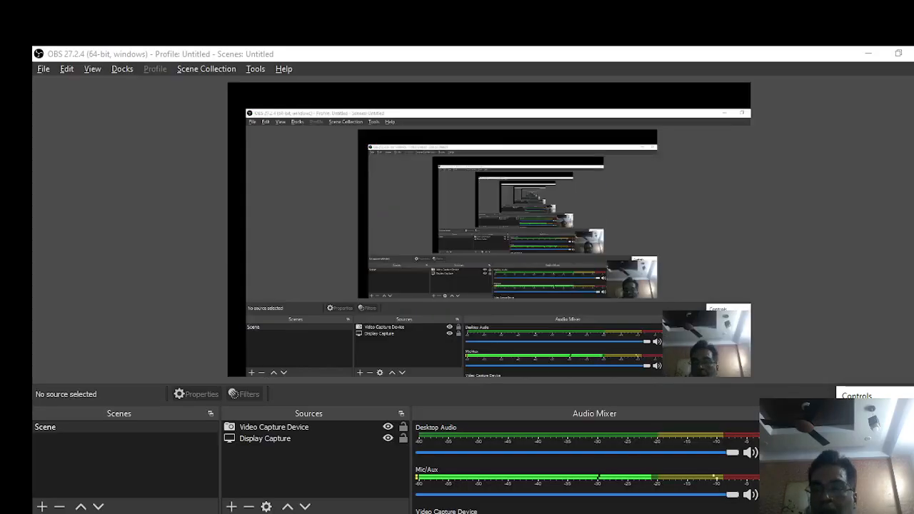
{"action": "key", "text": "alt+Tab"}
{"action": "key", "text": "alt+Tab"}
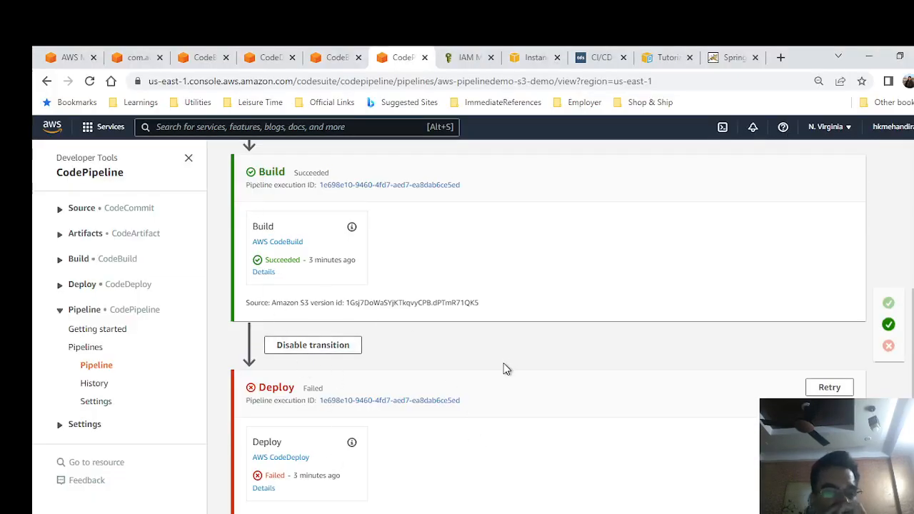
Open the execution details of the pipeline's failed Deploy action and view the deployment's lifecycle events for the instance.
{"action": "left_click", "coordinate": [263, 489]}
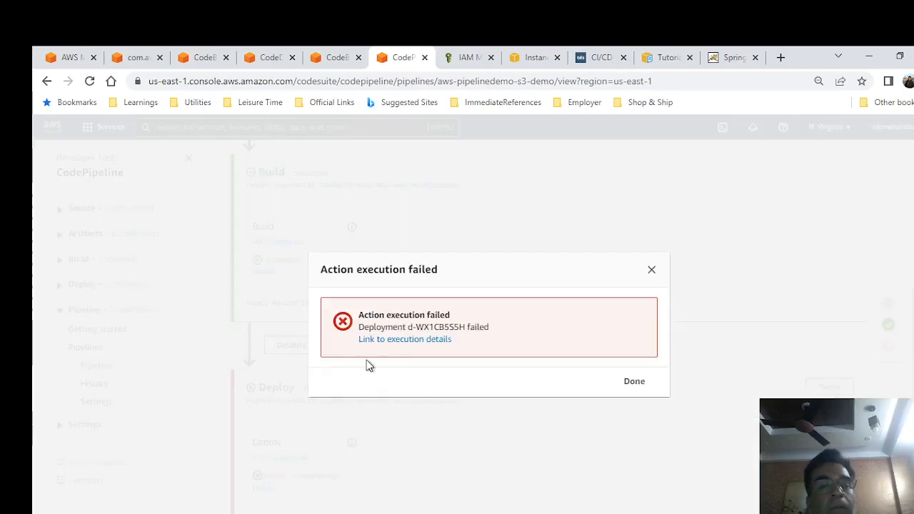
{"action": "left_click", "coordinate": [404, 340]}
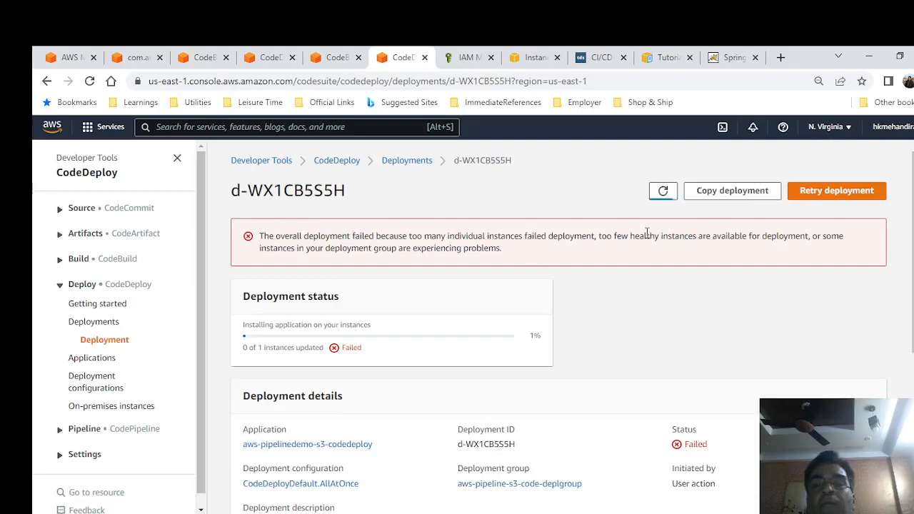
{"action": "scroll", "coordinate": [694, 290], "scroll_direction": "down", "scroll_amount": 4}
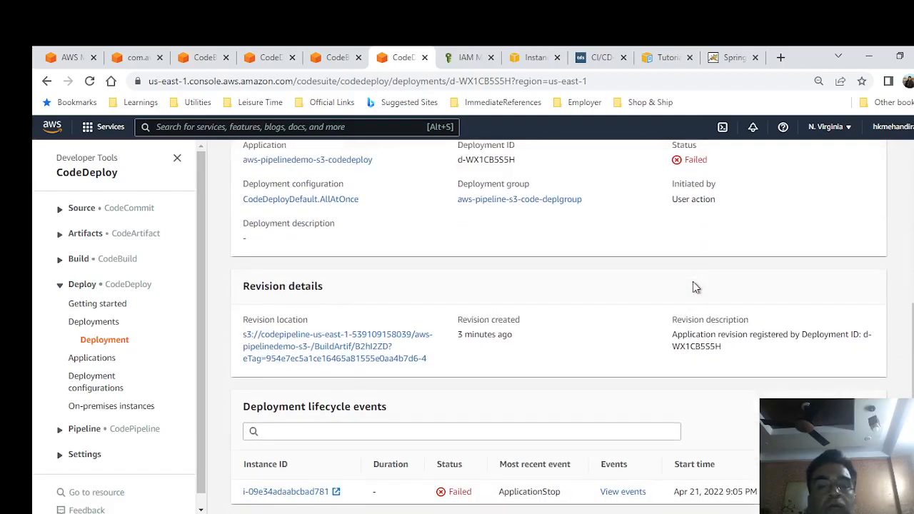
{"action": "left_click", "coordinate": [625, 492]}
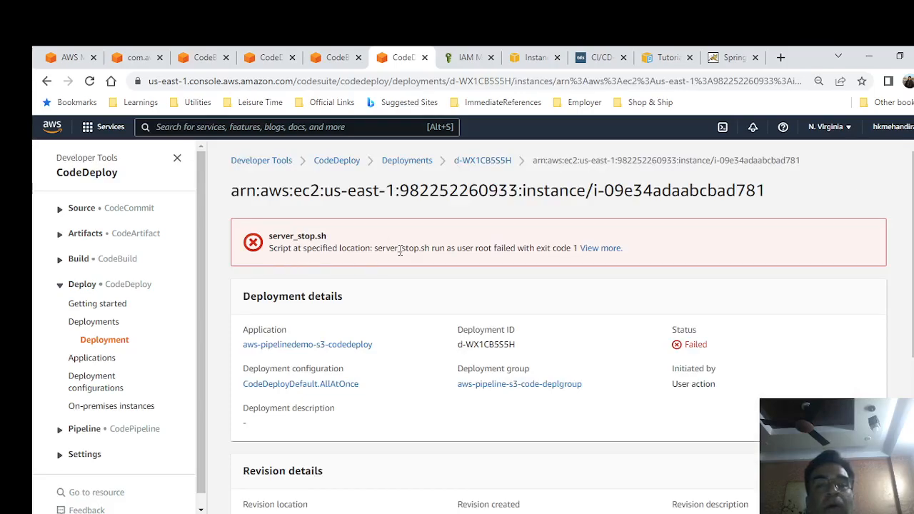
Open the full event logs for the server_stop.sh script and examine the Tomcat shutdown paths in the error lines.
{"action": "left_click", "coordinate": [600, 248]}
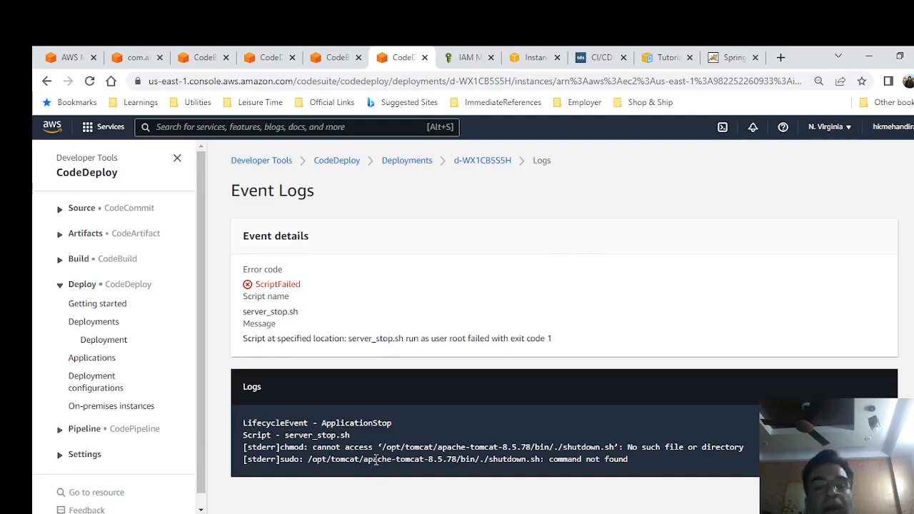
{"action": "left_click_drag", "start_coordinate": [368, 461], "coordinate": [461, 459]}
{"action": "left_click_drag", "start_coordinate": [651, 461], "coordinate": [433, 449]}
{"action": "double_click", "coordinate": [375, 461]}
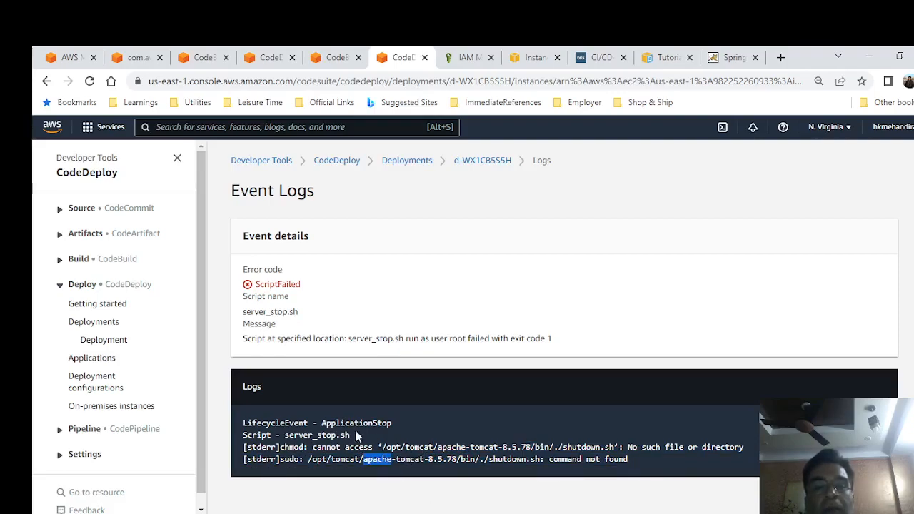
Switch to Eclipse and compare the Tomcat paths in the server_stop.sh and server_start.sh scripts.
{"action": "key", "text": "alt+Tab"}
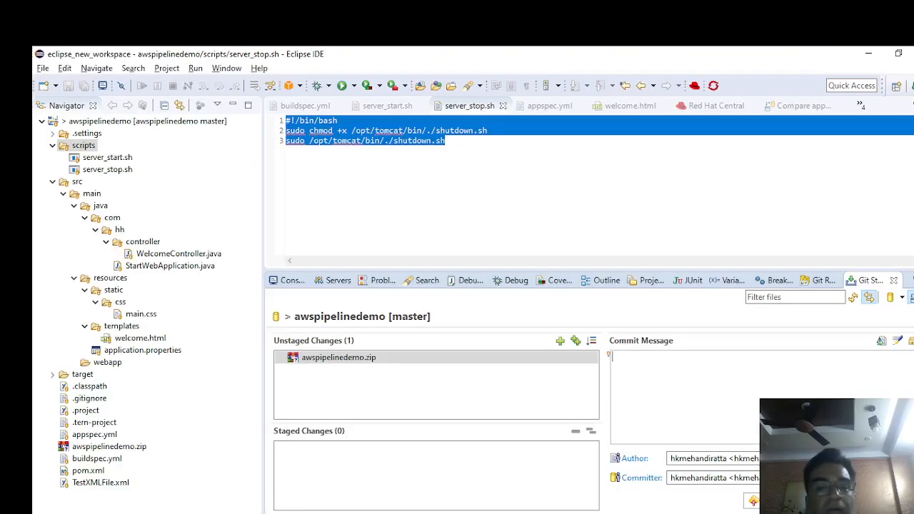
{"action": "left_click", "coordinate": [103, 170]}
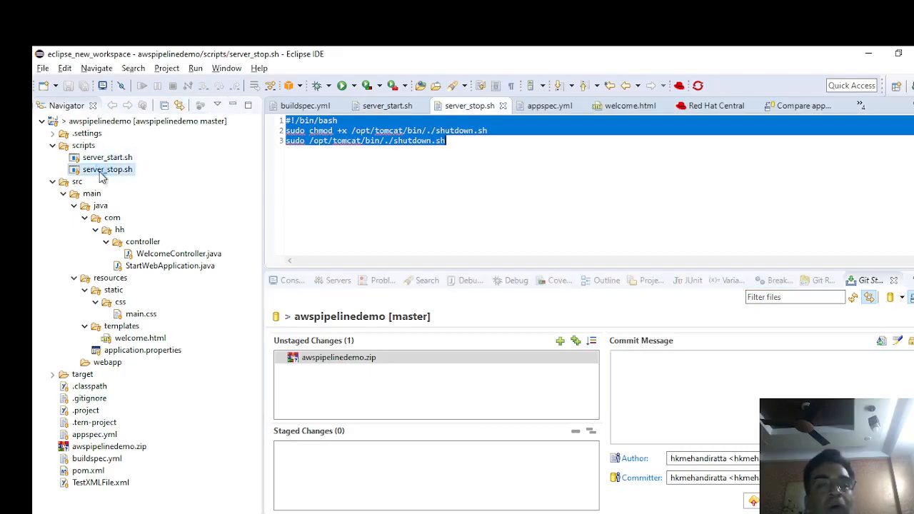
{"action": "left_click", "coordinate": [341, 155]}
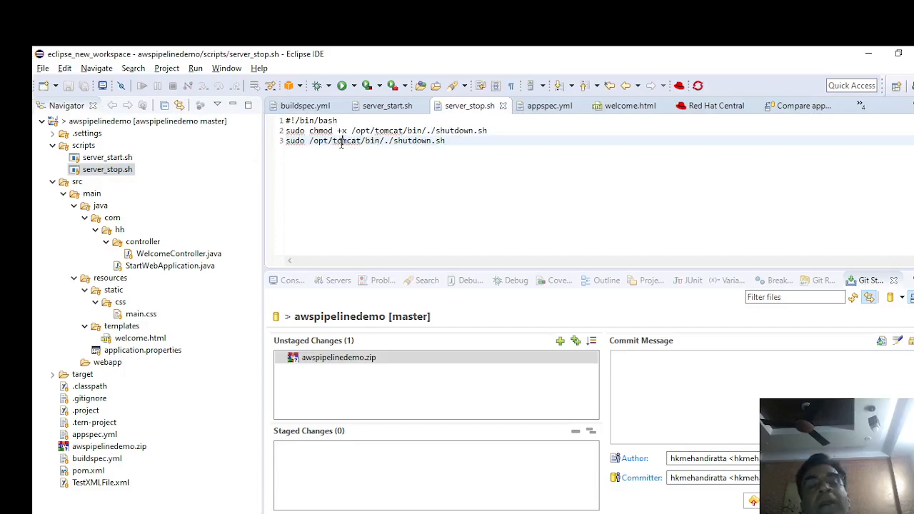
{"action": "mouse_move", "coordinate": [341, 142]}
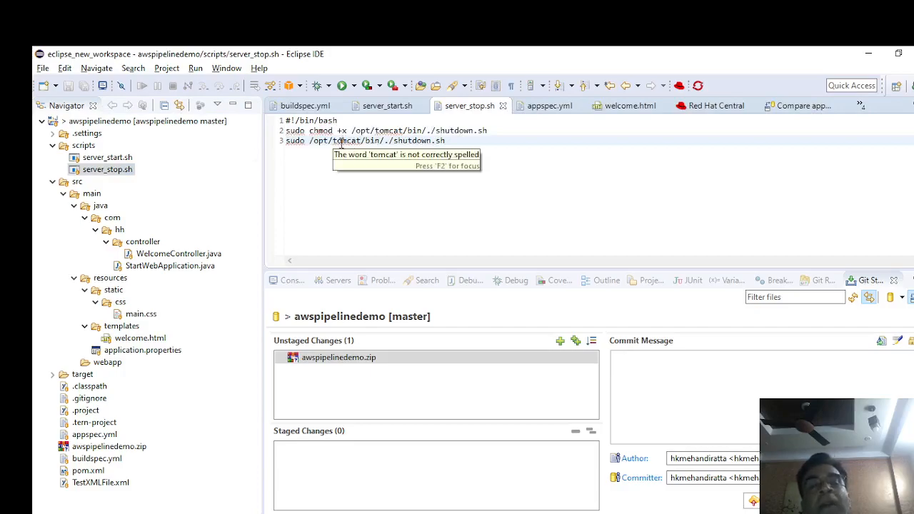
{"action": "double_click", "coordinate": [114, 157]}
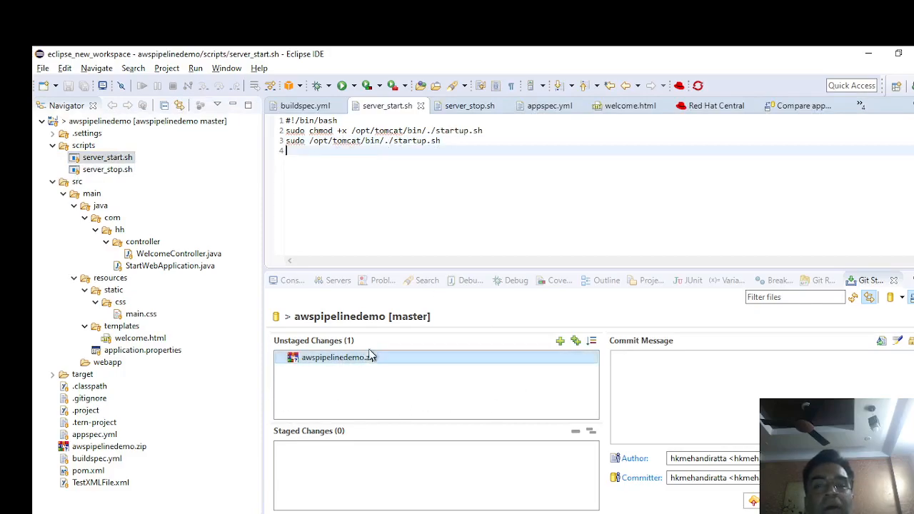
Switch to the browser and check the awspipelinedemo.zip object in the com.awspipelinedemo-war-hh S3 bucket.
{"action": "key", "text": "alt+Tab"}
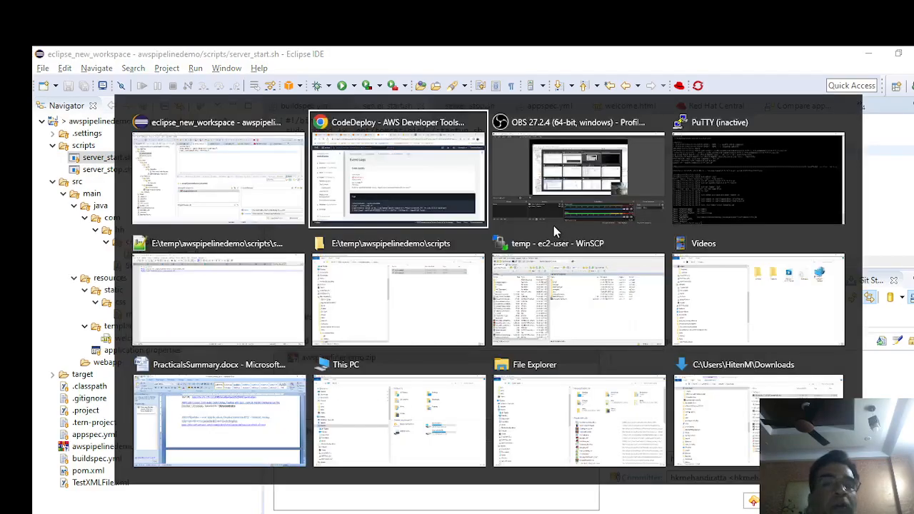
{"action": "left_click", "coordinate": [549, 224]}
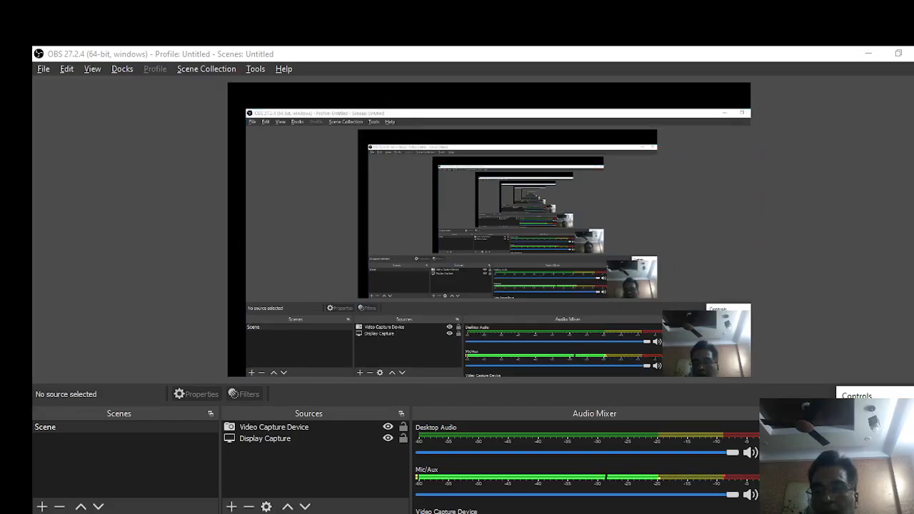
{"action": "key", "text": "alt+Tab"}
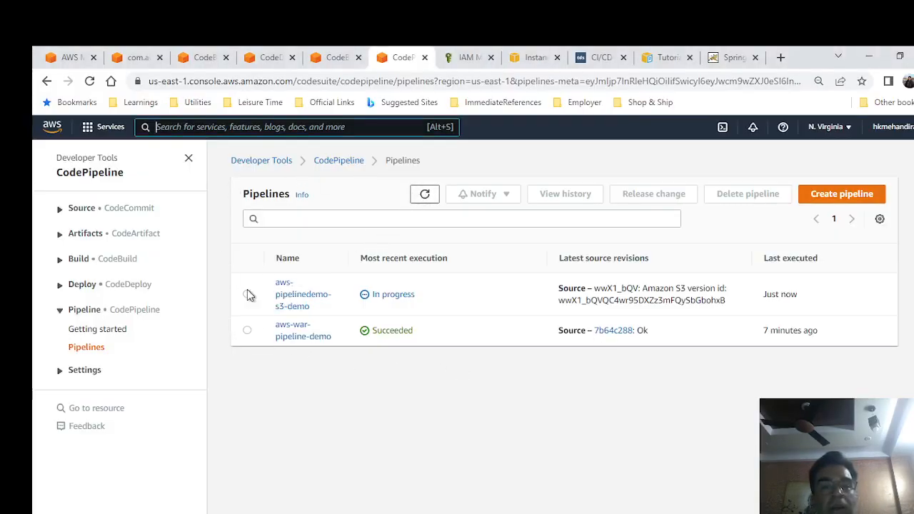
{"action": "left_click", "coordinate": [143, 57]}
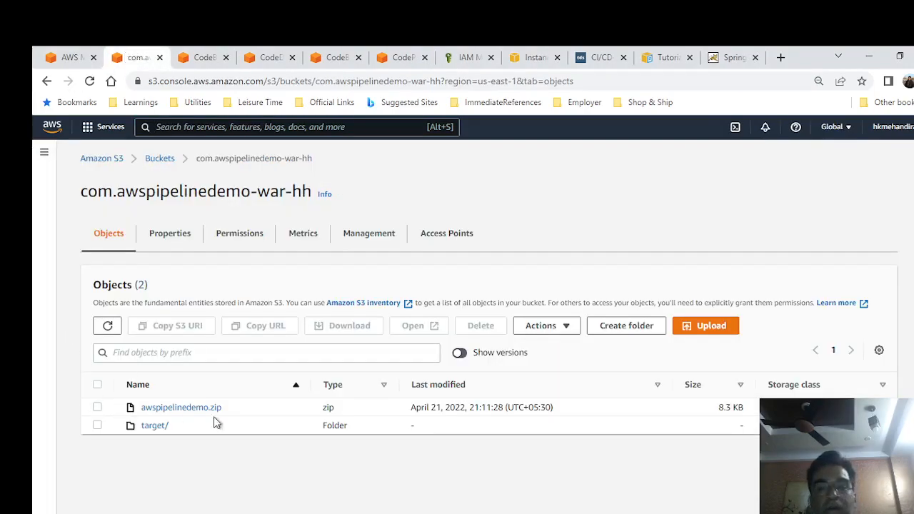
Open the aws-pipelinedemo-s3-demo pipeline from the CodePipeline list and check the progress of its source, build and deploy stages.
{"action": "left_click", "coordinate": [338, 57]}
{"action": "left_click", "coordinate": [385, 56]}
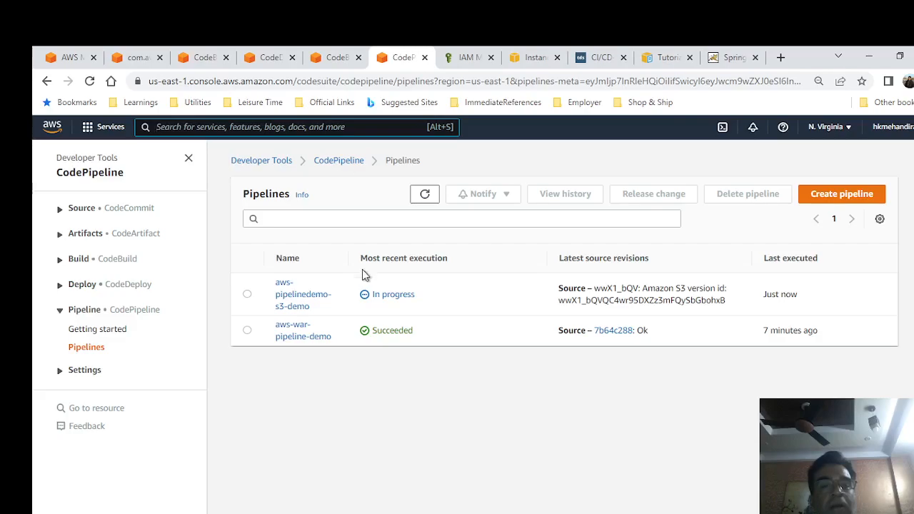
{"action": "left_click", "coordinate": [296, 299]}
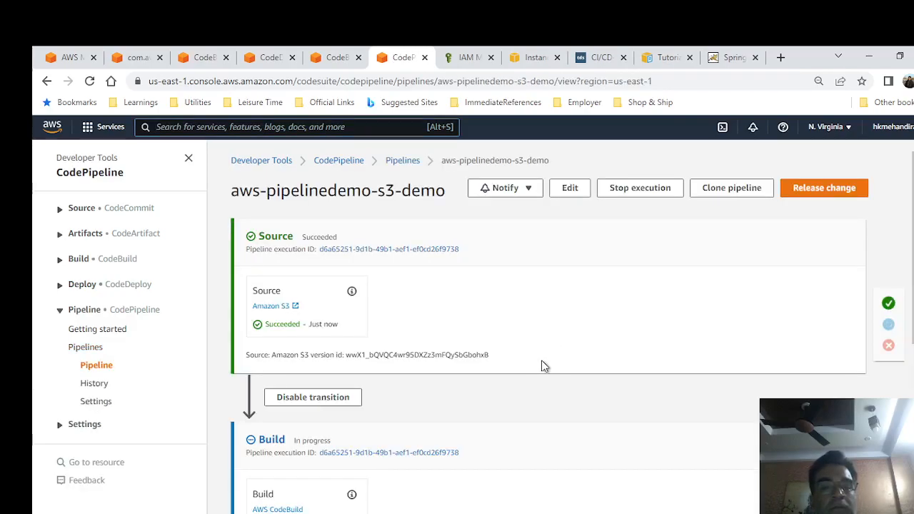
{"action": "scroll", "coordinate": [542, 357], "scroll_direction": "down", "scroll_amount": 2}
{"action": "scroll", "coordinate": [530, 356], "scroll_direction": "down", "scroll_amount": 2}
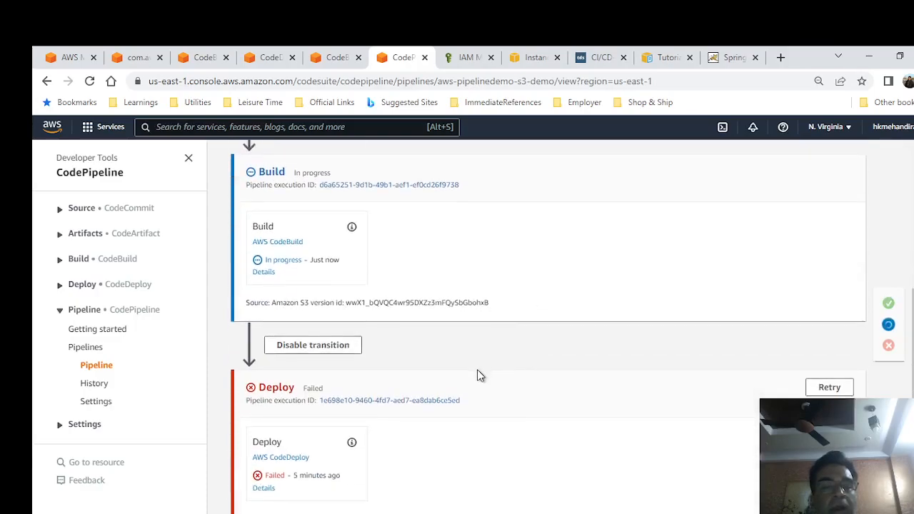
{"action": "scroll", "coordinate": [587, 350], "scroll_direction": "up", "scroll_amount": 1}
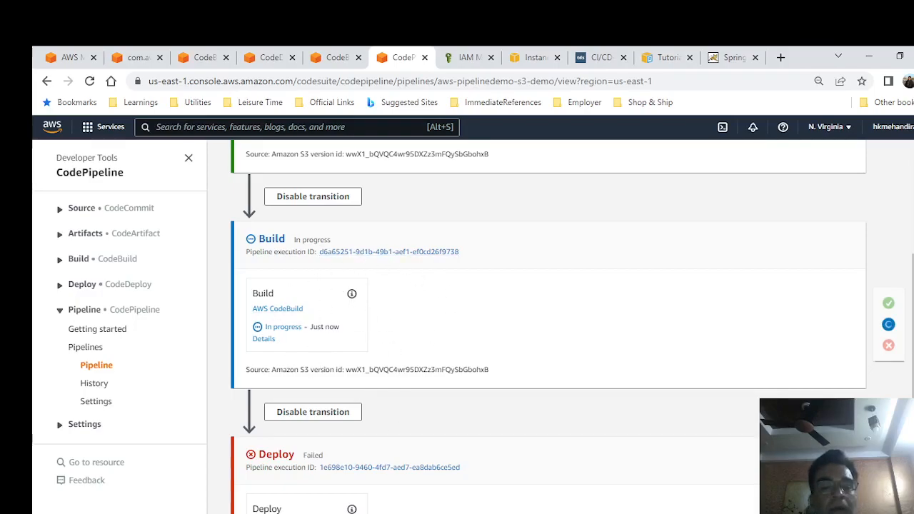
Switch to the browser to view the deployed awspipelinedemo page and check the pipeline's build and deploy stages.
{"action": "key", "text": "alt+Tab"}
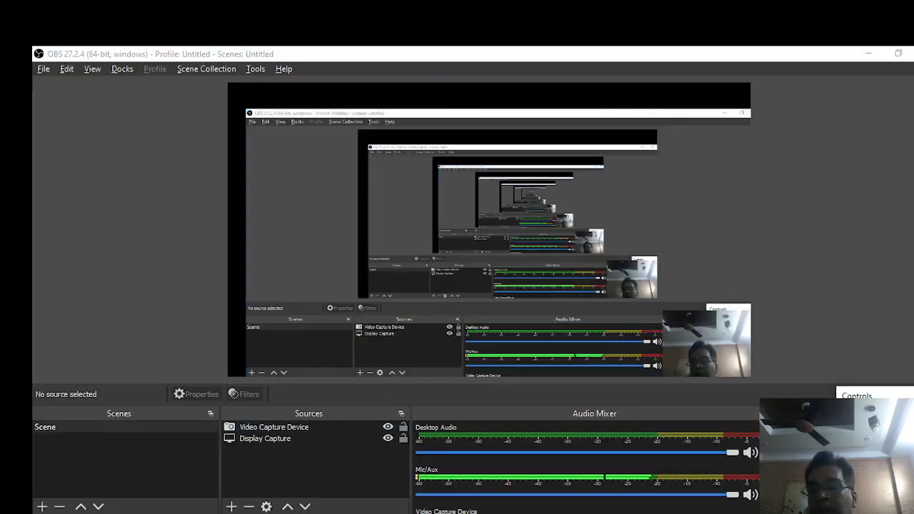
{"action": "key", "text": "alt+Tab"}
{"action": "key", "text": "alt+Tab"}
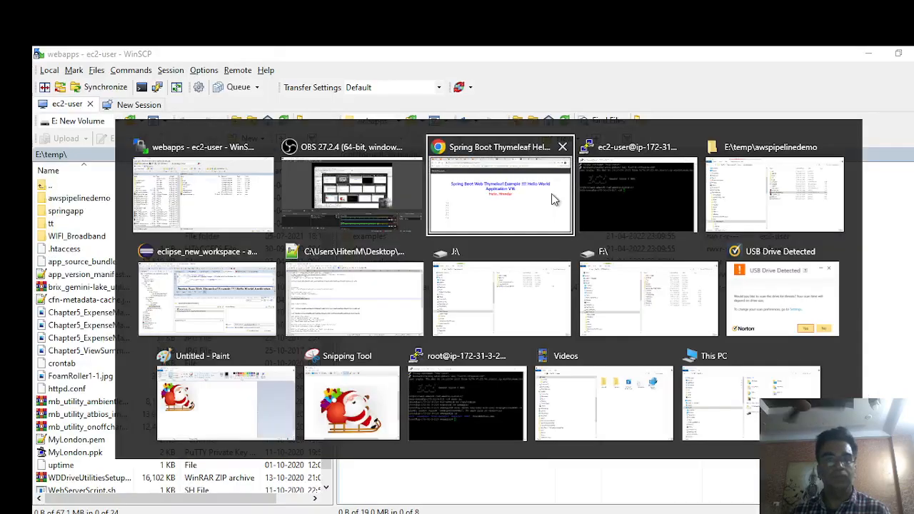
{"action": "left_click", "coordinate": [554, 200]}
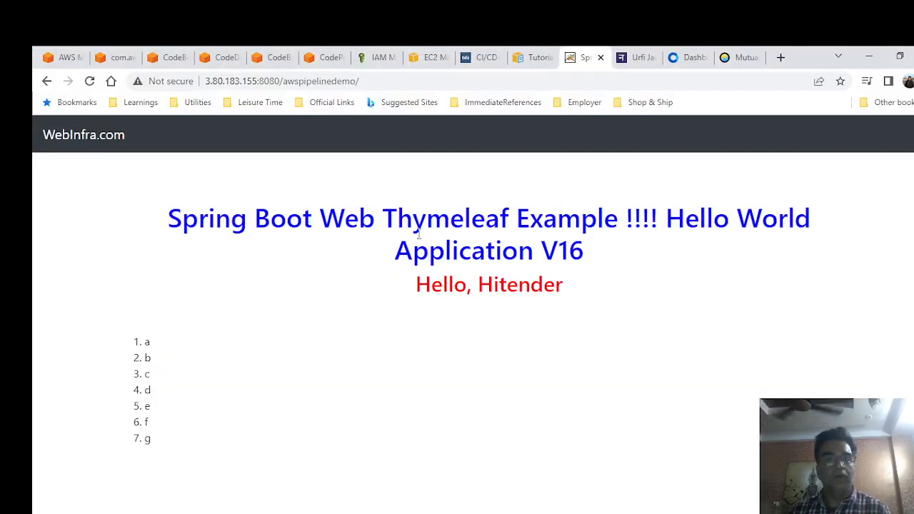
{"action": "left_click", "coordinate": [315, 53]}
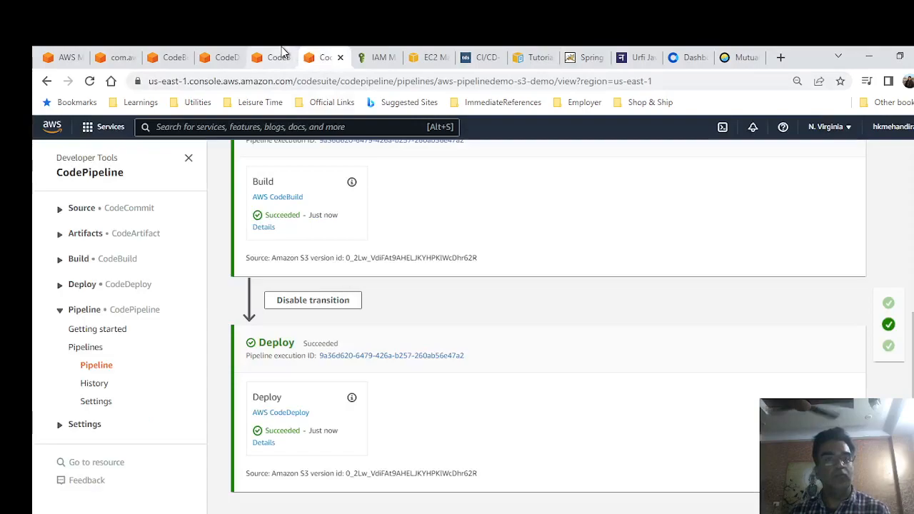
Review the DemoEC2ForCodeDeploy-S3 instance in EC2 and the configuration of the aws-pipelinedemo-s3 CodeBuild project.
{"action": "left_click", "coordinate": [282, 57]}
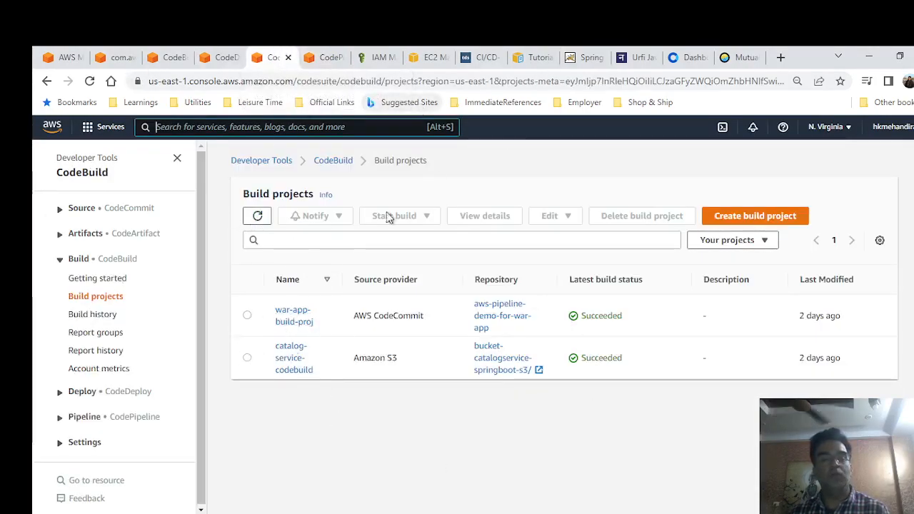
{"action": "left_click", "coordinate": [421, 57]}
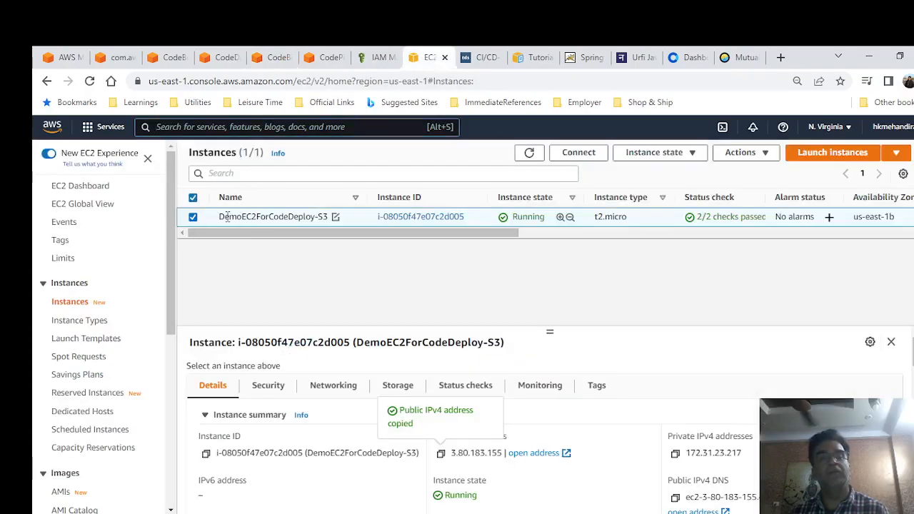
{"action": "left_click", "coordinate": [166, 57]}
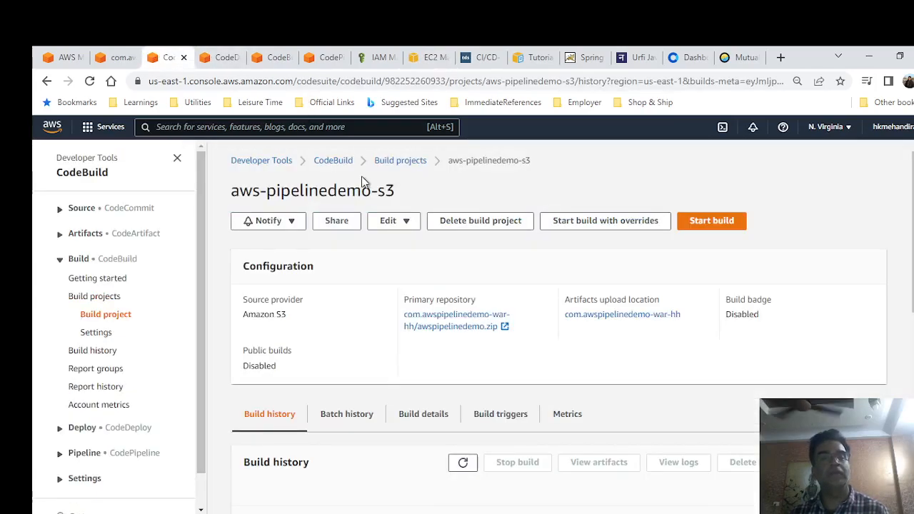
Open the aws-pipeline-s3-code-deplgroup deployment group for editing and review its EC2 instance tags in the environment configuration.
{"action": "left_click", "coordinate": [208, 53]}
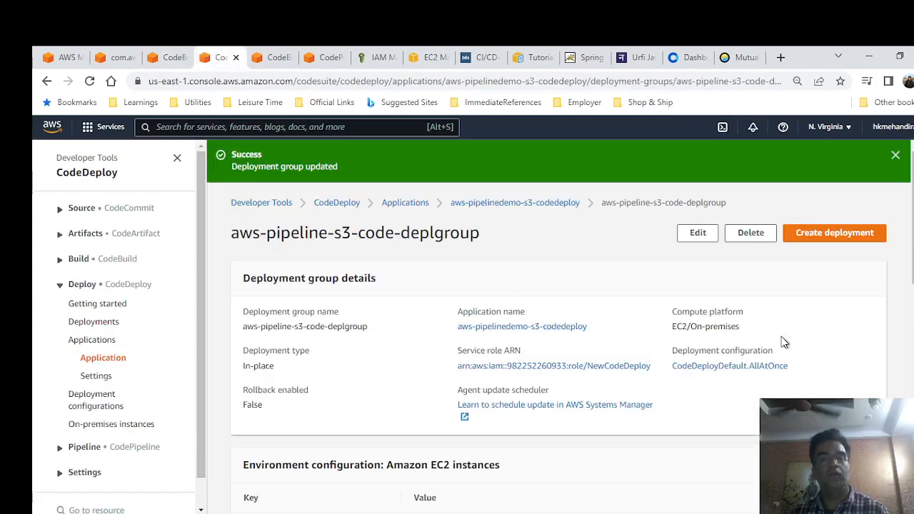
{"action": "scroll", "coordinate": [377, 435], "scroll_direction": "down", "scroll_amount": 3}
{"action": "scroll", "coordinate": [758, 378], "scroll_direction": "up", "scroll_amount": 3}
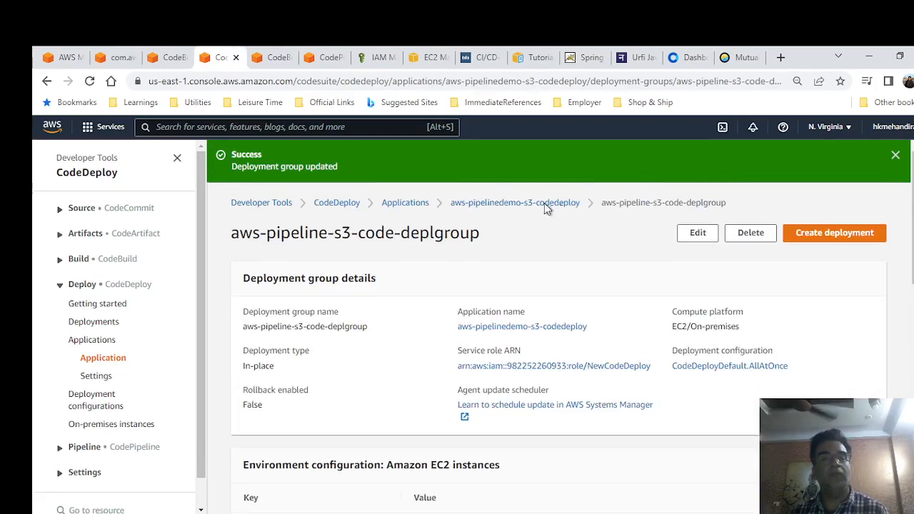
{"action": "left_click", "coordinate": [699, 234]}
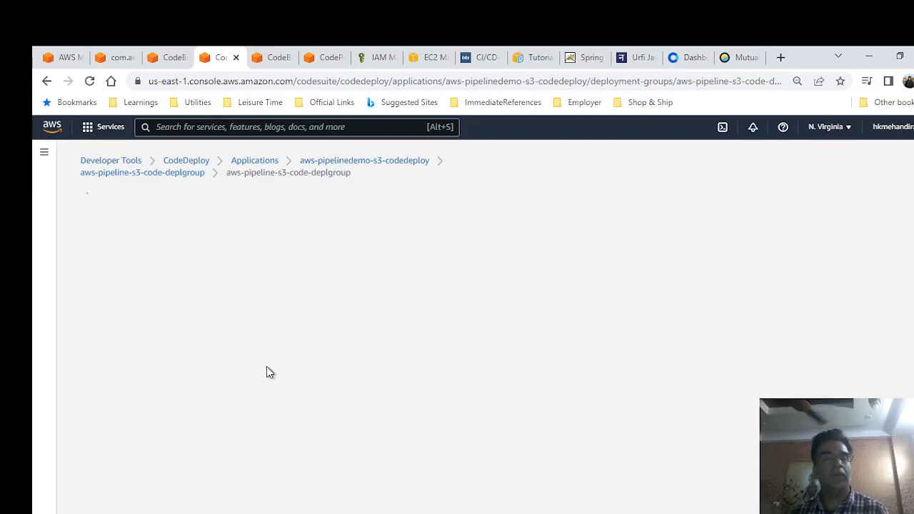
{"action": "scroll", "coordinate": [257, 298], "scroll_direction": "down", "scroll_amount": 1}
{"action": "scroll", "coordinate": [257, 300], "scroll_direction": "down", "scroll_amount": 8}
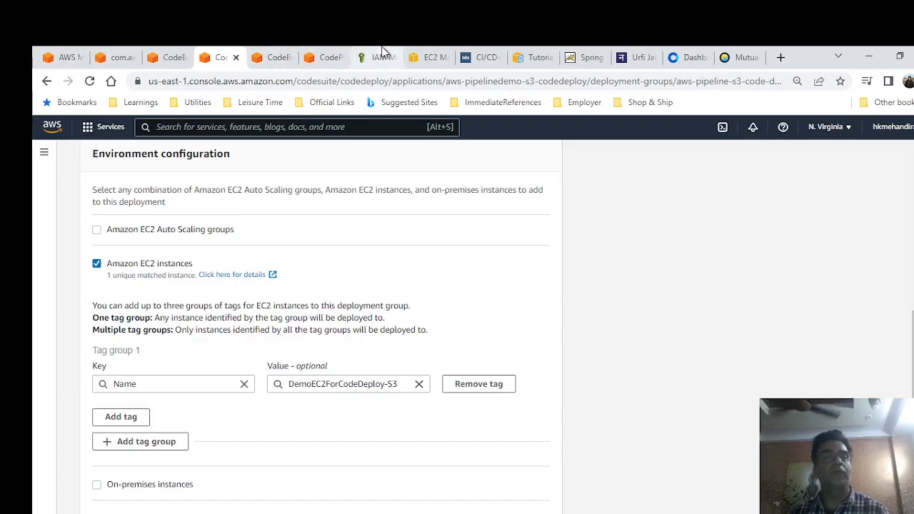
Revisit the DemoEC2ForCodeDeploy-S3 instance in EC2 and check the version in the heading of the deployed awspipelinedemo page.
{"action": "left_click", "coordinate": [382, 59]}
{"action": "left_click", "coordinate": [420, 60]}
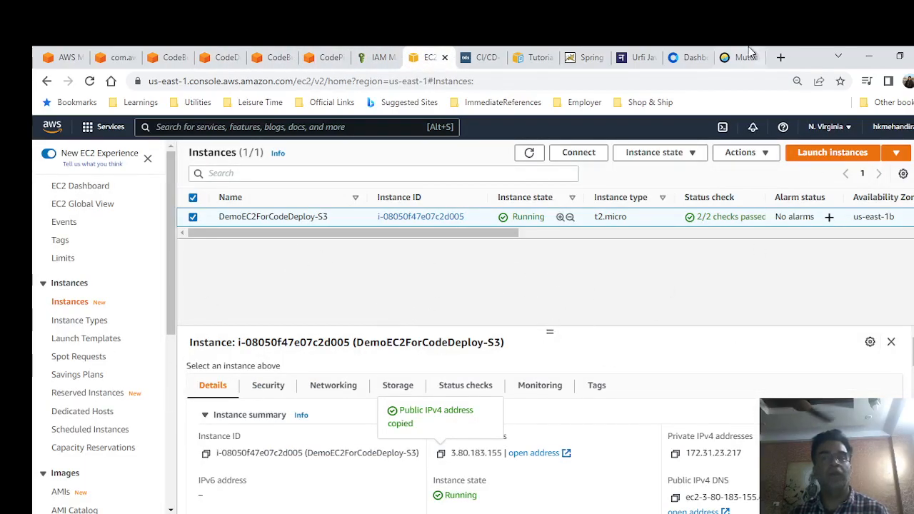
{"action": "left_click", "coordinate": [585, 57]}
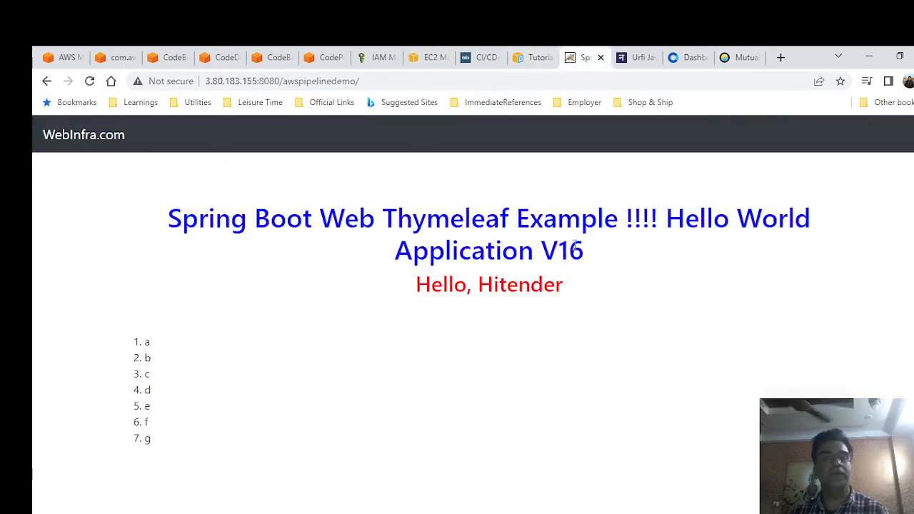
{"action": "left_click_drag", "start_coordinate": [584, 252], "coordinate": [544, 250]}
Switch to Eclipse and check the version heading in welcome.html and the unstaged changes of the awspipelinedemo project.
{"action": "key", "text": "alt+Tab"}
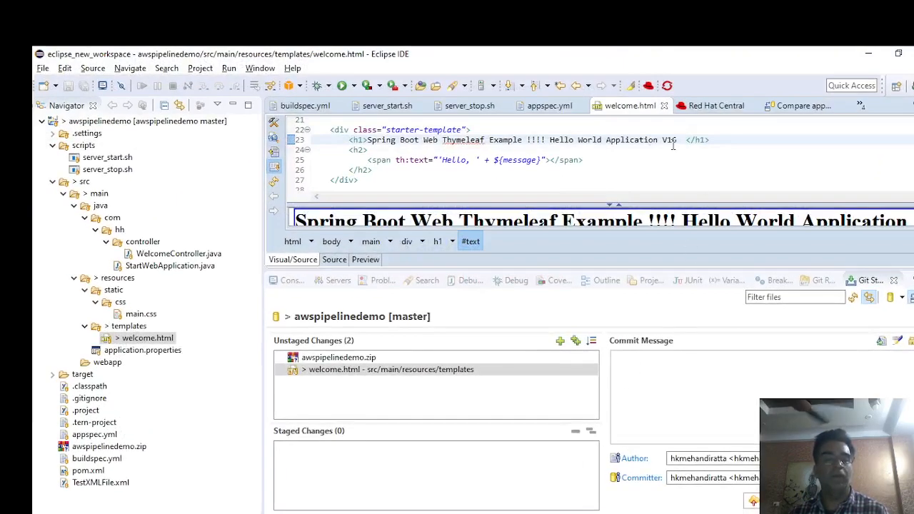
{"action": "left_click", "coordinate": [458, 369]}
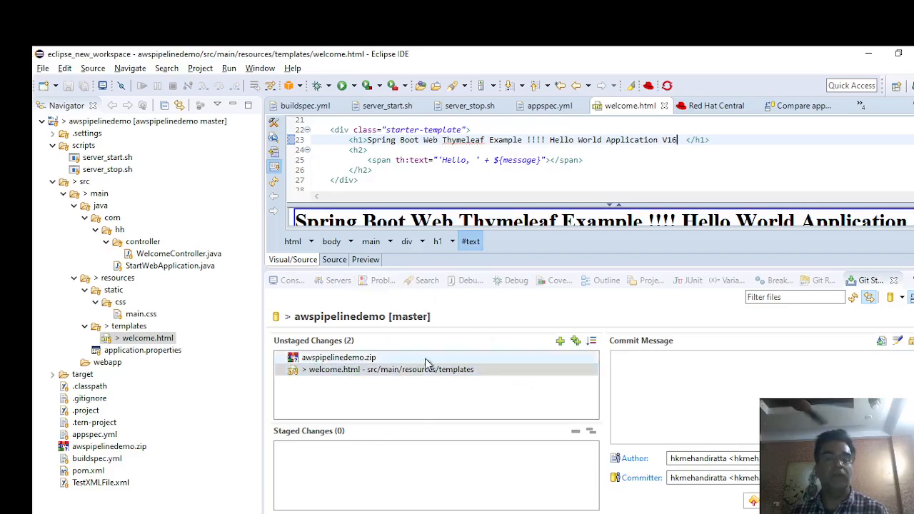
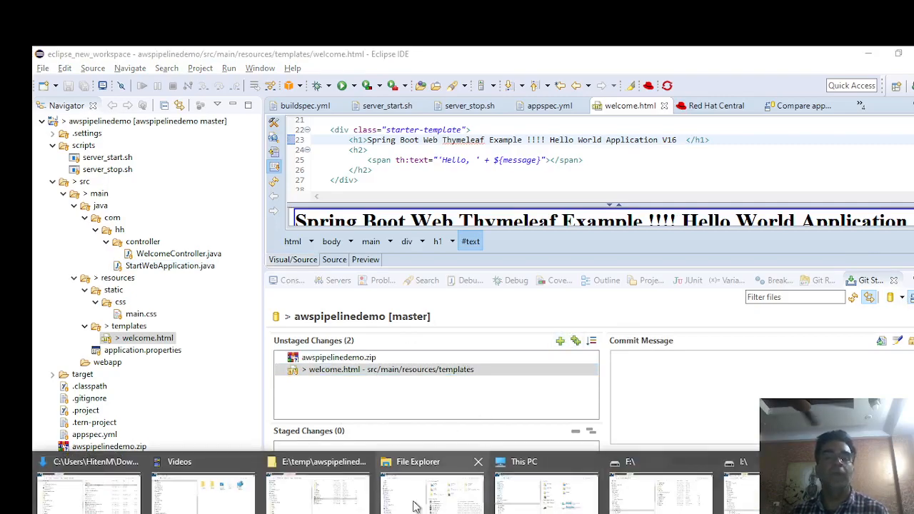
{"action": "left_click", "coordinate": [542, 159]}
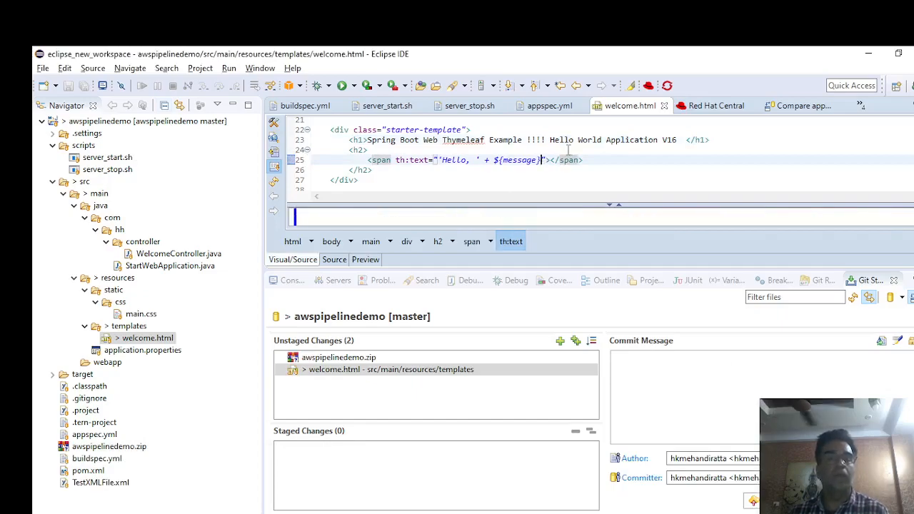
Switch to Notepad++ and copy the role name codebuild-bookapp-buildproj-service-role from the new 3 notes.
{"action": "key", "text": "alt+Tab"}
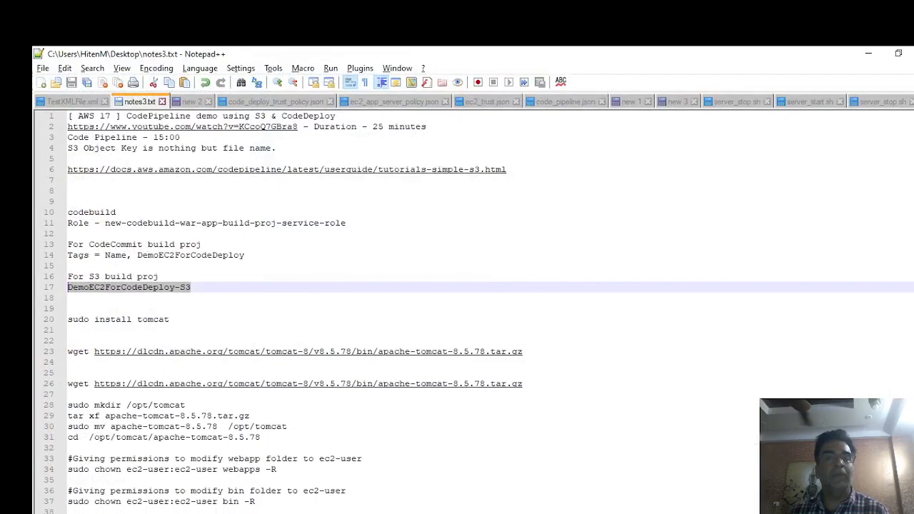
{"action": "left_click", "coordinate": [675, 102]}
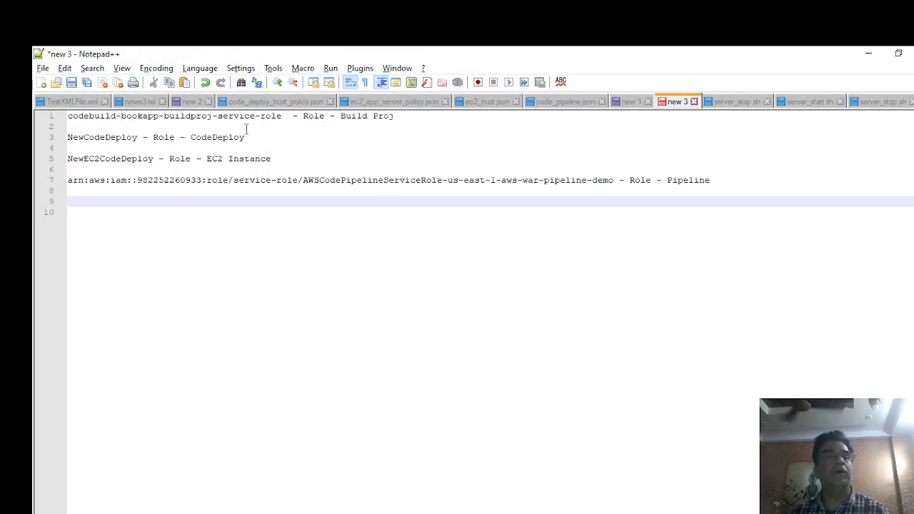
{"action": "left_click_drag", "start_coordinate": [282, 118], "coordinate": [43, 103]}
{"action": "key", "text": "ctrl+c"}
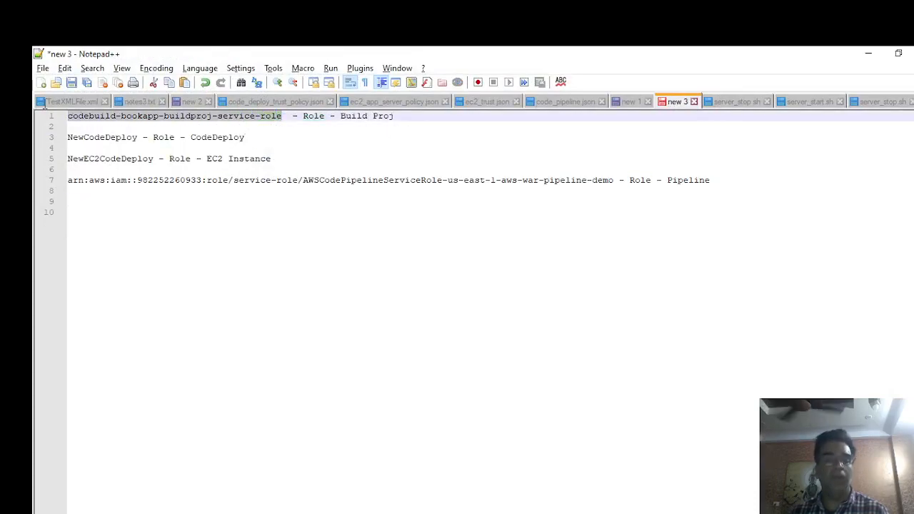
Switch to the browser, search the IAM roles for codebuild-bookapp-buildproj-service-role and open that role.
{"action": "key", "text": "alt+Tab"}
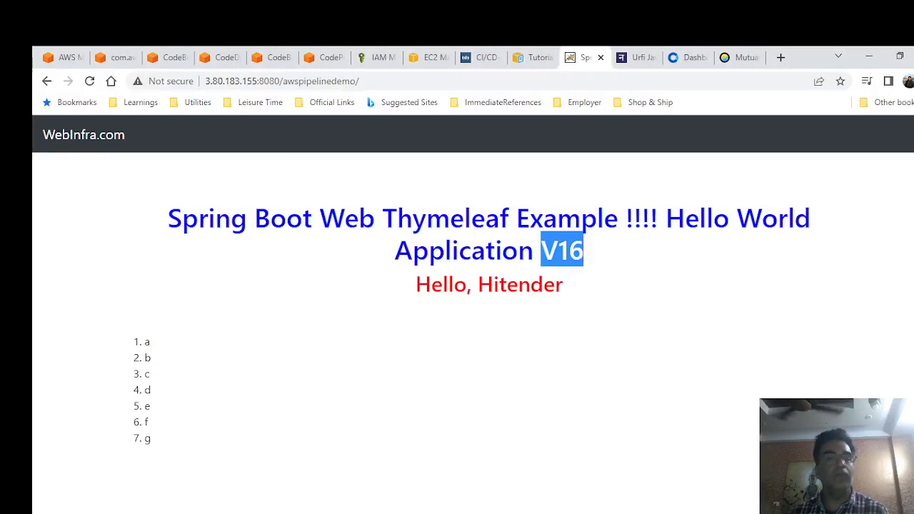
{"action": "left_click", "coordinate": [377, 57]}
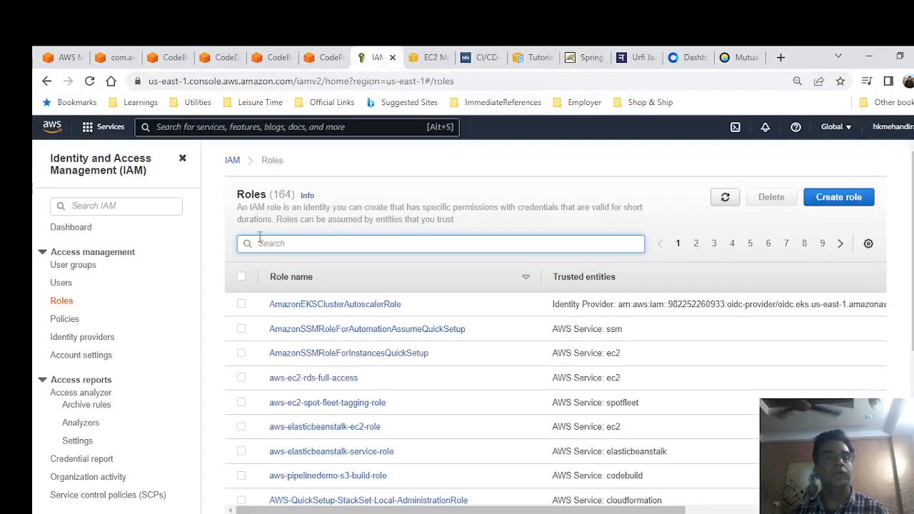
{"action": "key", "text": "ctrl+v"}
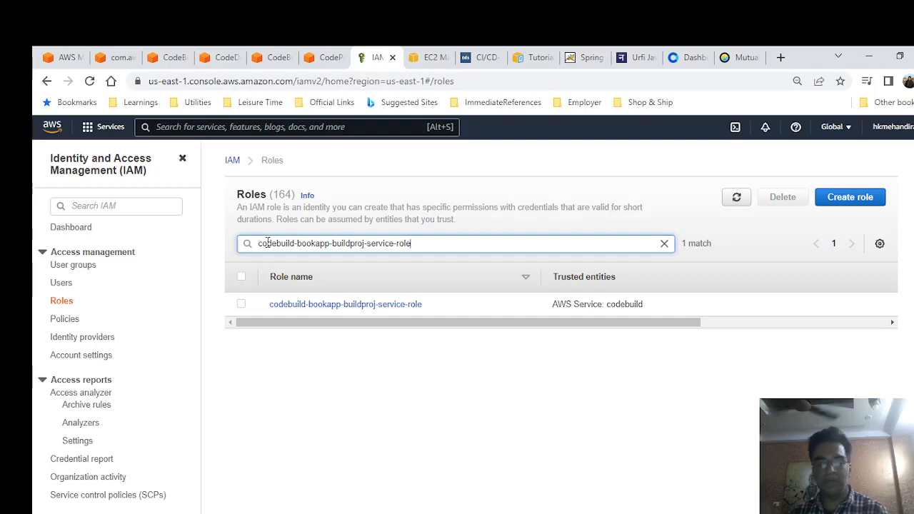
{"action": "left_click", "coordinate": [380, 305]}
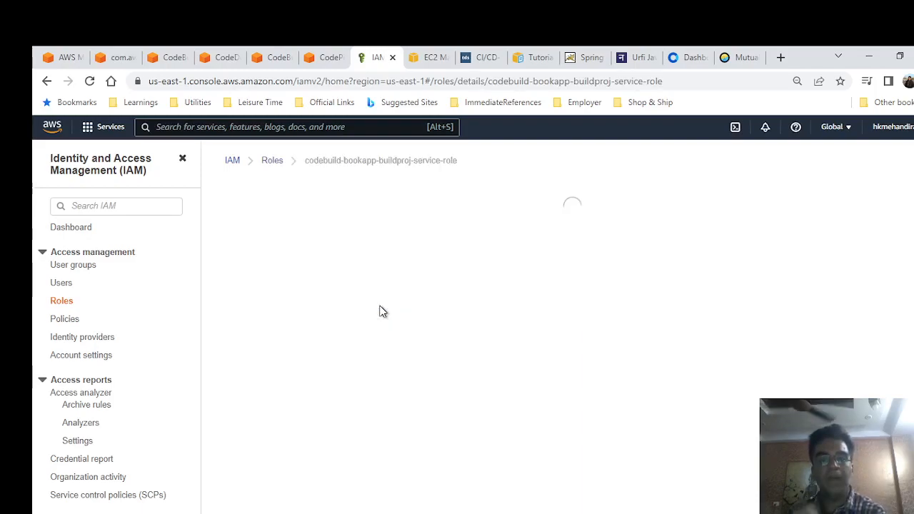
Review the build role's permissions policies and types, and open CodeBuildBasePolicy-aws-pipelinedemo-s3-us-east-1 separately before returning to the role.
{"action": "scroll", "coordinate": [566, 286], "scroll_direction": "down", "scroll_amount": 2}
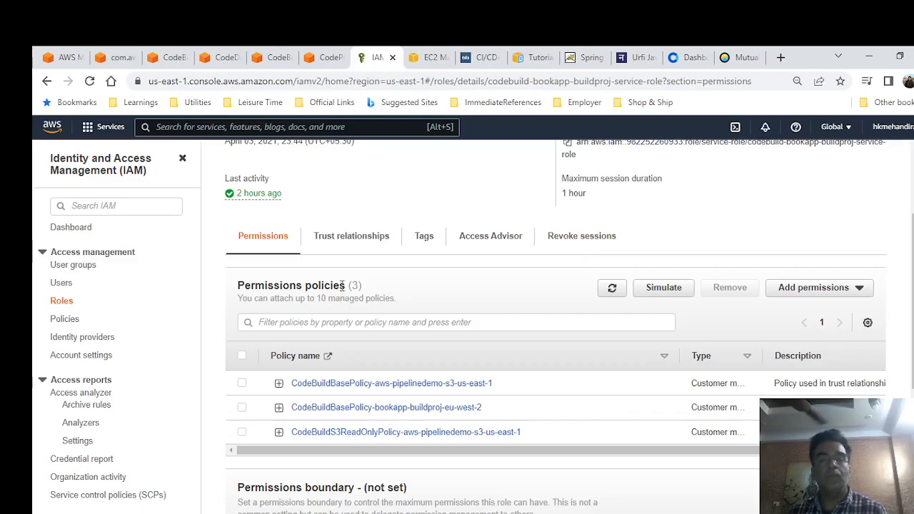
{"action": "left_click_drag", "start_coordinate": [500, 450], "coordinate": [522, 450]}
{"action": "left_click_drag", "start_coordinate": [701, 450], "coordinate": [509, 456]}
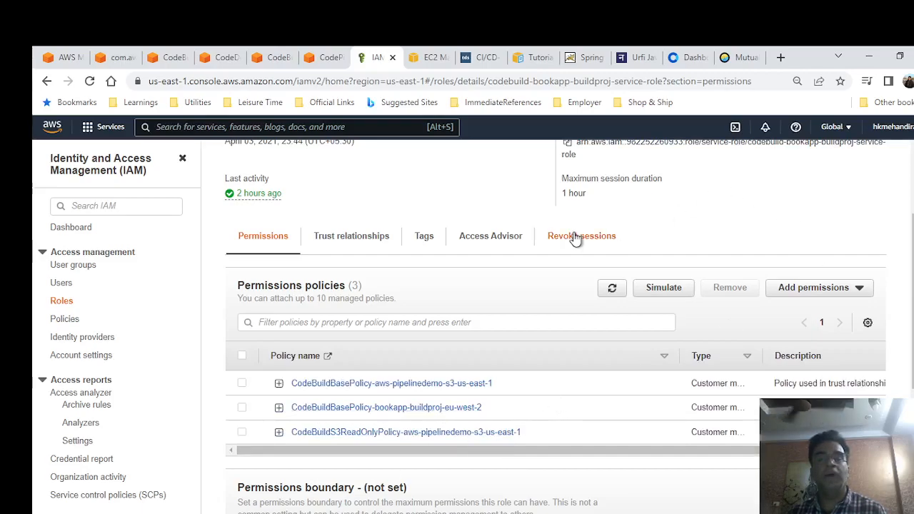
{"action": "scroll", "coordinate": [489, 346], "scroll_direction": "down", "scroll_amount": 1}
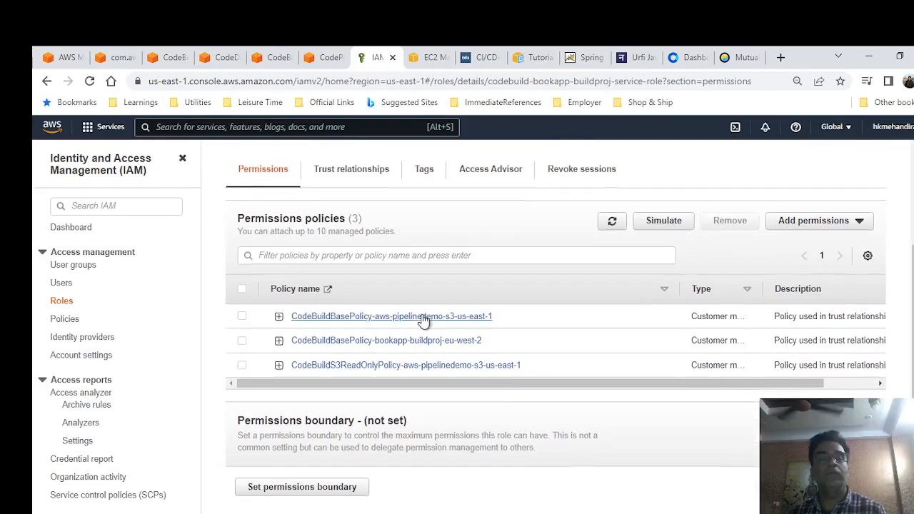
{"action": "scroll", "coordinate": [442, 450], "scroll_direction": "down", "scroll_amount": 2}
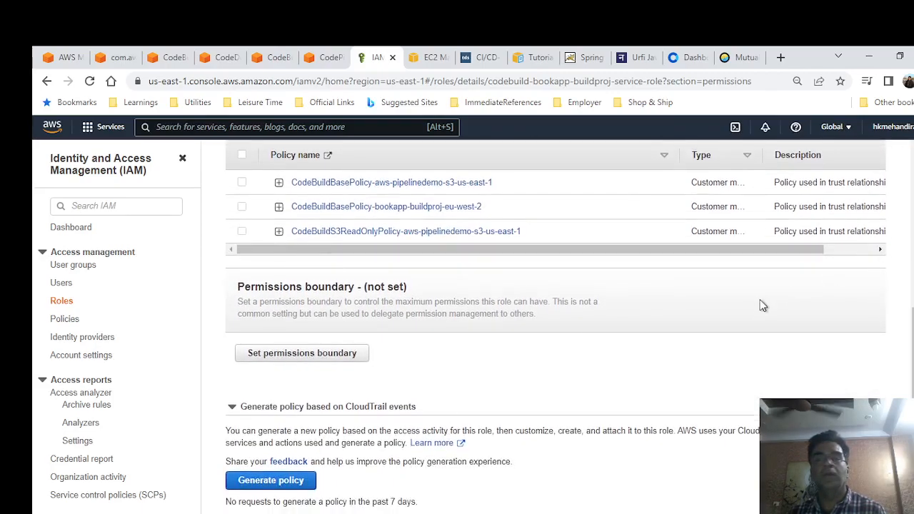
{"action": "left_click_drag", "start_coordinate": [760, 155], "coordinate": [823, 157]}
{"action": "scroll", "coordinate": [537, 344], "scroll_direction": "up", "scroll_amount": 1}
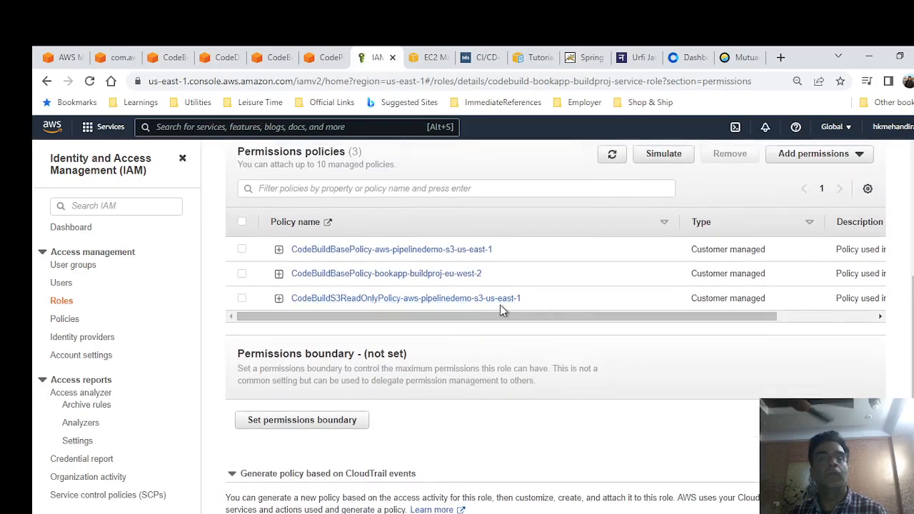
{"action": "scroll", "coordinate": [586, 300], "scroll_direction": "up", "scroll_amount": 1}
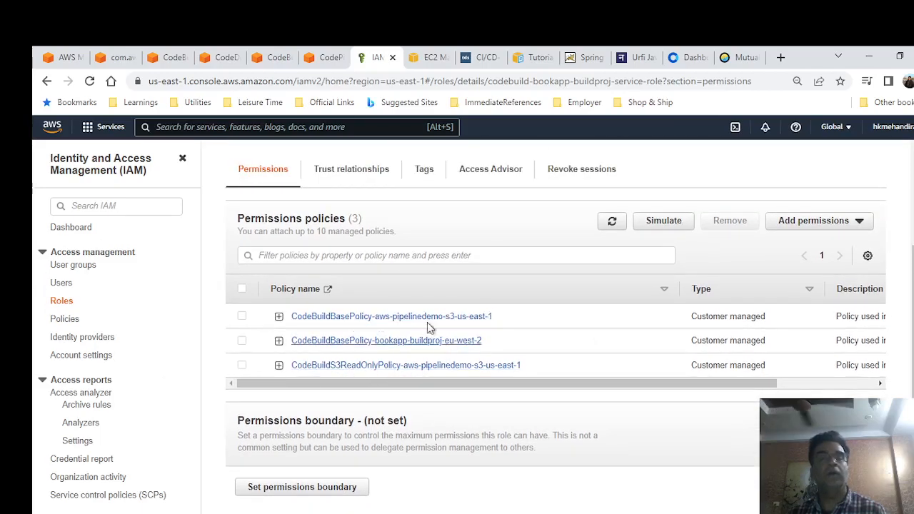
{"action": "scroll", "coordinate": [363, 279], "scroll_direction": "up", "scroll_amount": 3}
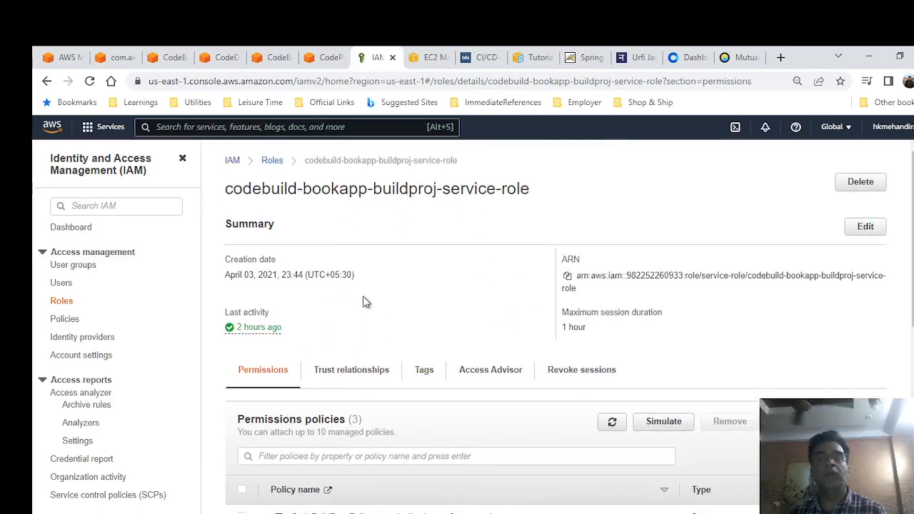
{"action": "scroll", "coordinate": [470, 366], "scroll_direction": "down", "scroll_amount": 1}
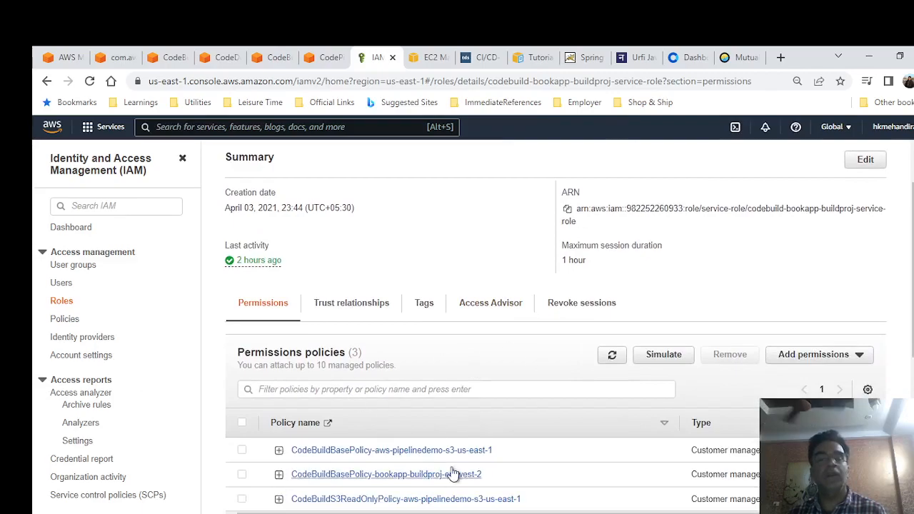
{"action": "scroll", "coordinate": [508, 438], "scroll_direction": "down", "scroll_amount": 2}
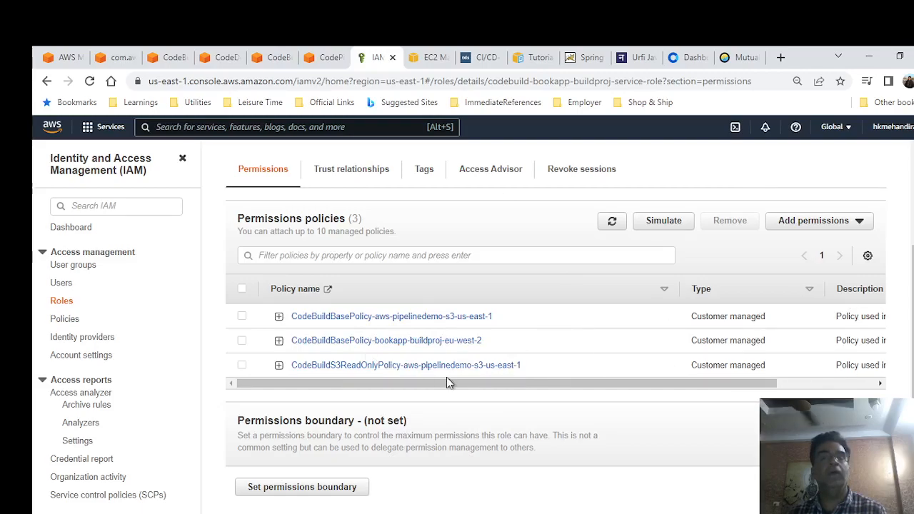
{"action": "left_click", "coordinate": [370, 316]}
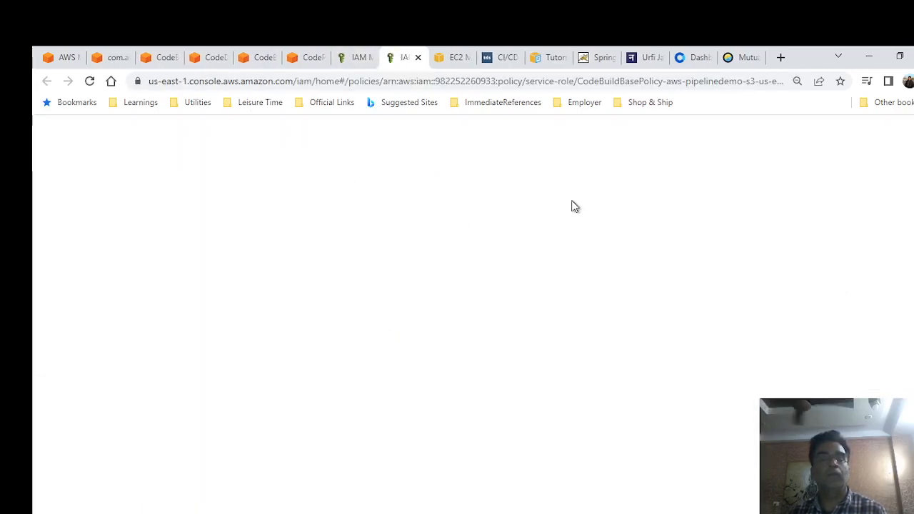
{"action": "left_click", "coordinate": [358, 60]}
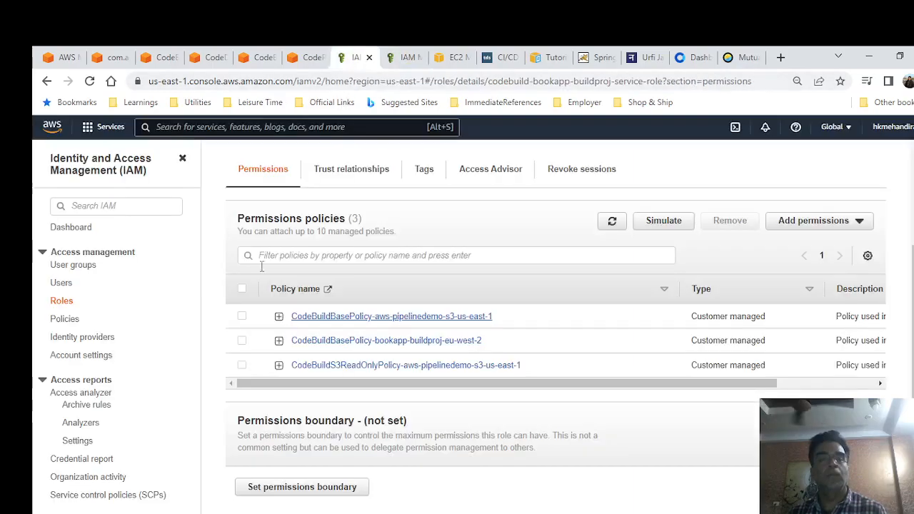
Review the trusted entities JSON in the build role's trust relationships, then return to its permissions.
{"action": "left_click", "coordinate": [352, 166]}
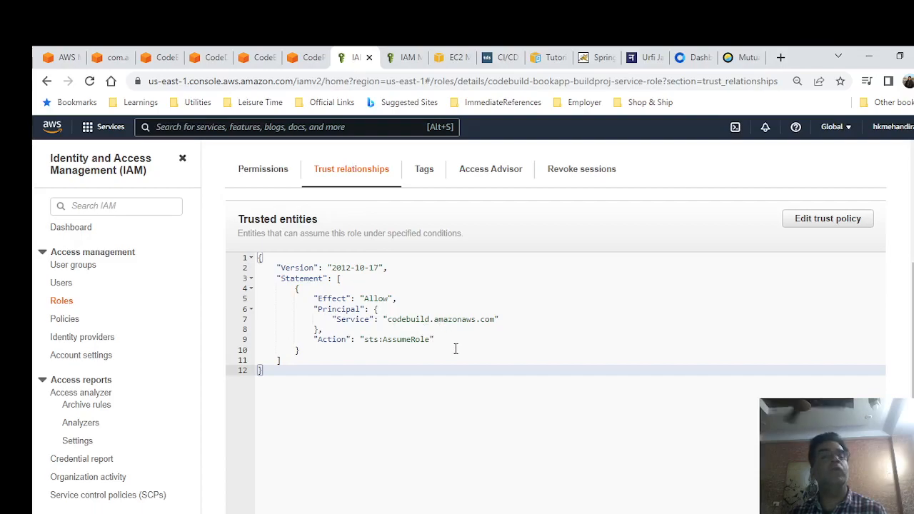
{"action": "left_click_drag", "start_coordinate": [454, 349], "coordinate": [262, 247]}
{"action": "left_click", "coordinate": [404, 364]}
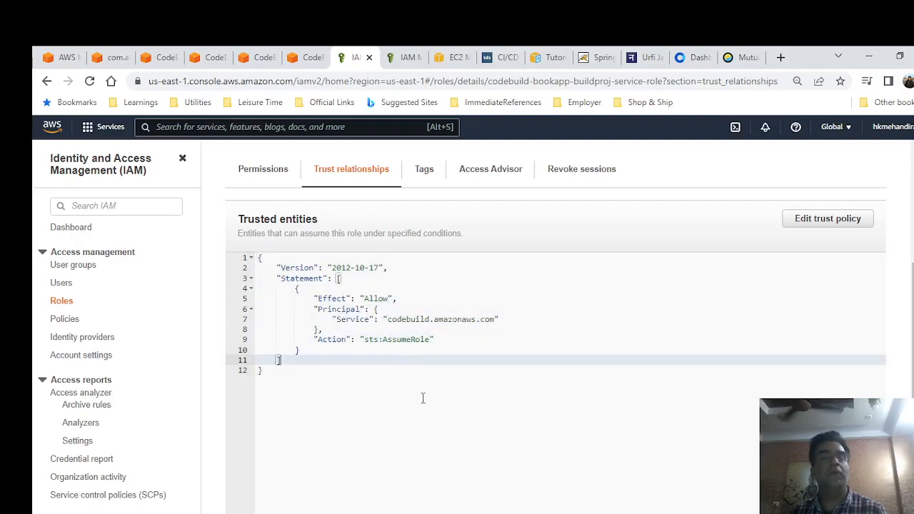
{"action": "left_click_drag", "start_coordinate": [439, 464], "coordinate": [315, 299]}
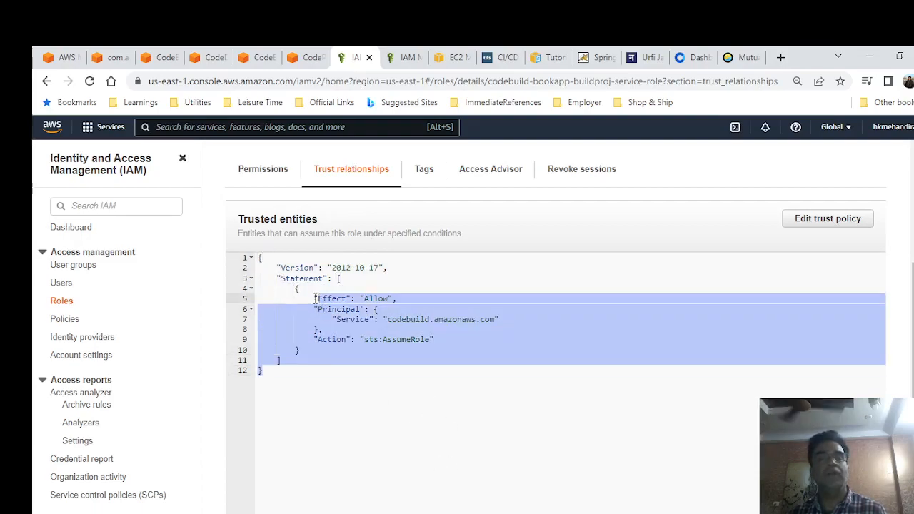
{"action": "left_click", "coordinate": [275, 172]}
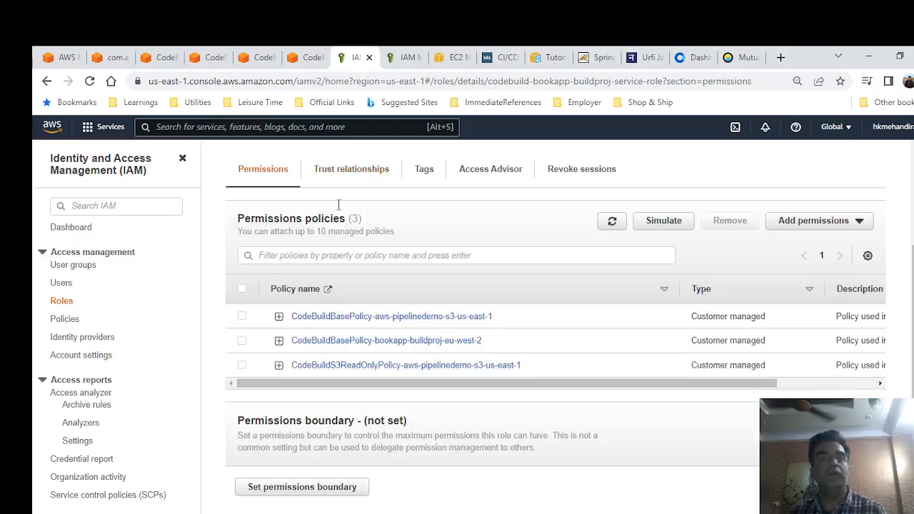
Switch to Notepad++ and copy the CodeDeploy role name NewCodeDeploy from the role notes.
{"action": "key", "text": "alt+Tab"}
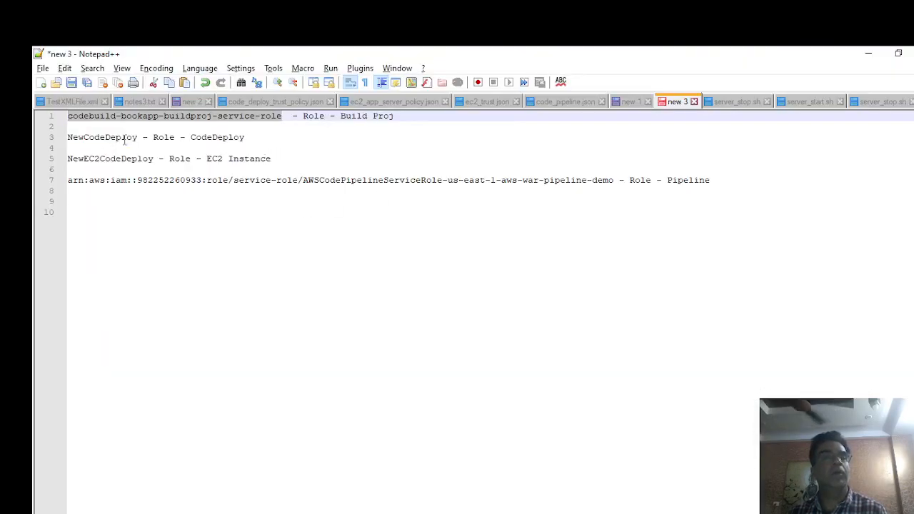
{"action": "double_click", "coordinate": [112, 138]}
{"action": "key", "text": "ctrl+c"}
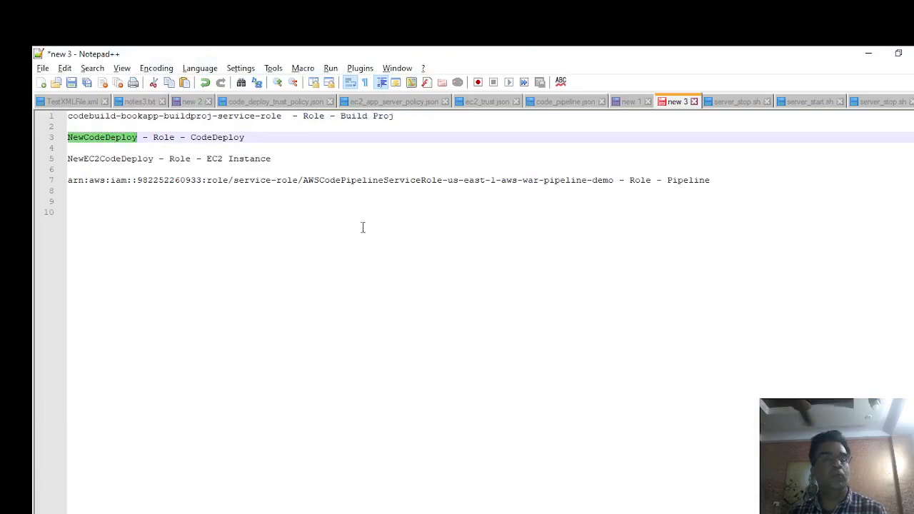
Switch to the browser, find the NewCodeDeploy role in the IAM roles list and open it to review its permissions policies.
{"action": "key", "text": "alt+Tab"}
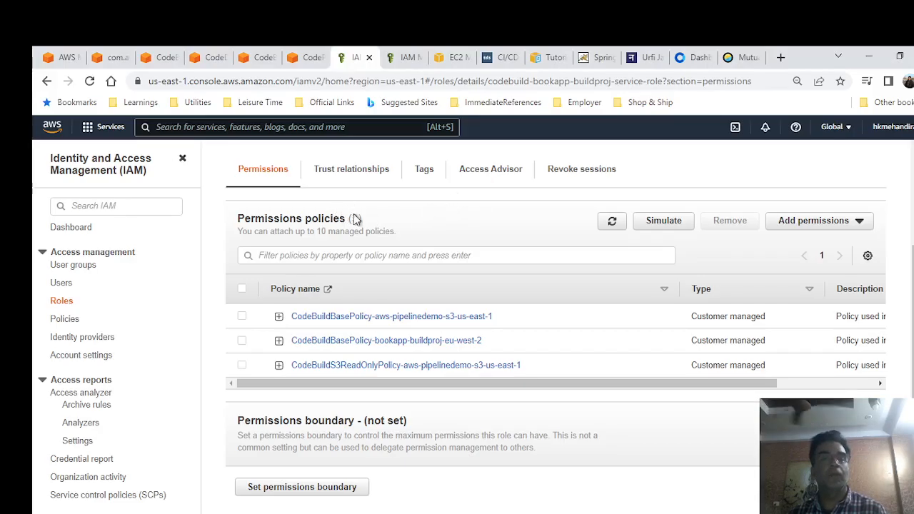
{"action": "scroll", "coordinate": [352, 213], "scroll_direction": "up", "scroll_amount": 3}
{"action": "left_click", "coordinate": [270, 162]}
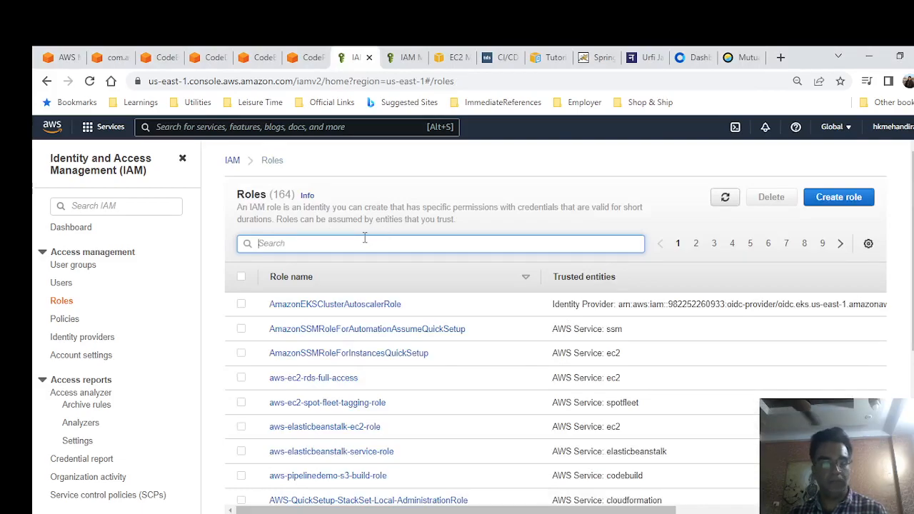
{"action": "key", "text": "ctrl+v"}
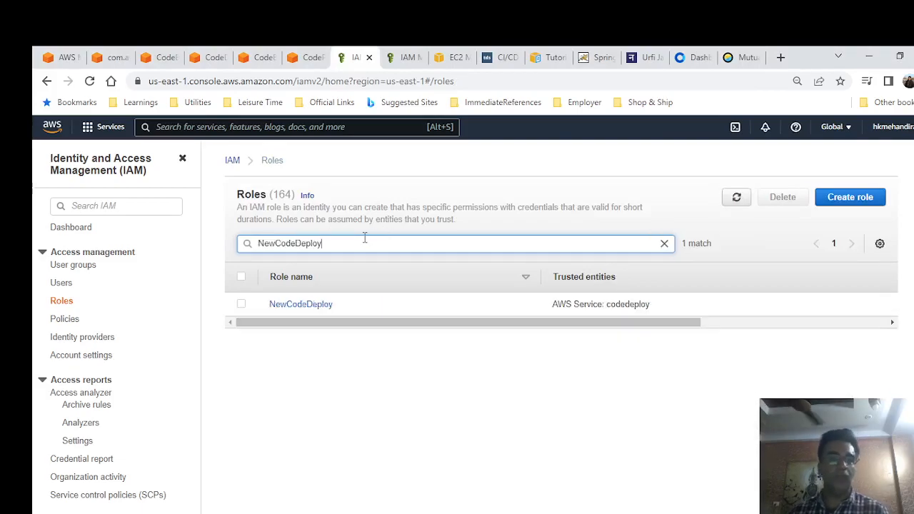
{"action": "left_click", "coordinate": [320, 305]}
{"action": "scroll", "coordinate": [429, 293], "scroll_direction": "down", "scroll_amount": 2}
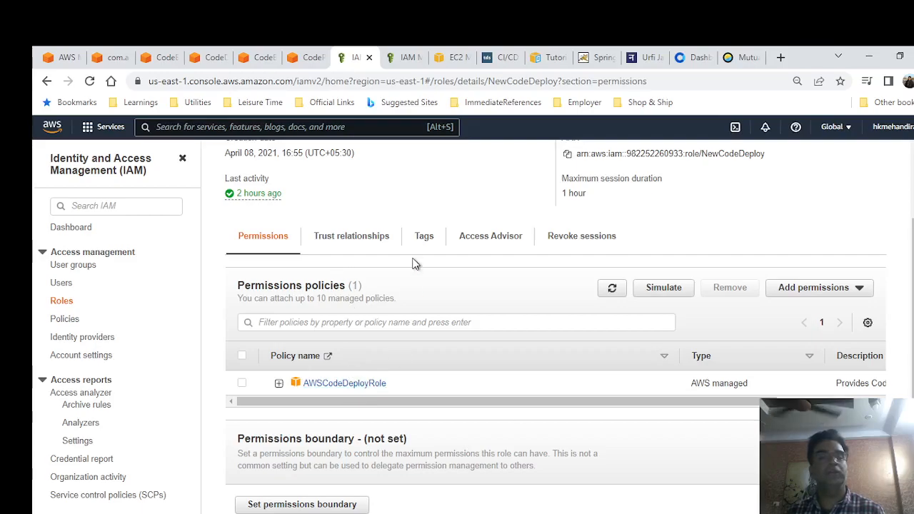
Switch to Notepad++ and copy the EC2 instance role name NewEC2CodeDeploy from the role notes.
{"action": "key", "text": "alt+Tab"}
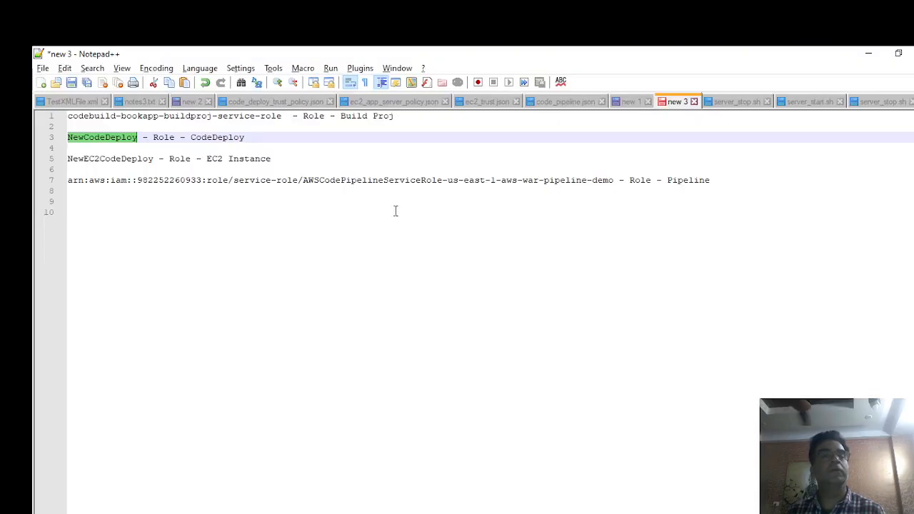
{"action": "double_click", "coordinate": [100, 159]}
{"action": "key", "text": "ctrl+c"}
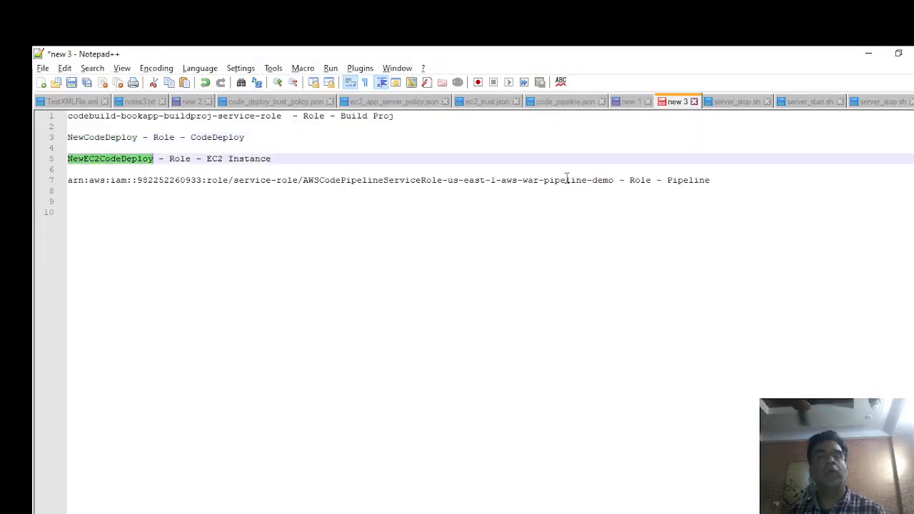
Switch to the browser, find NewEC2CodeDeploy in the IAM roles list and open it to review its permissions policies.
{"action": "key", "text": "alt+Tab"}
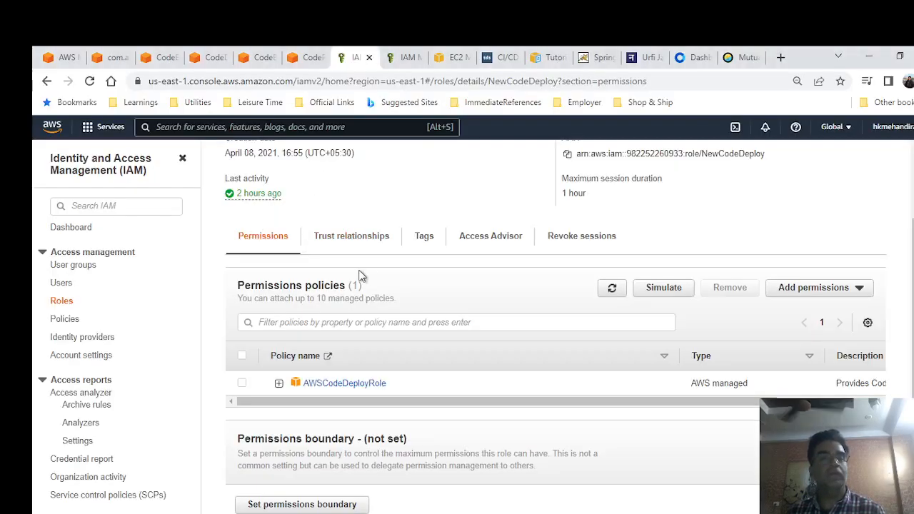
{"action": "scroll", "coordinate": [361, 236], "scroll_direction": "up", "scroll_amount": 2}
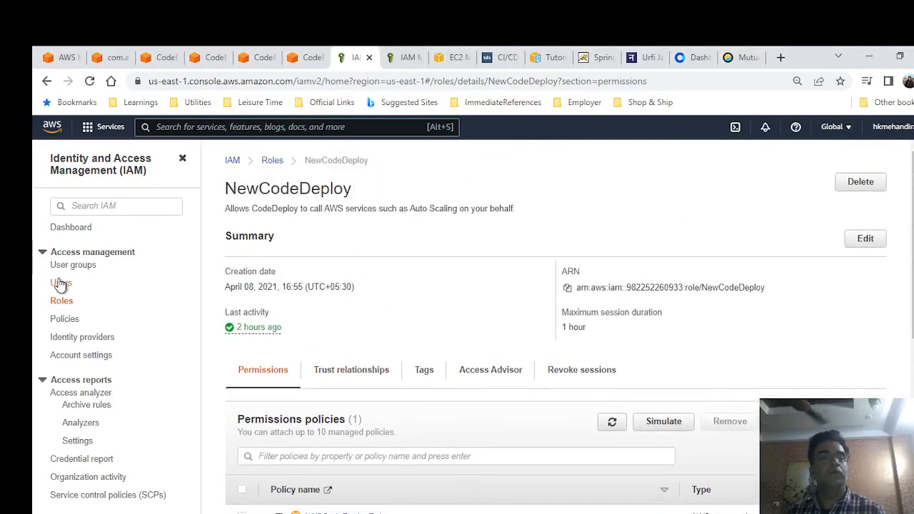
{"action": "left_click", "coordinate": [62, 301]}
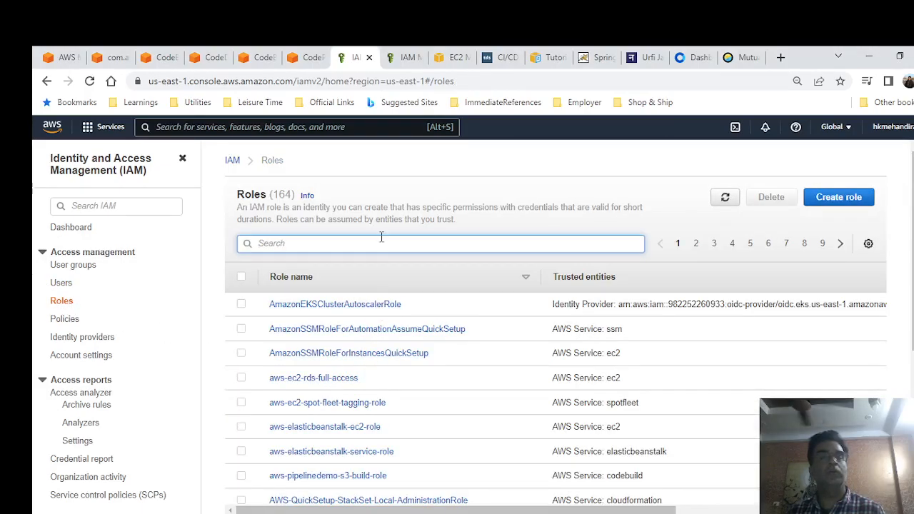
{"action": "key", "text": "ctrl+v"}
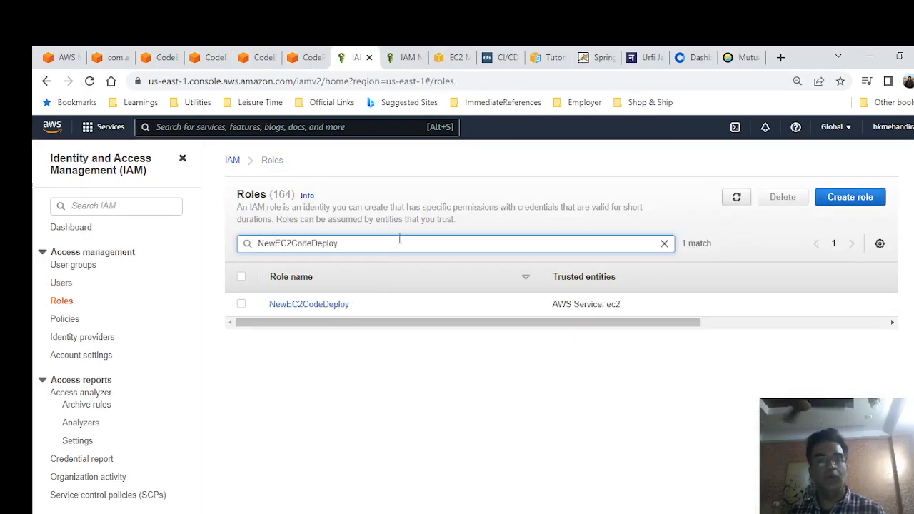
{"action": "left_click", "coordinate": [322, 310]}
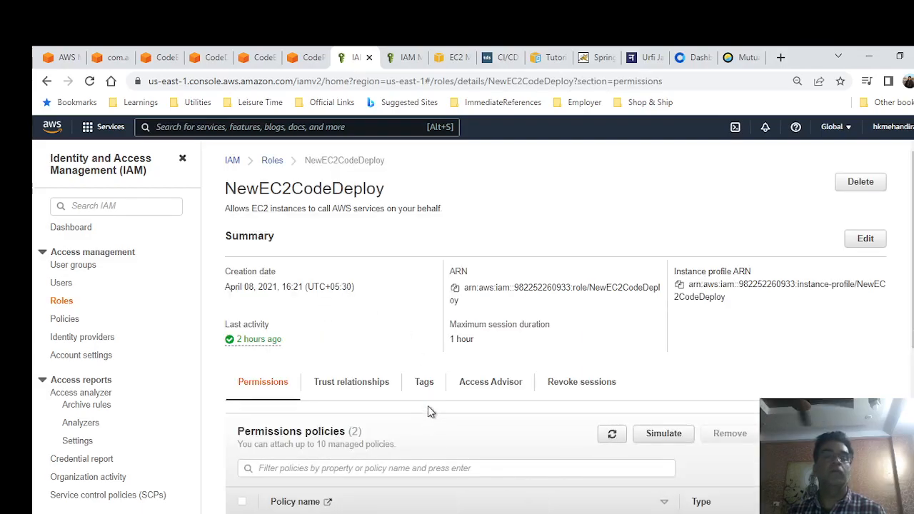
{"action": "scroll", "coordinate": [312, 221], "scroll_direction": "down", "scroll_amount": 3}
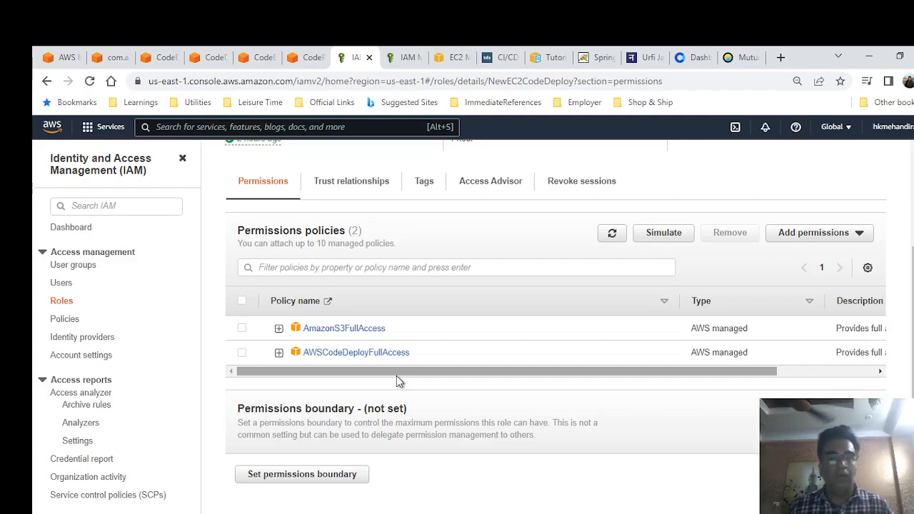
Switch to Notepad++ and copy the pipeline role name AWSCodePipelineServiceRole-us-east-1-aws-war-pipeline-demo without its ARN prefix.
{"action": "key", "text": "alt+Tab"}
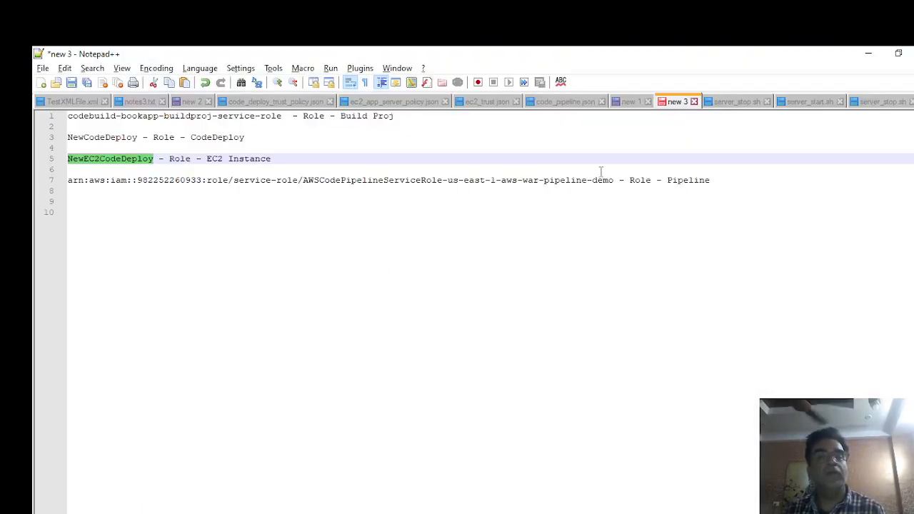
{"action": "left_click_drag", "start_coordinate": [615, 179], "coordinate": [308, 176]}
{"action": "key", "text": "ctrl+c"}
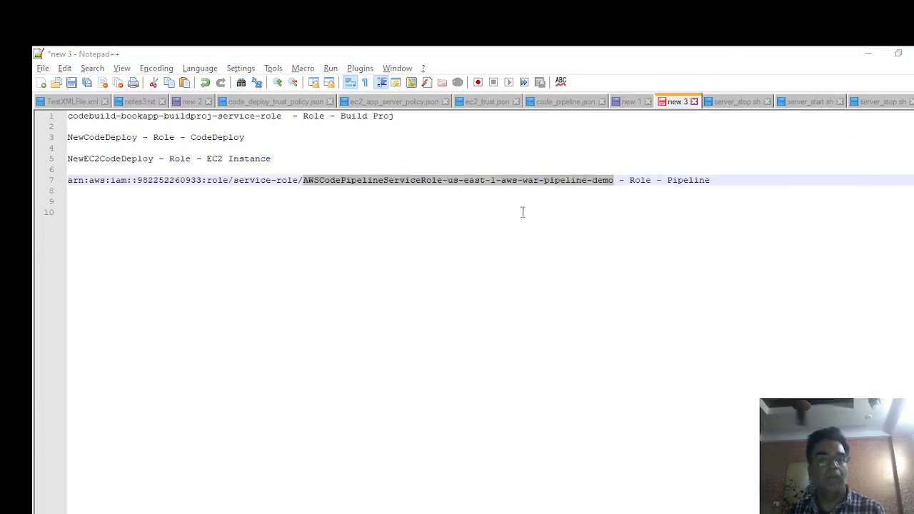
Switch to the browser, find the AWSCodePipelineServiceRole-us-east-1-aws-war-pipeline-demo role in the IAM roles list and open it.
{"action": "key", "text": "alt+Tab"}
{"action": "left_click", "coordinate": [381, 268]}
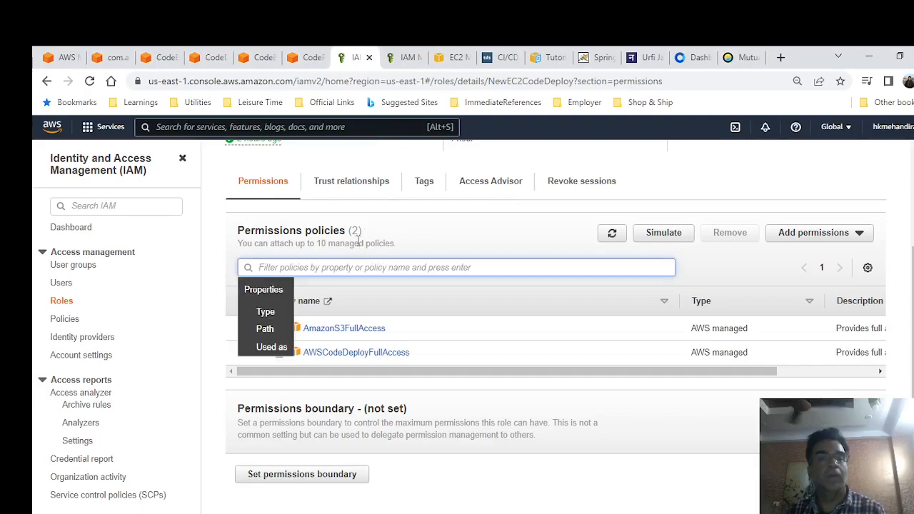
{"action": "scroll", "coordinate": [350, 214], "scroll_direction": "up", "scroll_amount": 3}
{"action": "left_click", "coordinate": [272, 162]}
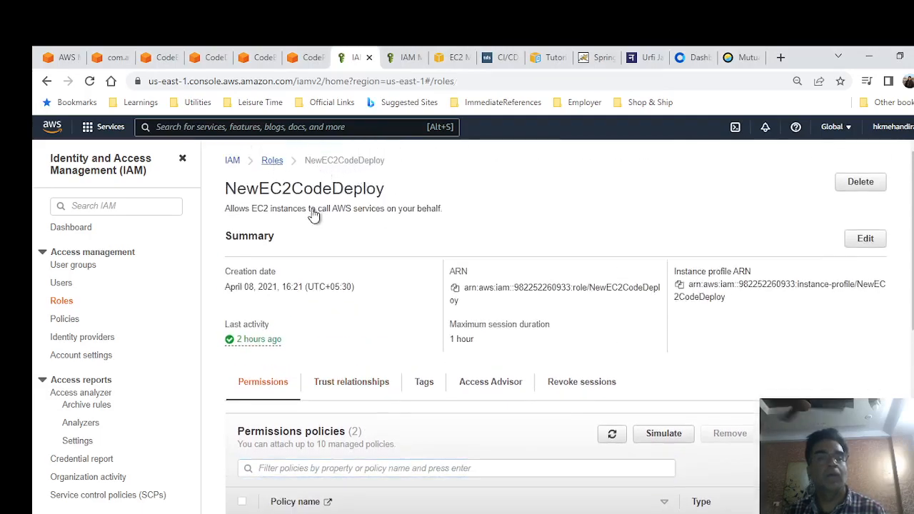
{"action": "key", "text": "ctrl+v"}
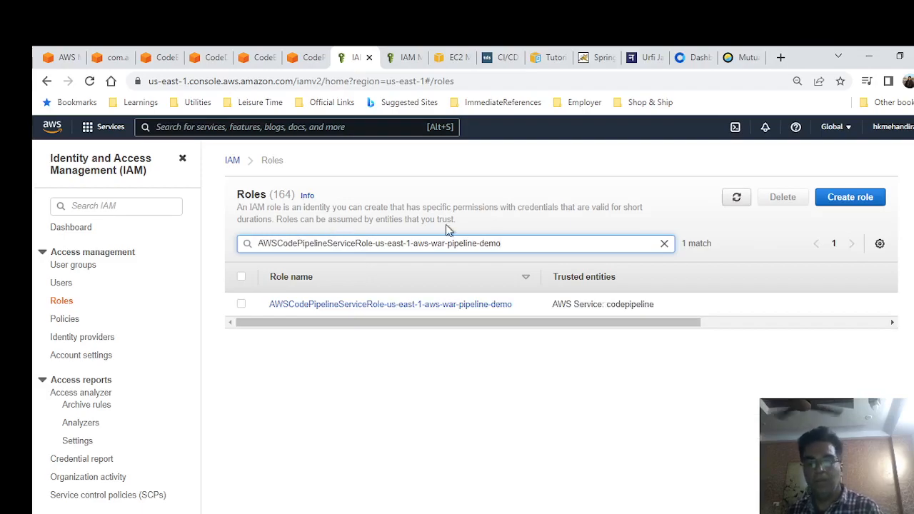
{"action": "left_click", "coordinate": [446, 305]}
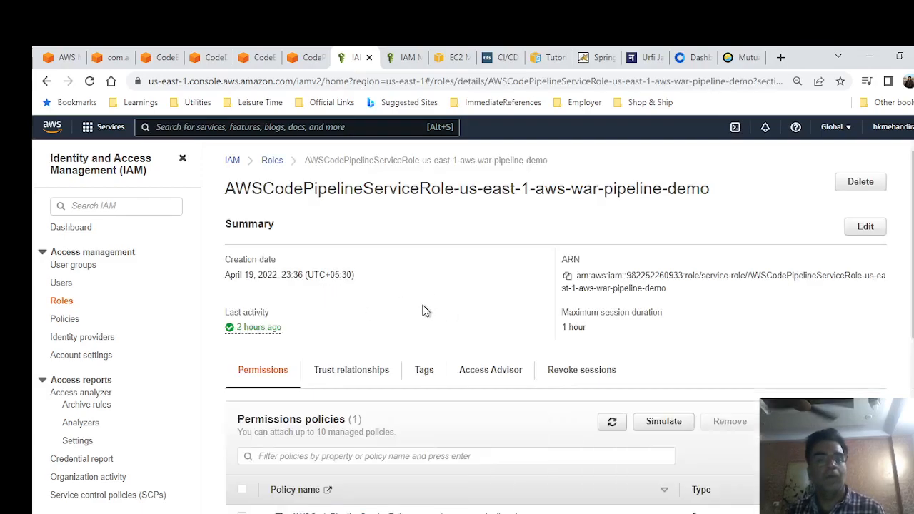
Review the pipeline role's permissions policies and its trusted entities JSON, then return to the permissions.
{"action": "scroll", "coordinate": [426, 308], "scroll_direction": "down", "scroll_amount": 2}
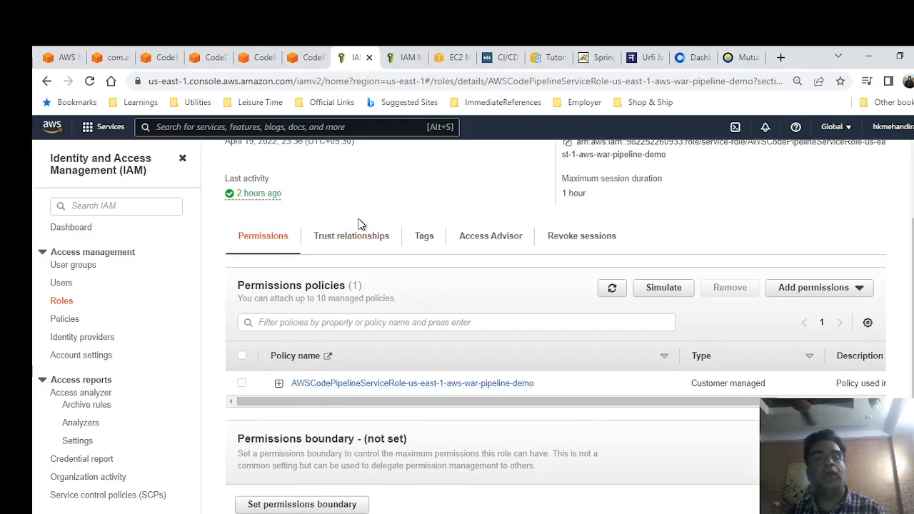
{"action": "left_click", "coordinate": [345, 238]}
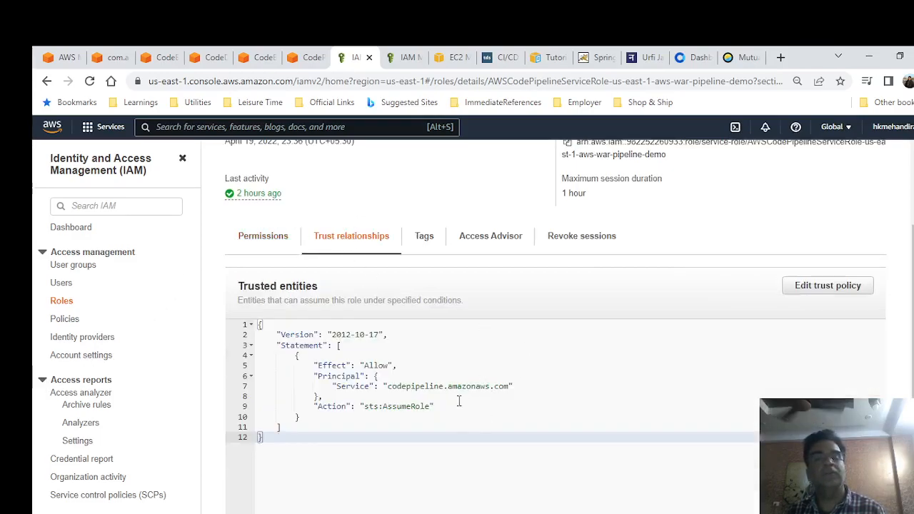
{"action": "left_click", "coordinate": [270, 238]}
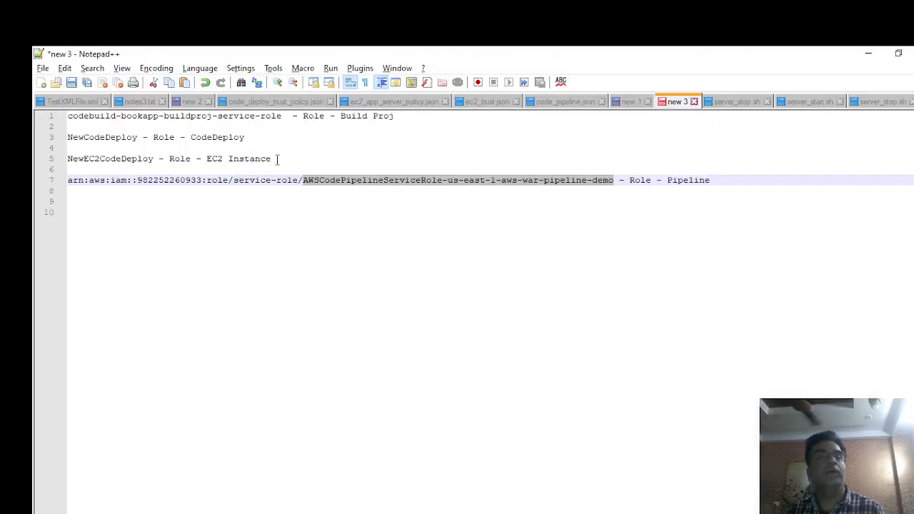
Copy NewEC2CodeDeploy from the Notepad++ role notes and search for it in the browser's IAM roles list.
{"action": "double_click", "coordinate": [108, 158]}
{"action": "key", "text": "ctrl+c"}
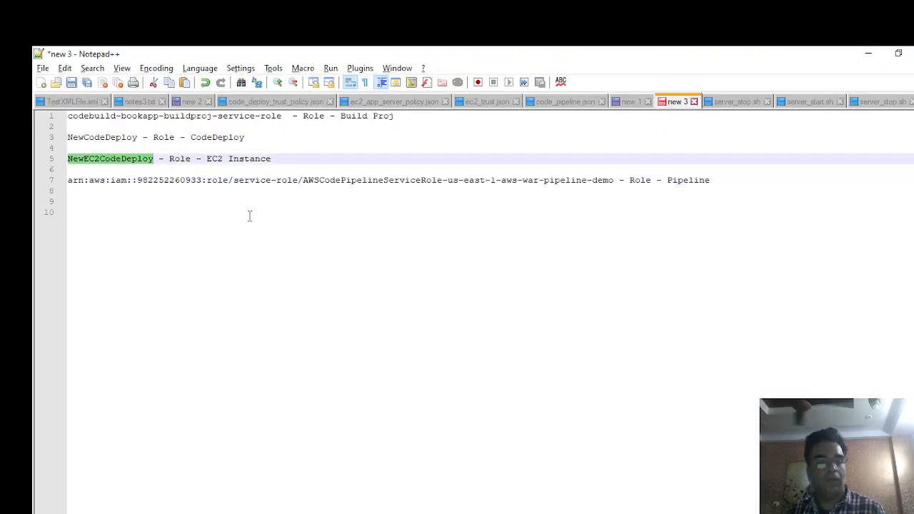
{"action": "key", "text": "alt+Tab"}
{"action": "scroll", "coordinate": [339, 224], "scroll_direction": "up", "scroll_amount": 2}
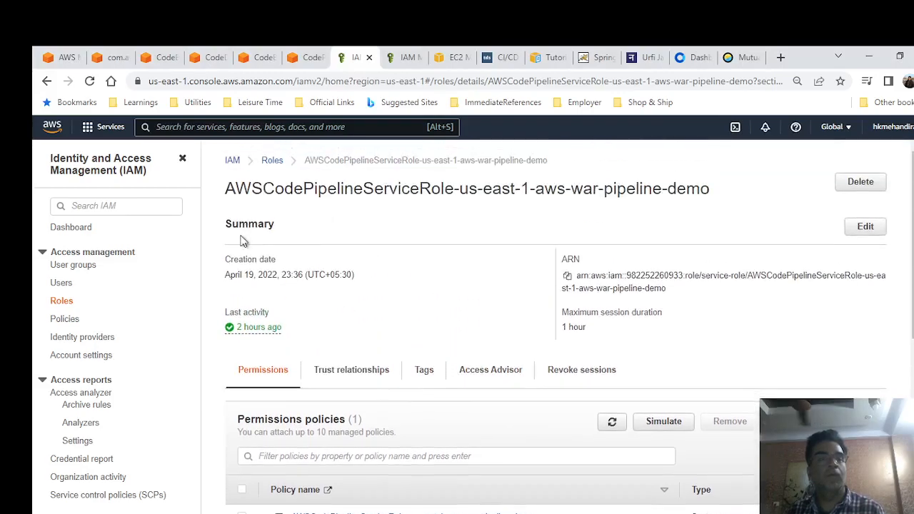
{"action": "left_click", "coordinate": [271, 162]}
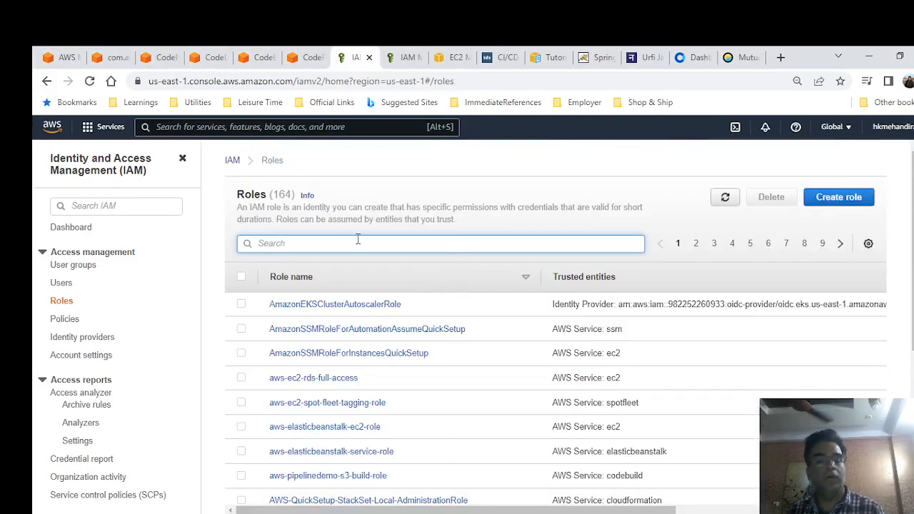
{"action": "key", "text": "ctrl+v"}
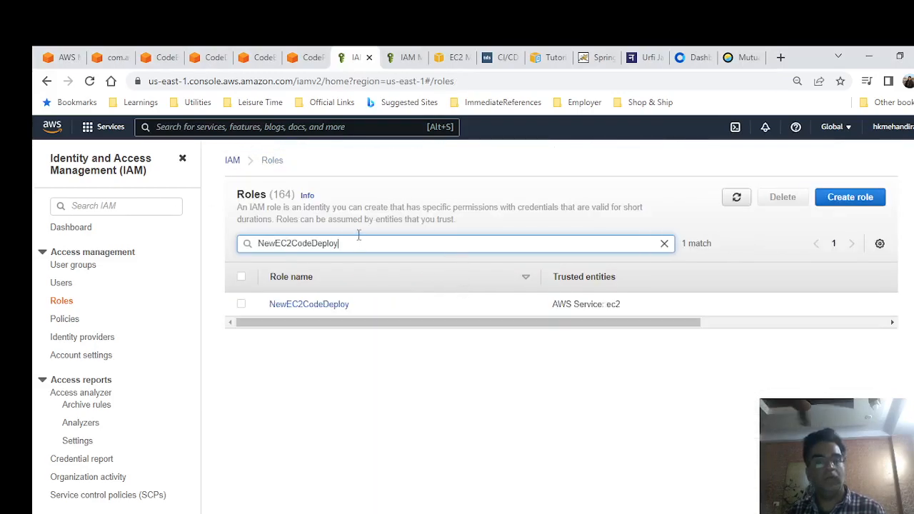
Open the NewEC2CodeDeploy role and review its summary and attached permissions policies again.
{"action": "left_click", "coordinate": [310, 308]}
{"action": "scroll", "coordinate": [436, 315], "scroll_direction": "down", "scroll_amount": 4}
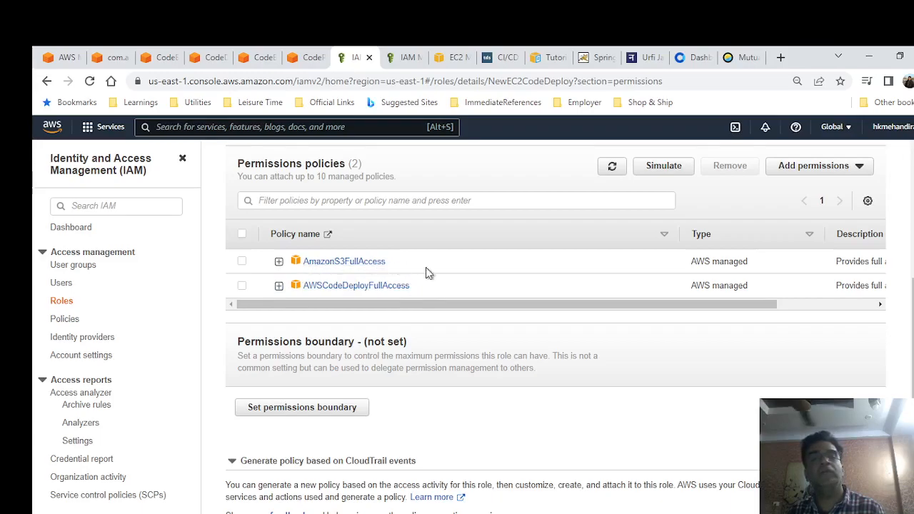
{"action": "scroll", "coordinate": [522, 292], "scroll_direction": "up", "scroll_amount": 3}
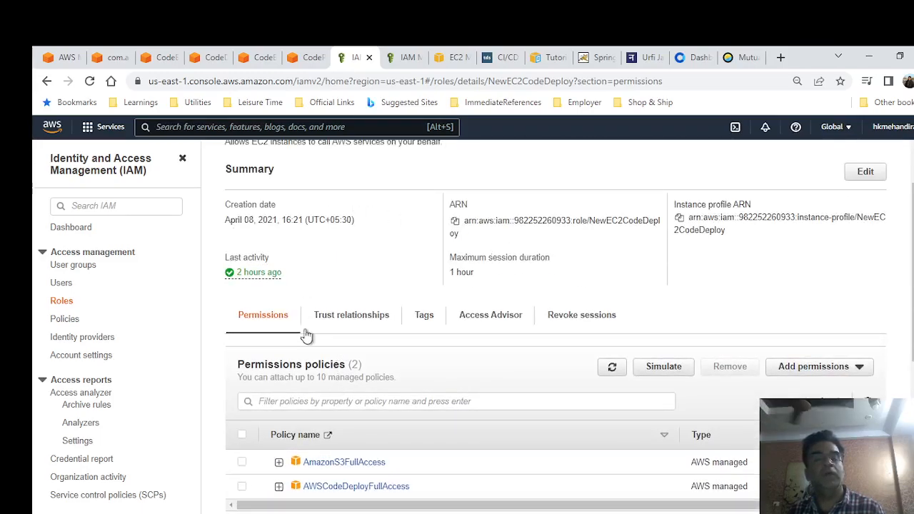
{"action": "scroll", "coordinate": [377, 346], "scroll_direction": "down", "scroll_amount": 1}
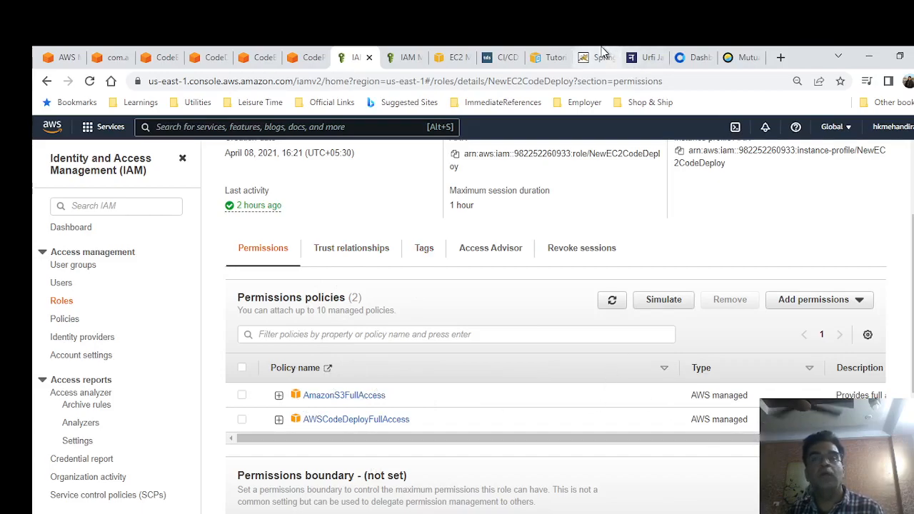
Show the deployed awspipelinedemo Spring Boot application page in the browser.
{"action": "left_click", "coordinate": [598, 57]}
{"action": "key", "text": "alt+Tab"}
{"action": "key", "text": "alt+Tab"}
{"action": "key", "text": "alt+Tab"}
{"action": "key", "text": "alt+Tab"}
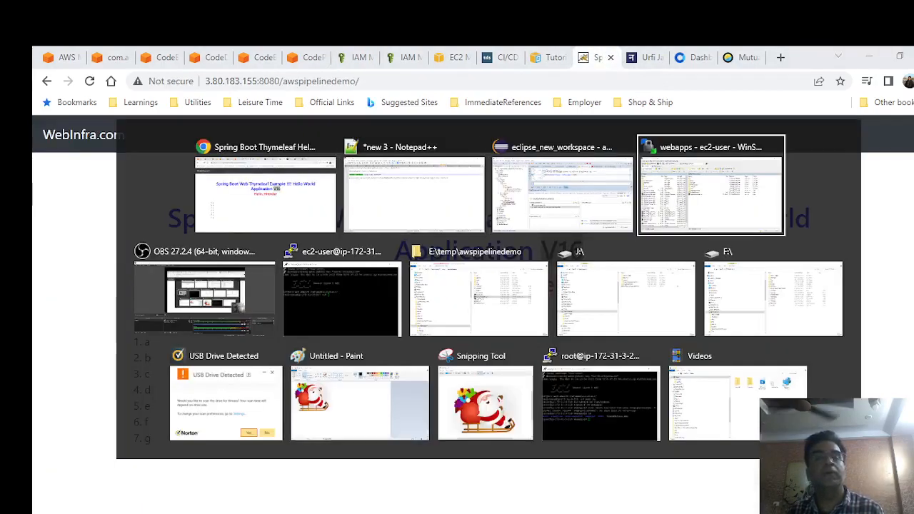
{"action": "key", "text": "alt+Tab"}
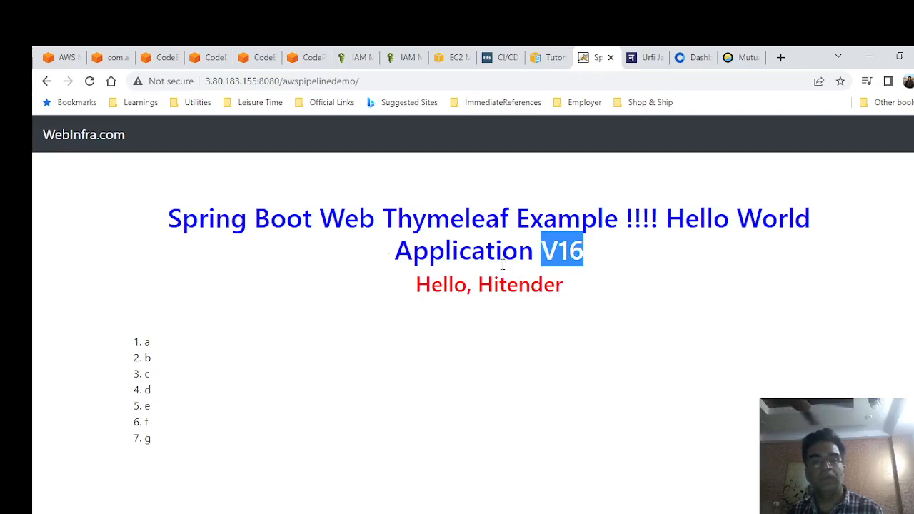
{"action": "key", "text": "alt+Tab"}
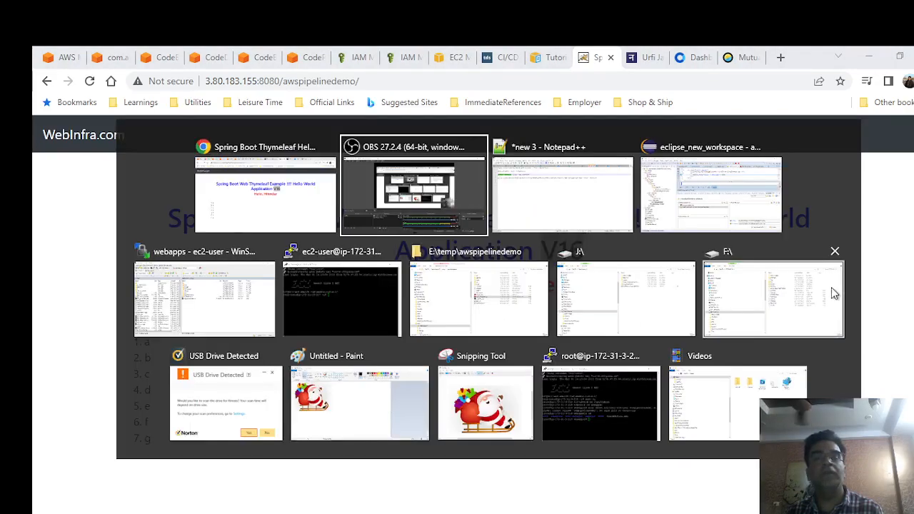